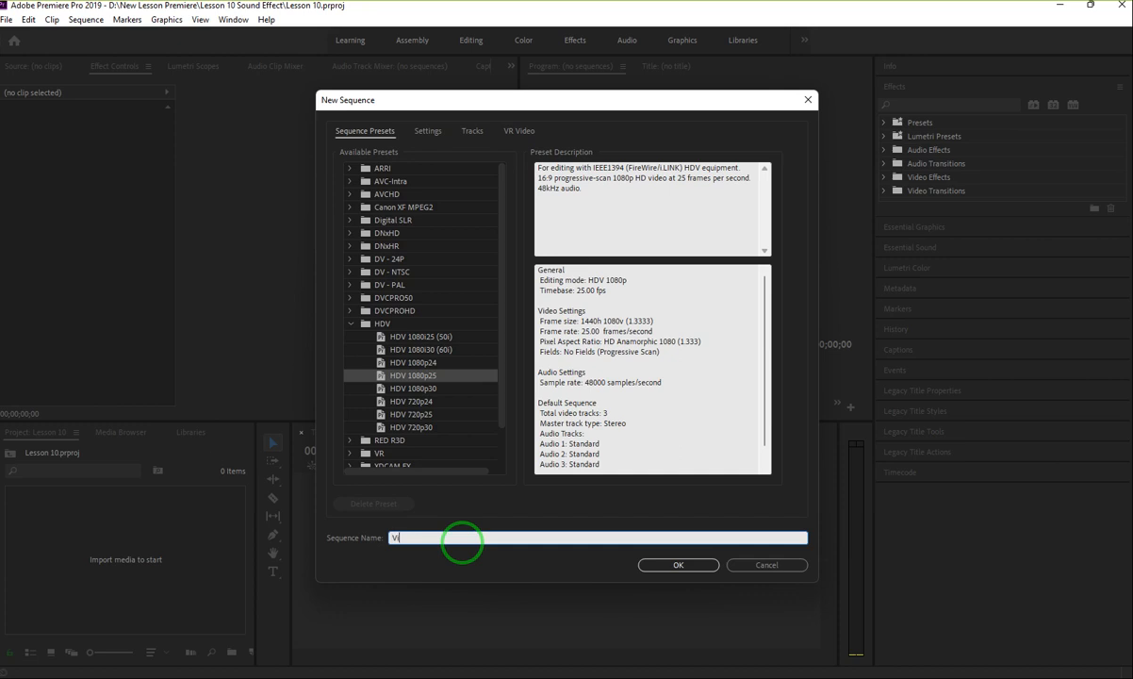
Step: Create a sequence named "Video Background" with the HDV 1080p25 preset
{"action": "left_click", "coordinate": [653, 566]}
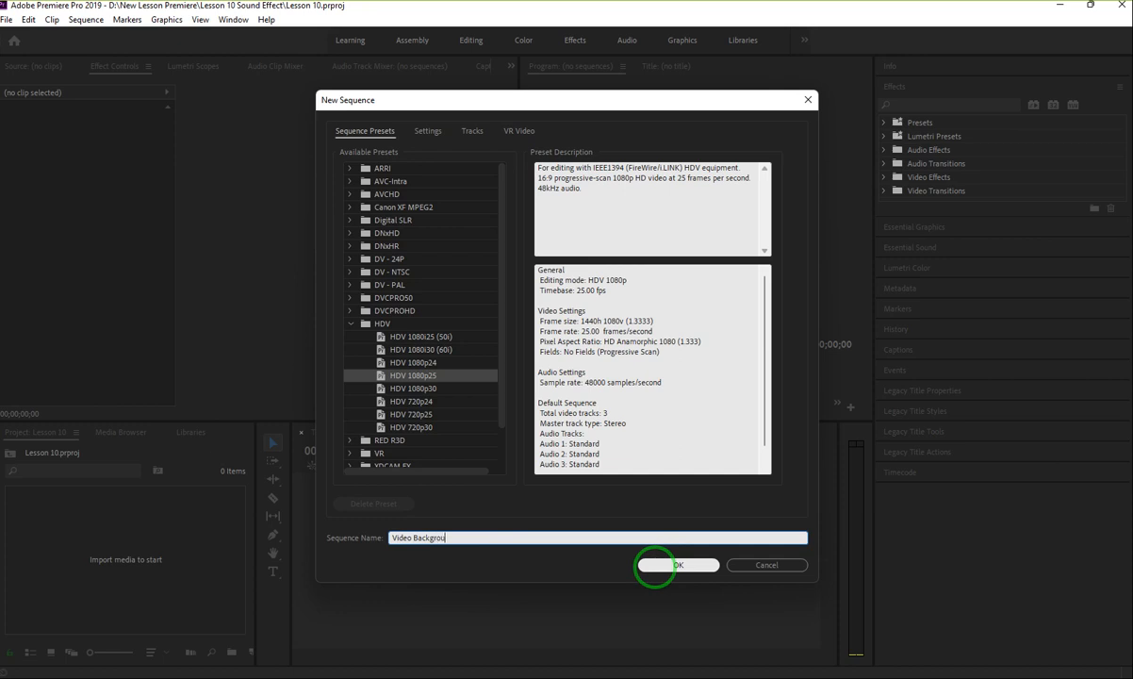
{"action": "left_click", "coordinate": [670, 564]}
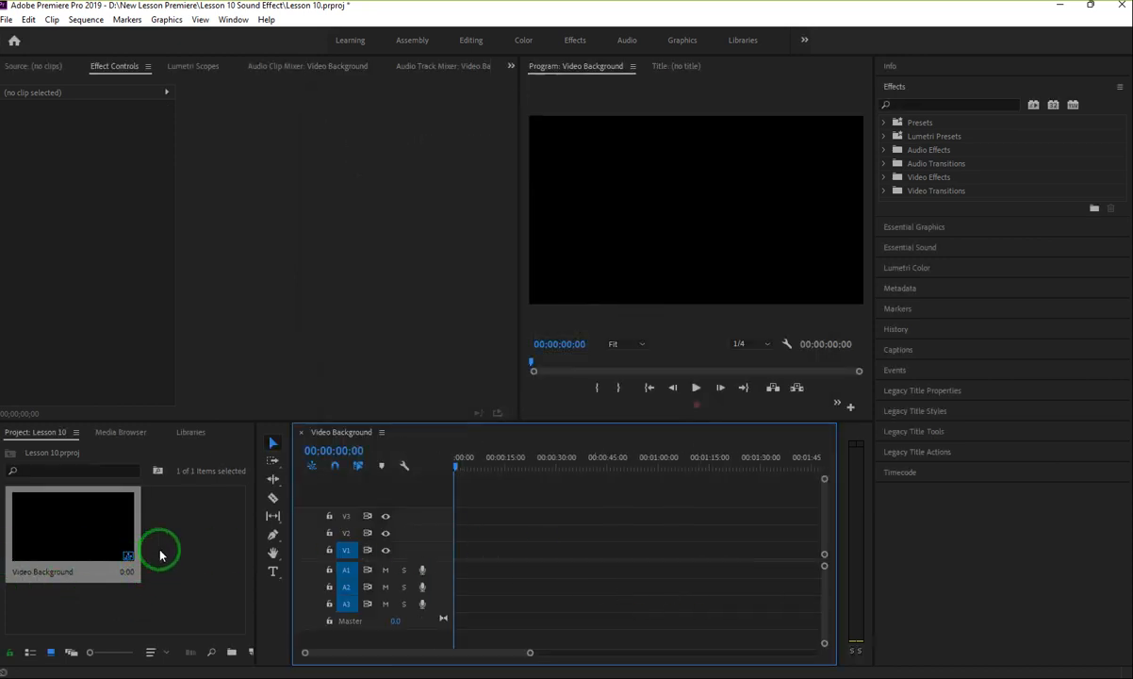
Step: Import all the clips from the Video folder of Lesson 10 Sound Effect into the project
{"action": "right_click", "coordinate": [193, 526]}
{"action": "left_click", "coordinate": [244, 377]}
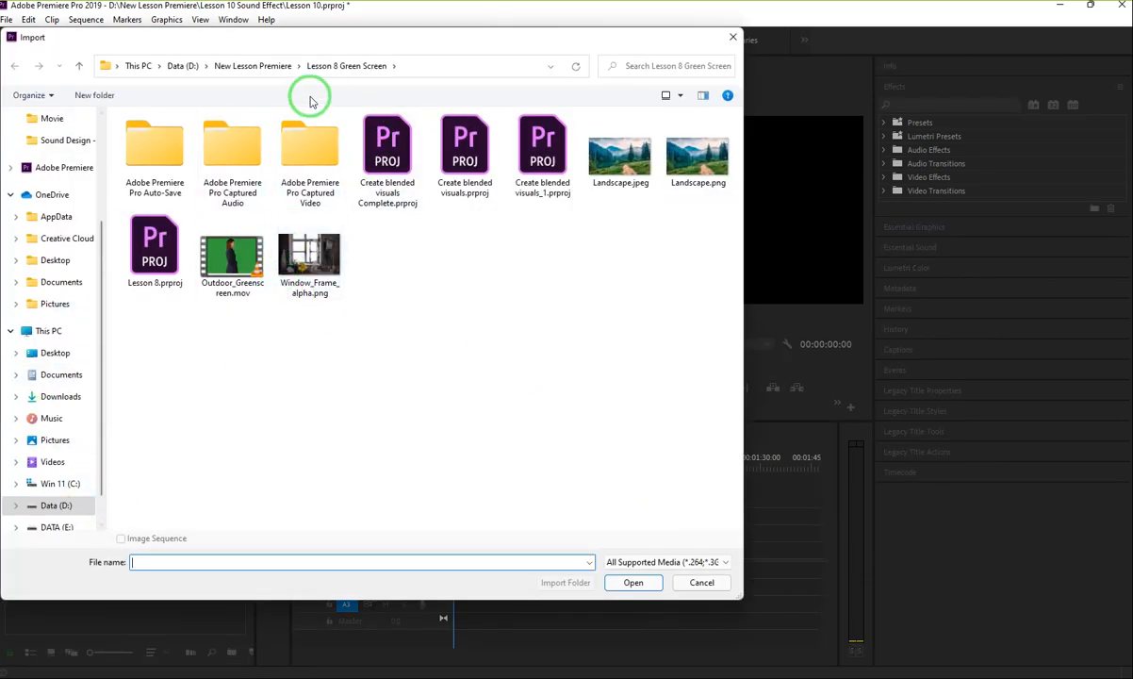
{"action": "left_click", "coordinate": [252, 65]}
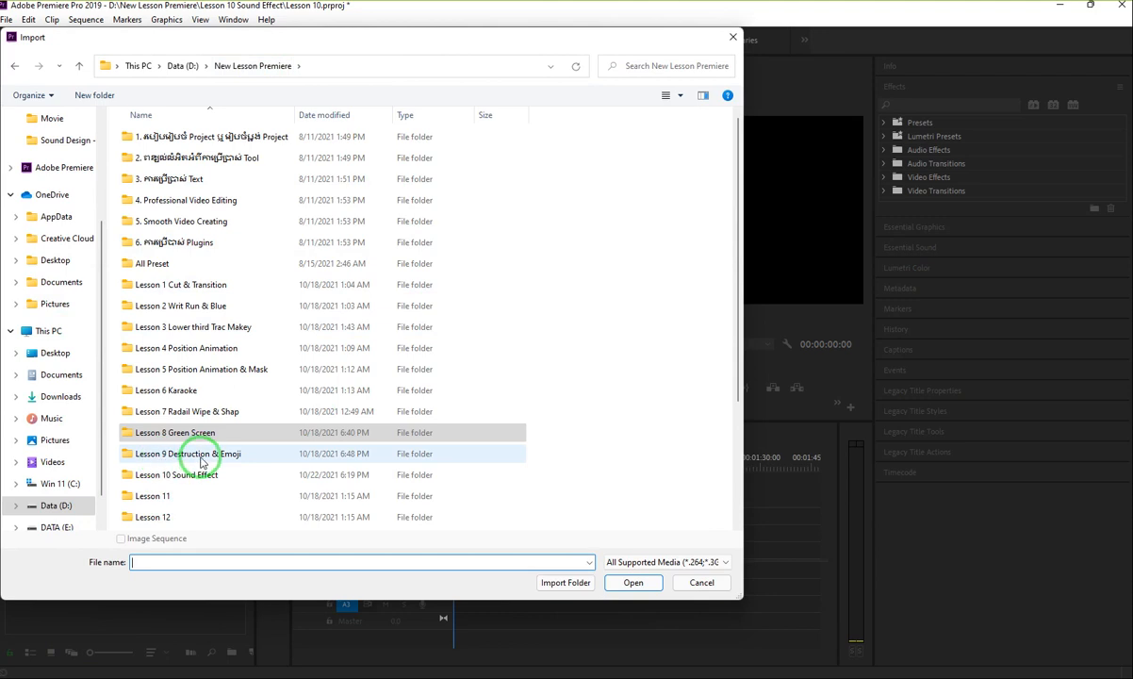
{"action": "double_click", "coordinate": [198, 474]}
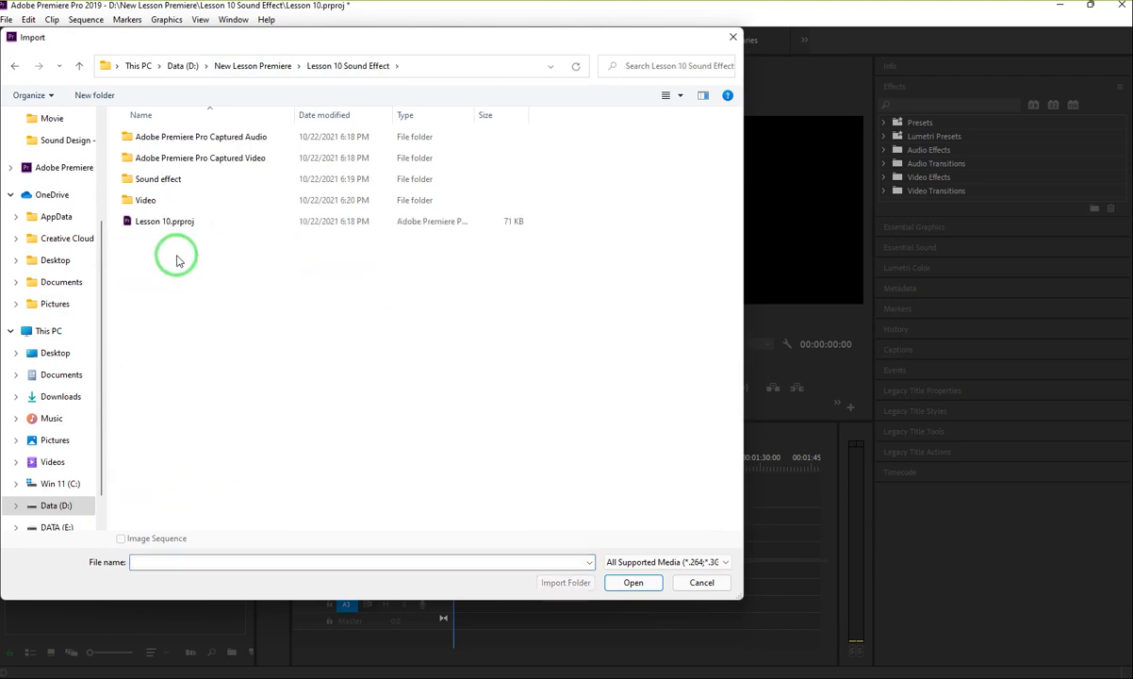
{"action": "double_click", "coordinate": [169, 202]}
{"action": "left_click_drag", "start_coordinate": [167, 223], "coordinate": [636, 130]}
{"action": "left_click", "coordinate": [633, 598]}
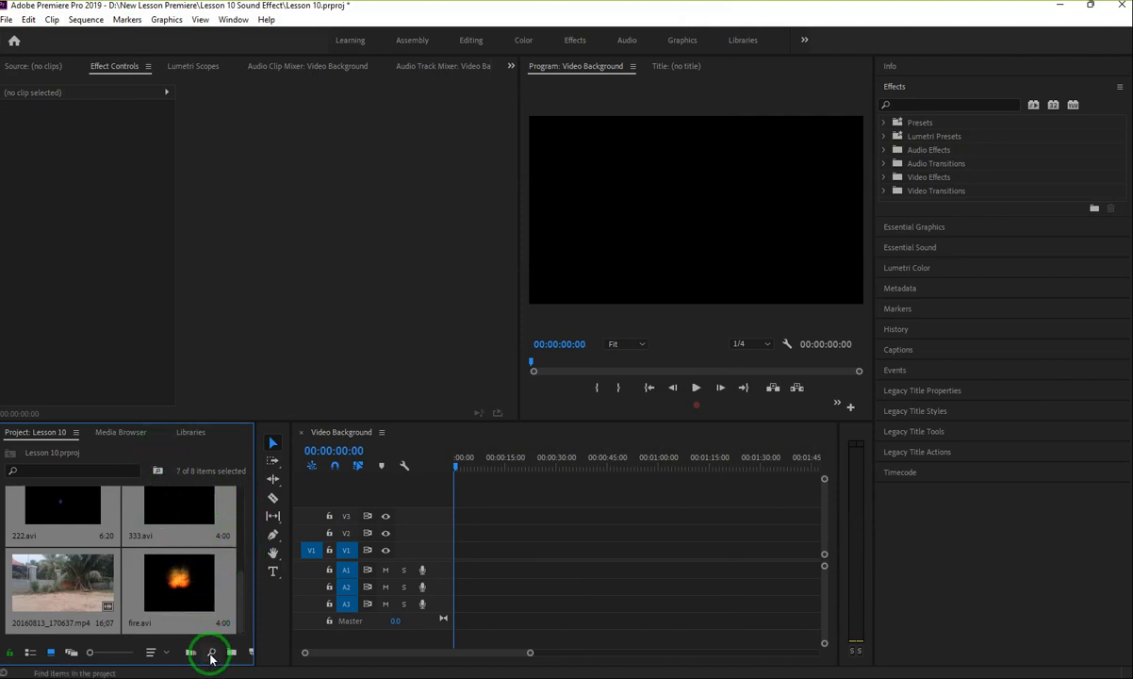
Step: Create a project bin named Sound and open it
{"action": "left_click", "coordinate": [232, 653]}
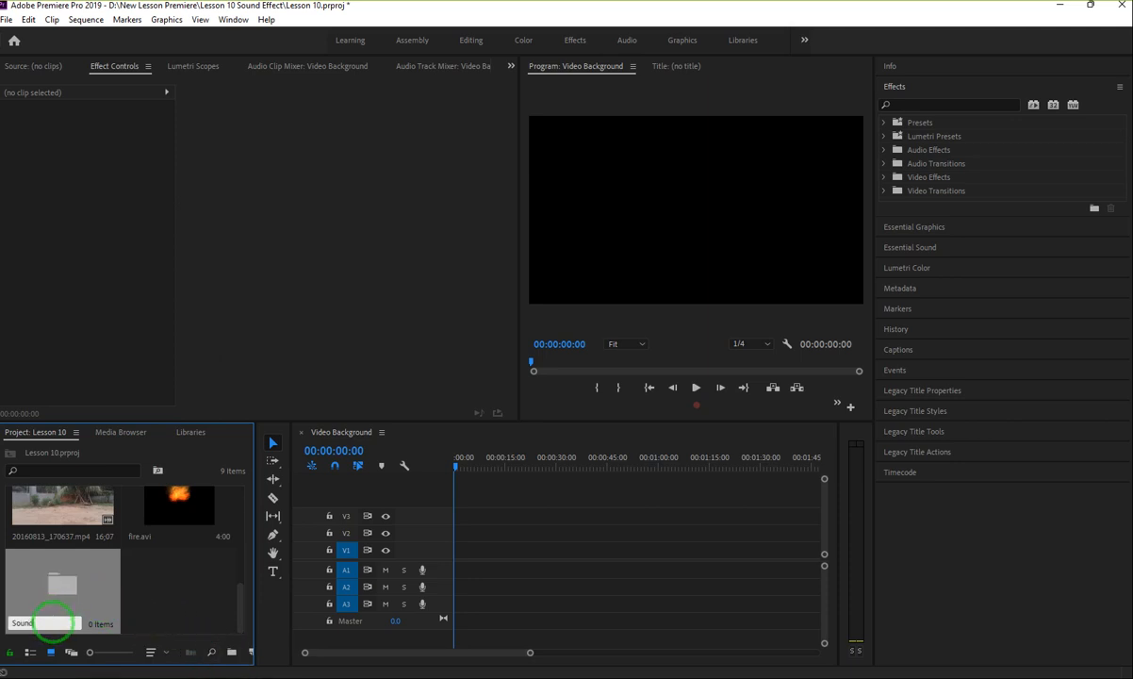
{"action": "key", "text": "Return"}
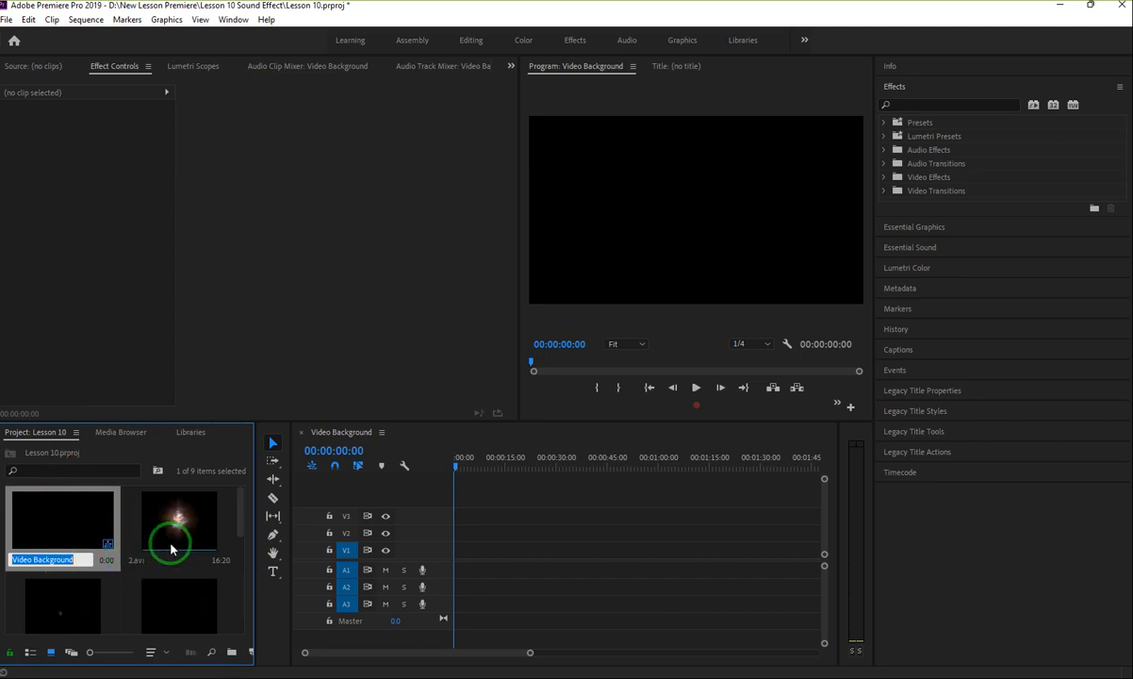
{"action": "scroll", "coordinate": [169, 594], "scroll_direction": "down", "scroll_amount": 2}
{"action": "double_click", "coordinate": [75, 590]}
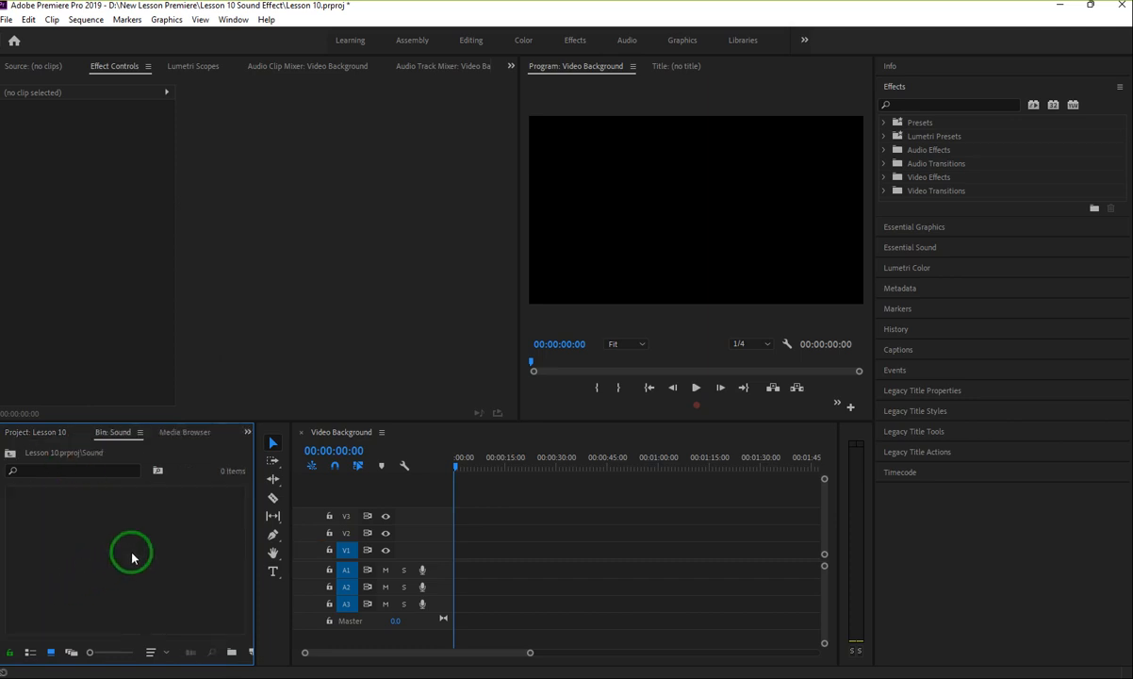
Step: Import the three audio files from the Sound effect folder into the Sound bin, keeping the bin in icon view
{"action": "right_click", "coordinate": [132, 551]}
{"action": "left_click", "coordinate": [172, 397]}
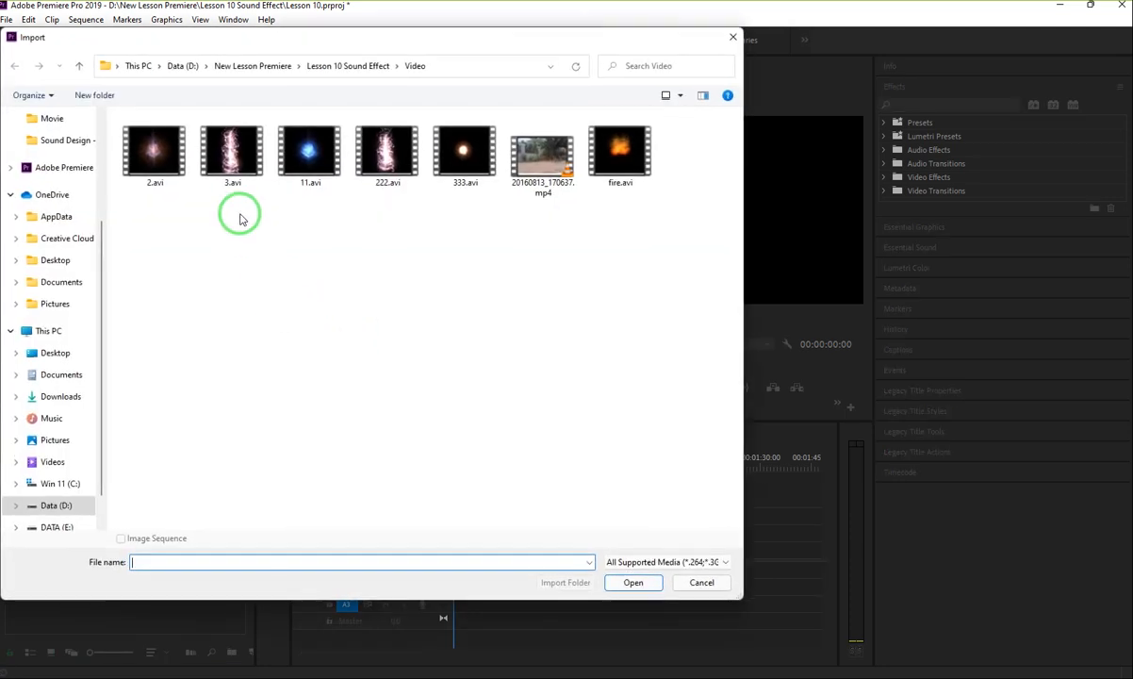
{"action": "left_click", "coordinate": [323, 68]}
{"action": "double_click", "coordinate": [165, 179]}
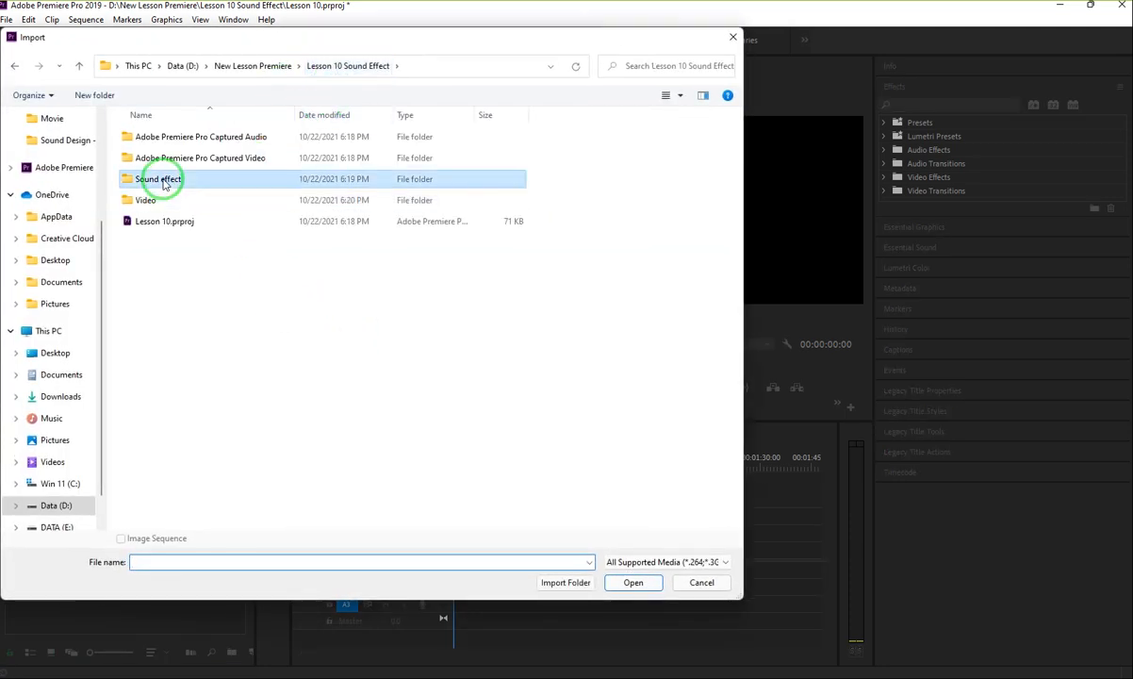
{"action": "left_click_drag", "start_coordinate": [173, 252], "coordinate": [192, 118]}
{"action": "left_click", "coordinate": [633, 581]}
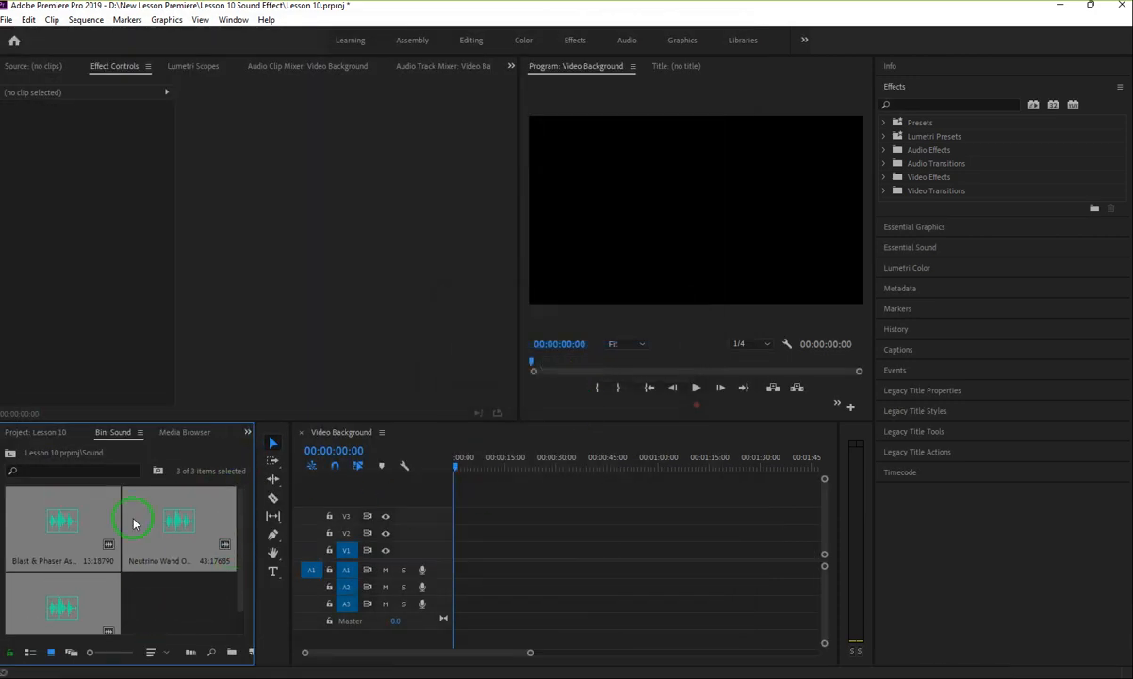
{"action": "left_click", "coordinate": [160, 590]}
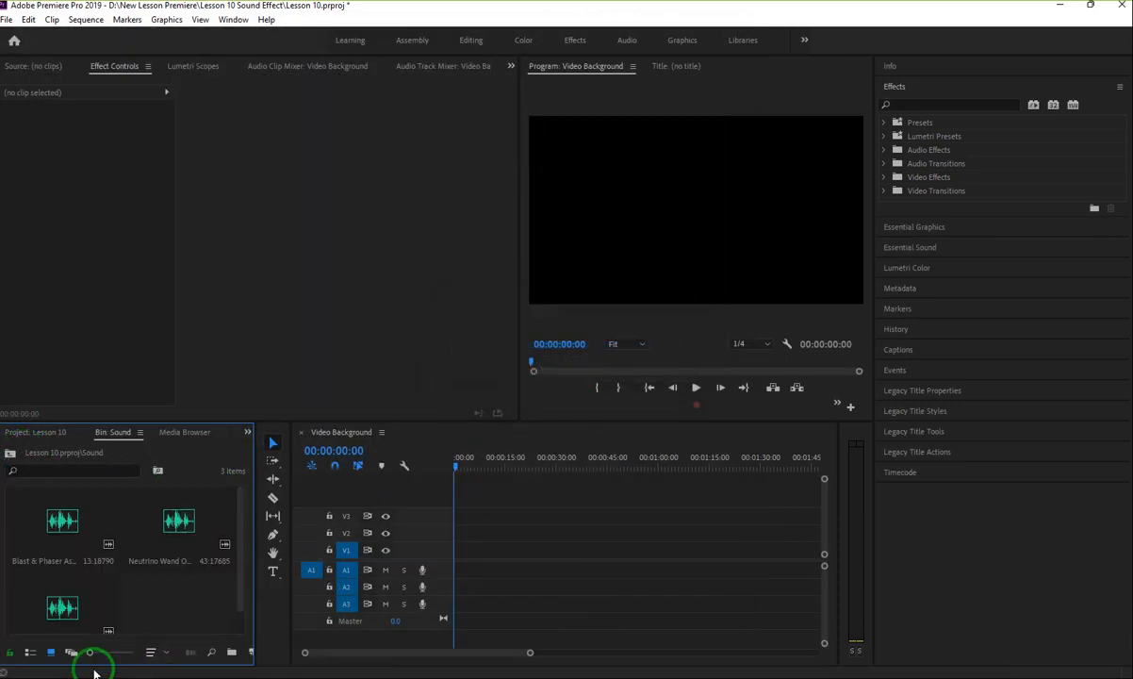
{"action": "left_click", "coordinate": [33, 654]}
{"action": "left_click", "coordinate": [52, 653]}
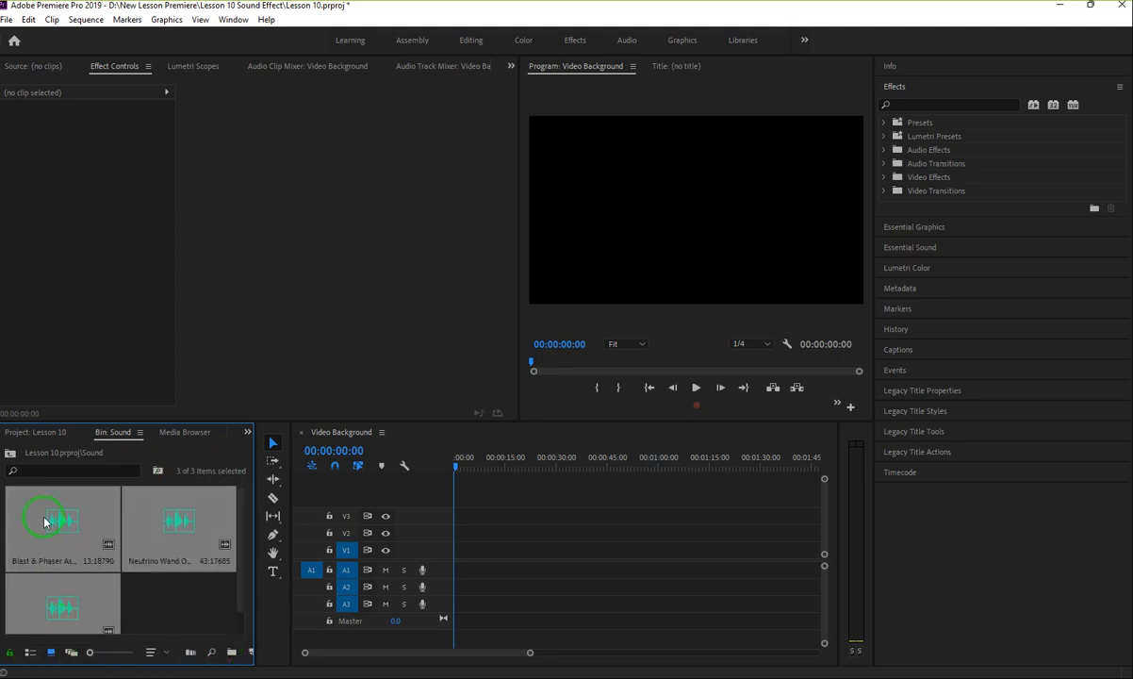
Step: Place 20160813_170637.mp4 at the start of track V1, keeping the existing sequence settings
{"action": "left_click", "coordinate": [10, 455]}
{"action": "scroll", "coordinate": [169, 591], "scroll_direction": "up", "scroll_amount": 2}
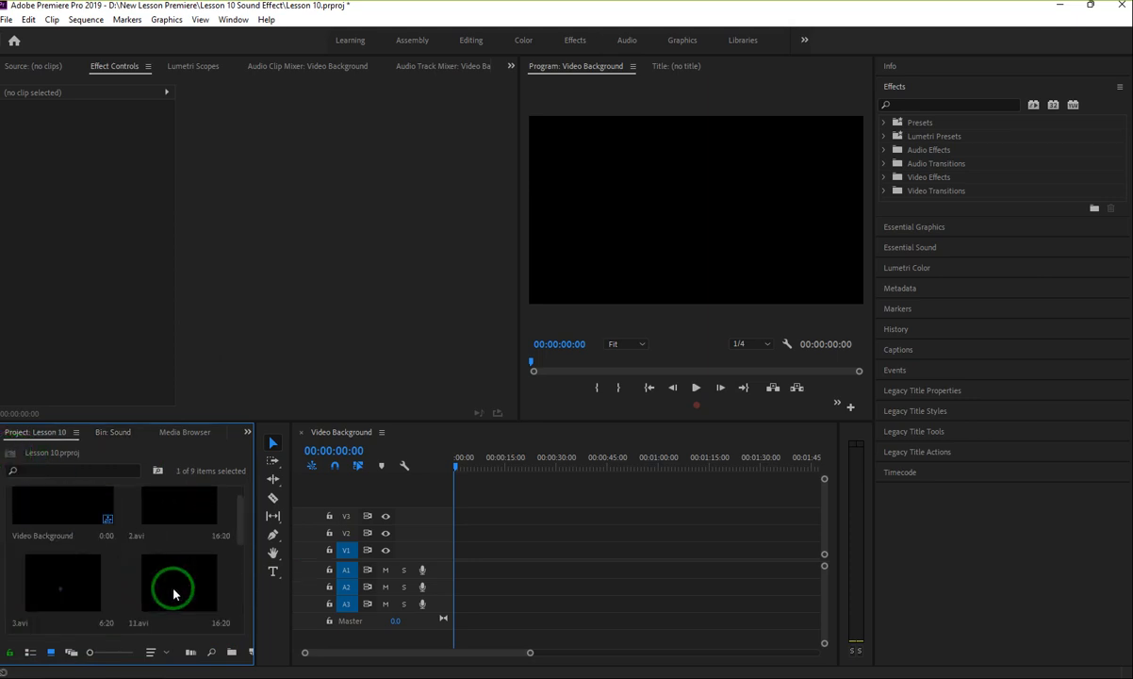
{"action": "left_click_drag", "start_coordinate": [75, 600], "coordinate": [540, 639]}
{"action": "left_click", "coordinate": [688, 373]}
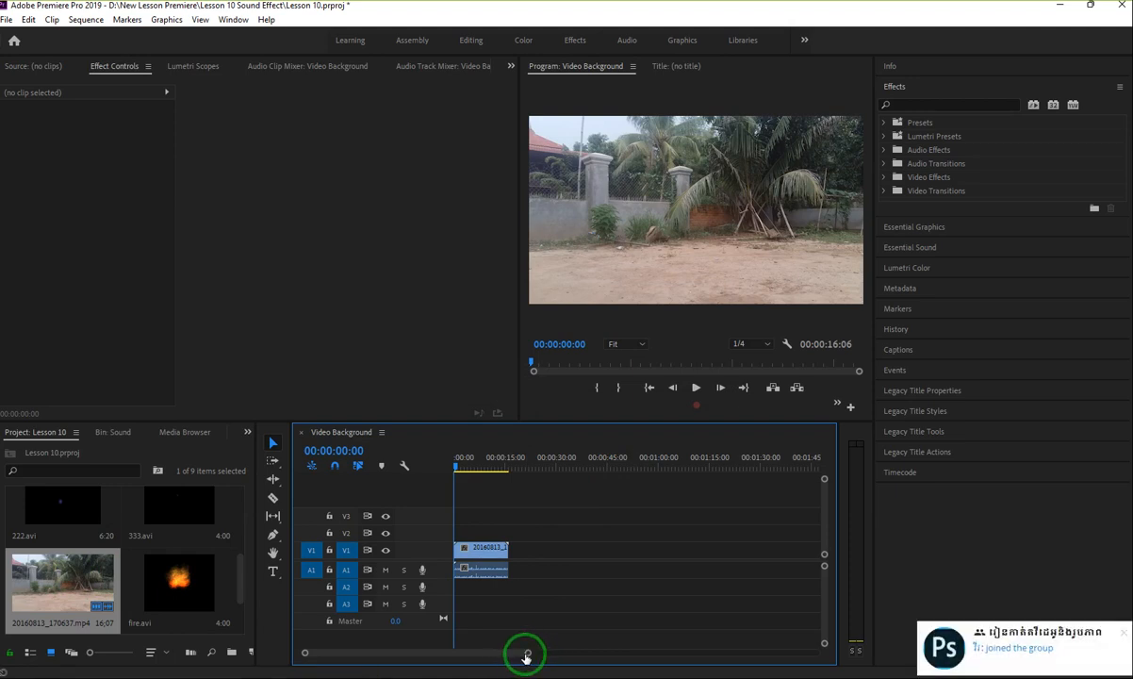
{"action": "left_click_drag", "start_coordinate": [528, 653], "coordinate": [410, 653]}
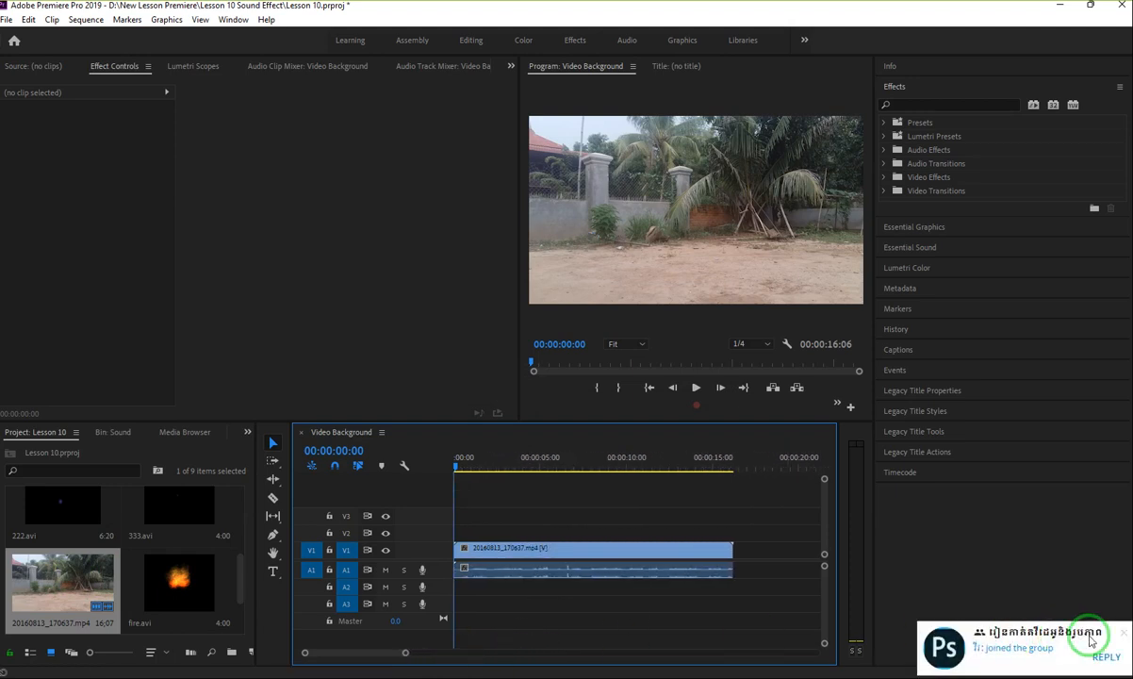
{"action": "left_click", "coordinate": [1121, 639]}
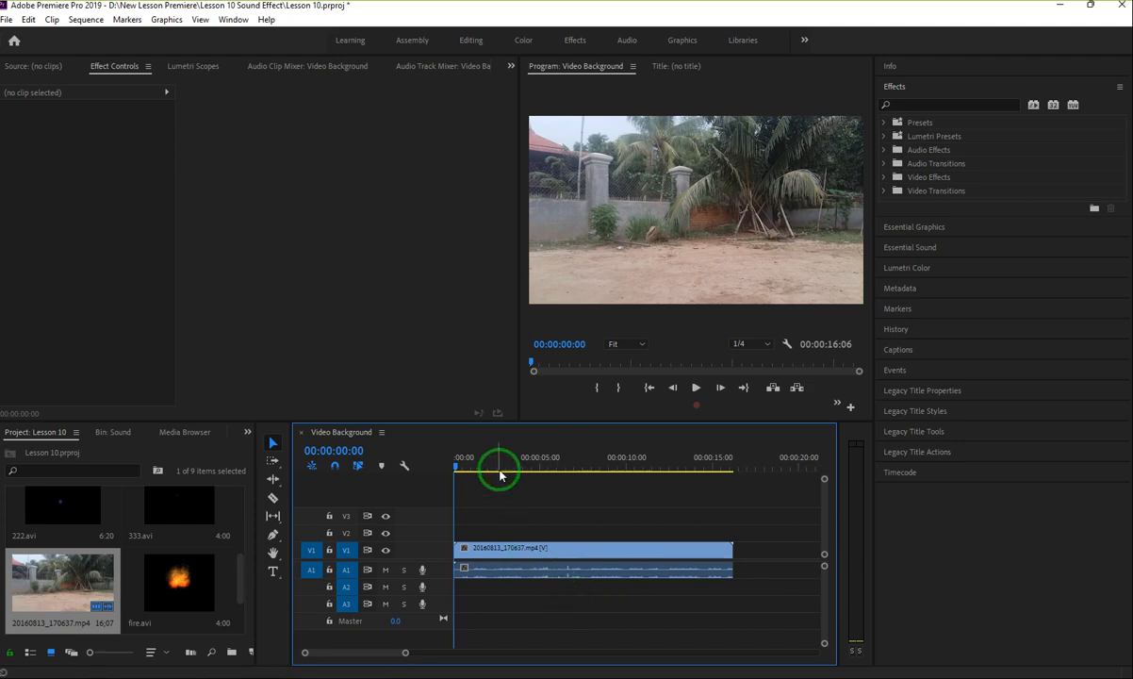
Step: Unlink the audio of the 20160813_170637.mp4 clip from its video and delete the audio from A1
{"action": "left_click", "coordinate": [499, 570]}
{"action": "right_click", "coordinate": [500, 571]}
{"action": "left_click", "coordinate": [479, 621]}
{"action": "left_click", "coordinate": [489, 569]}
{"action": "right_click", "coordinate": [491, 570]}
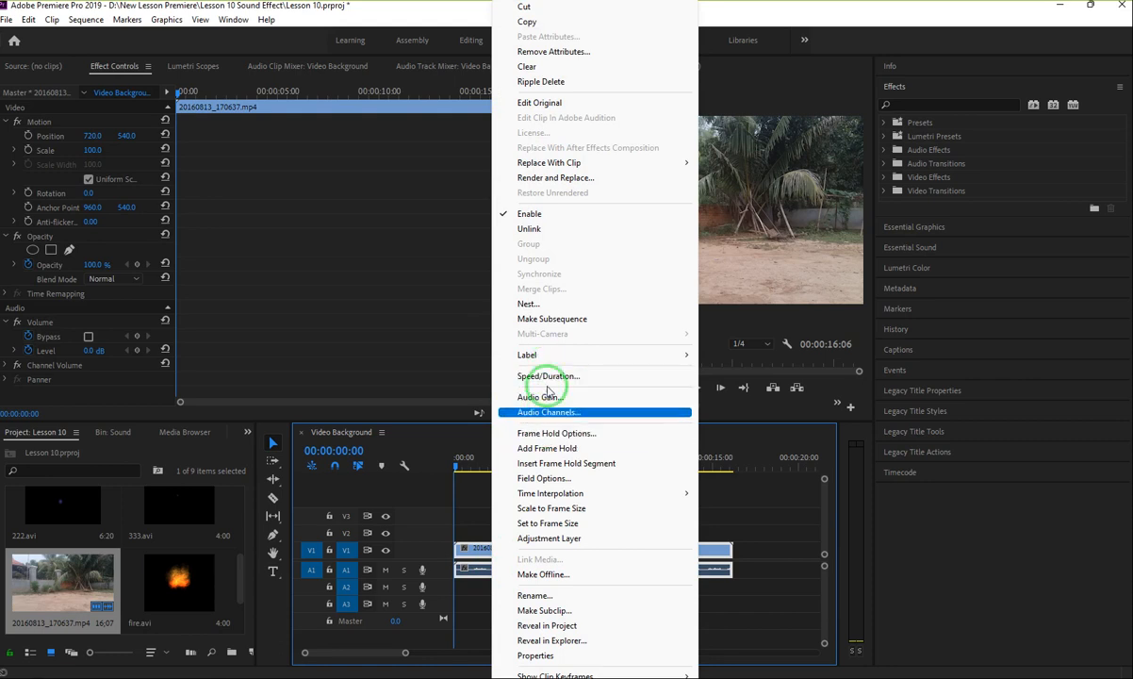
{"action": "left_click", "coordinate": [554, 228]}
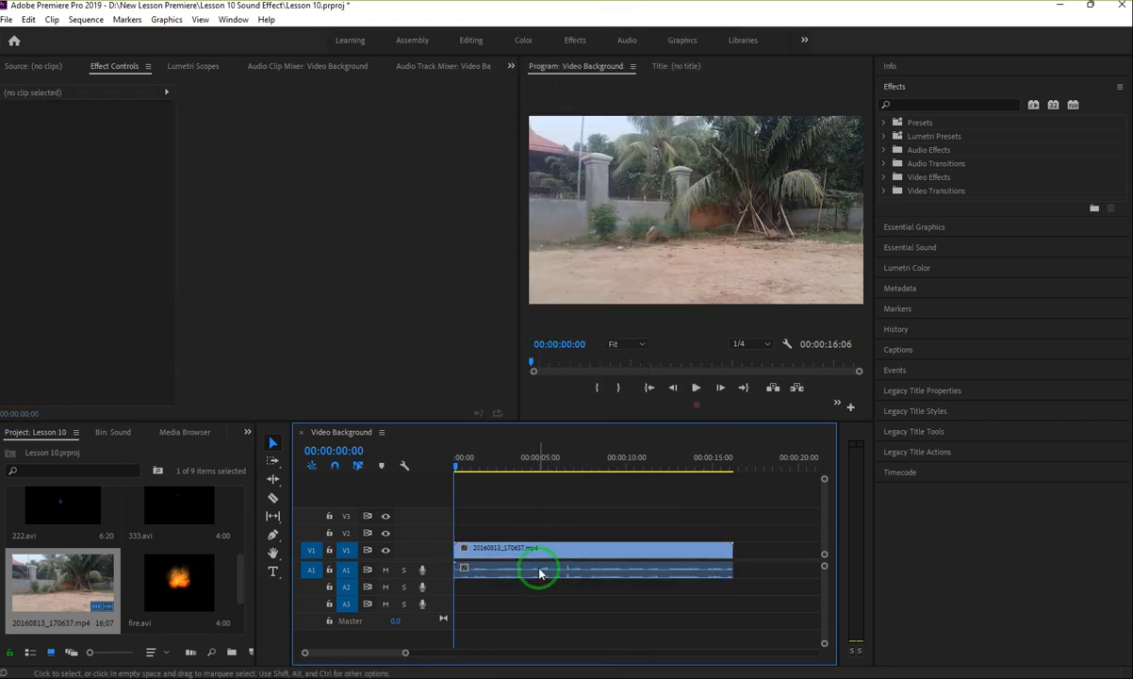
{"action": "left_click", "coordinate": [540, 570]}
{"action": "key", "text": "Delete"}
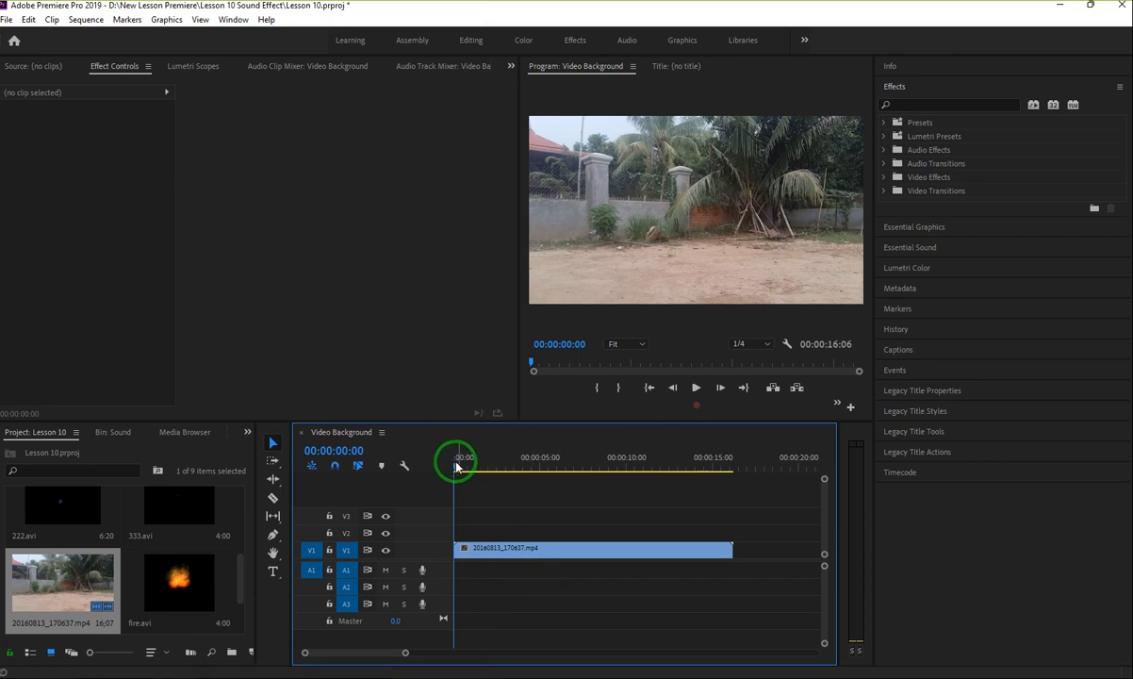
Step: Split the footage on V1 at 00:00:05:03 and at 00:00:06:10, where the man is in mid-jump
{"action": "left_click", "coordinate": [498, 466]}
{"action": "key", "text": "space"}
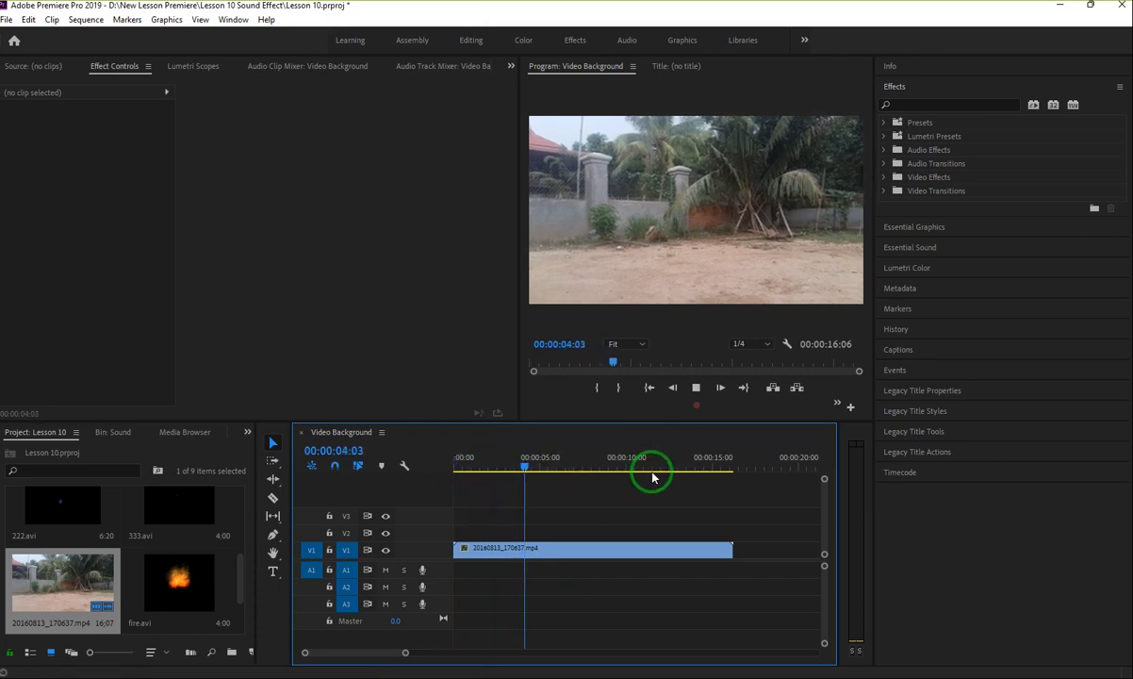
{"action": "key", "text": "space"}
{"action": "left_click_drag", "start_coordinate": [567, 471], "coordinate": [541, 475]}
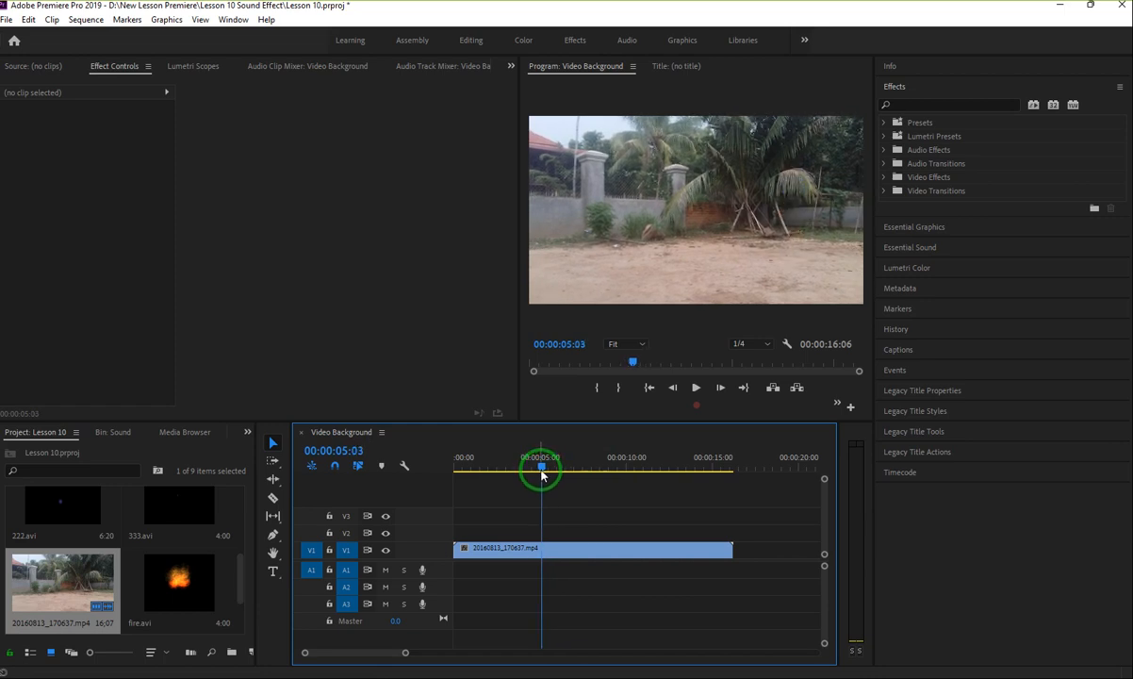
{"action": "key", "text": "ctrl+k"}
{"action": "left_click_drag", "start_coordinate": [542, 468], "coordinate": [565, 475]}
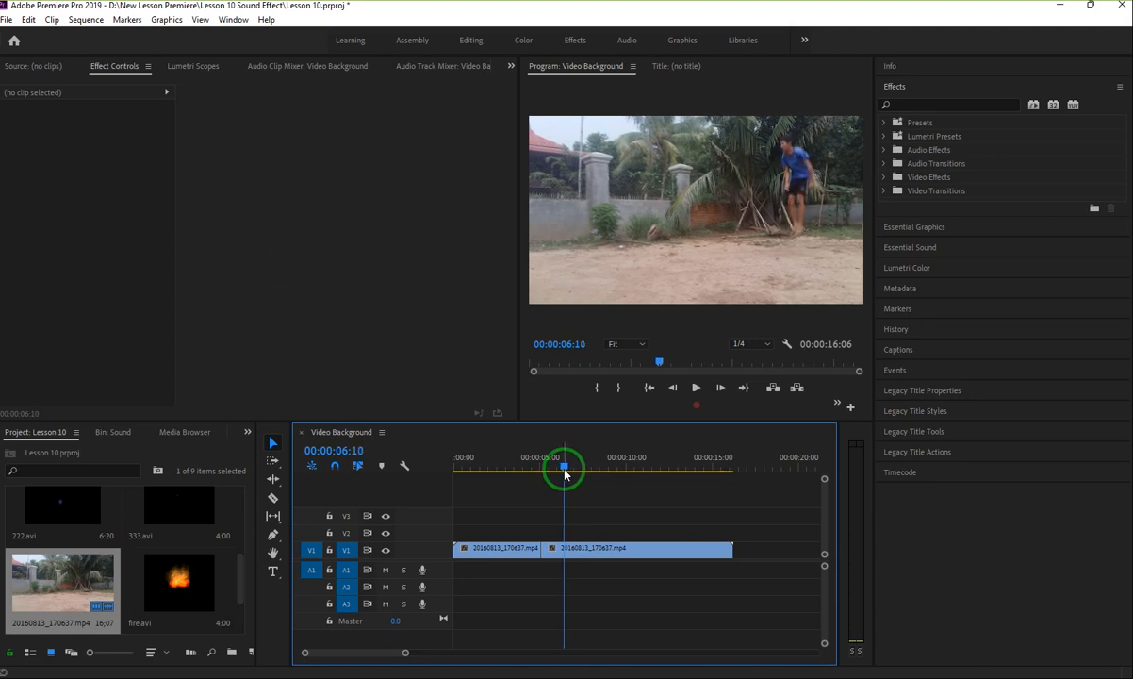
{"action": "key", "text": "ctrl+k"}
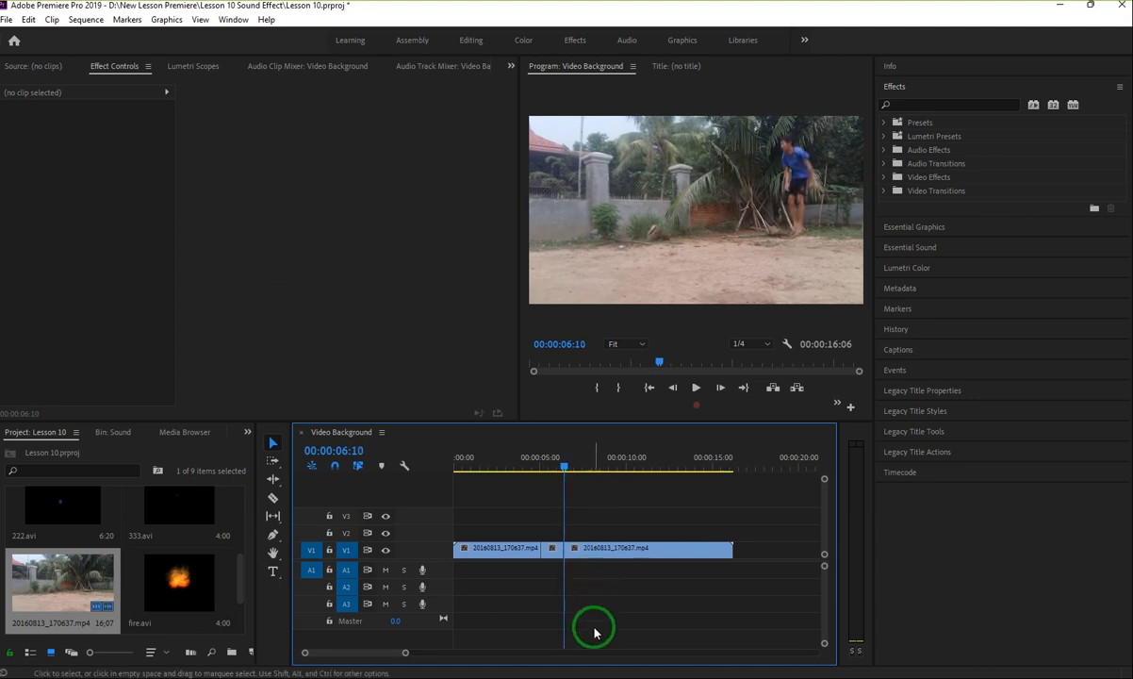
Step: Delete the short segment between the two cuts and move the remaining footage up against the first segment
{"action": "left_click", "coordinate": [553, 556]}
{"action": "key", "text": "Delete"}
{"action": "left_click_drag", "start_coordinate": [605, 554], "coordinate": [582, 553]}
Step: Trim the second segment's start to 00:00:05:22, close the gap, and park the playhead at 00:00:05:04
{"action": "left_click_drag", "start_coordinate": [534, 471], "coordinate": [558, 488]}
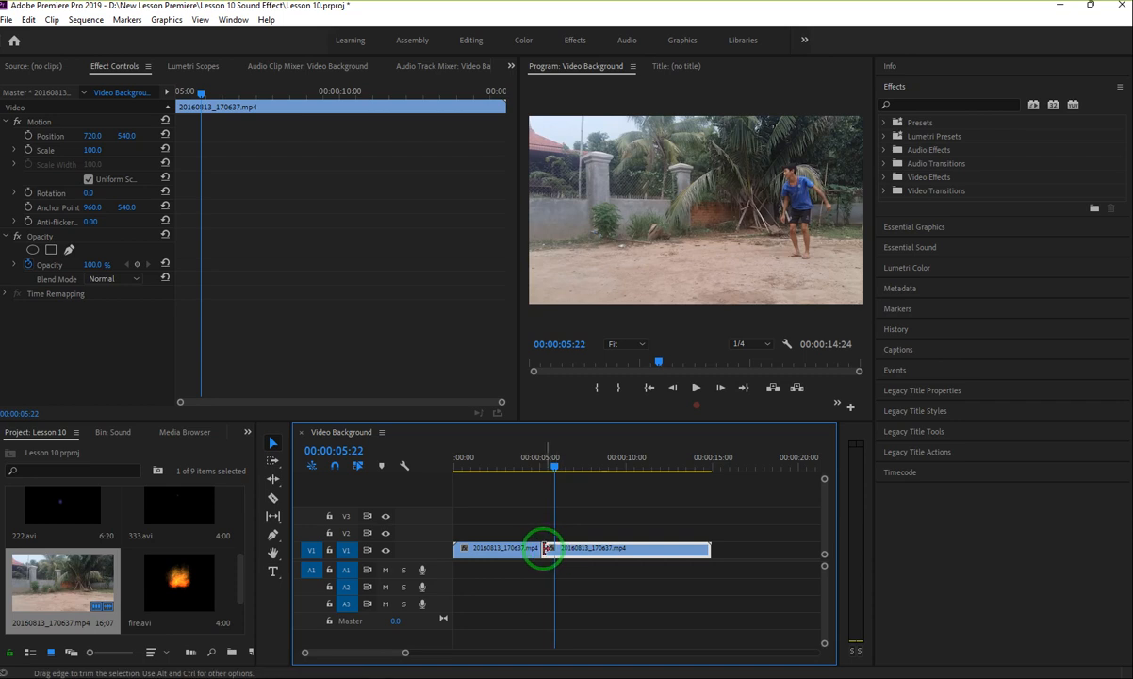
{"action": "left_click", "coordinate": [577, 588]}
{"action": "left_click", "coordinate": [547, 553]}
{"action": "left_click_drag", "start_coordinate": [579, 549], "coordinate": [570, 547]}
{"action": "left_click_drag", "start_coordinate": [554, 464], "coordinate": [542, 530]}
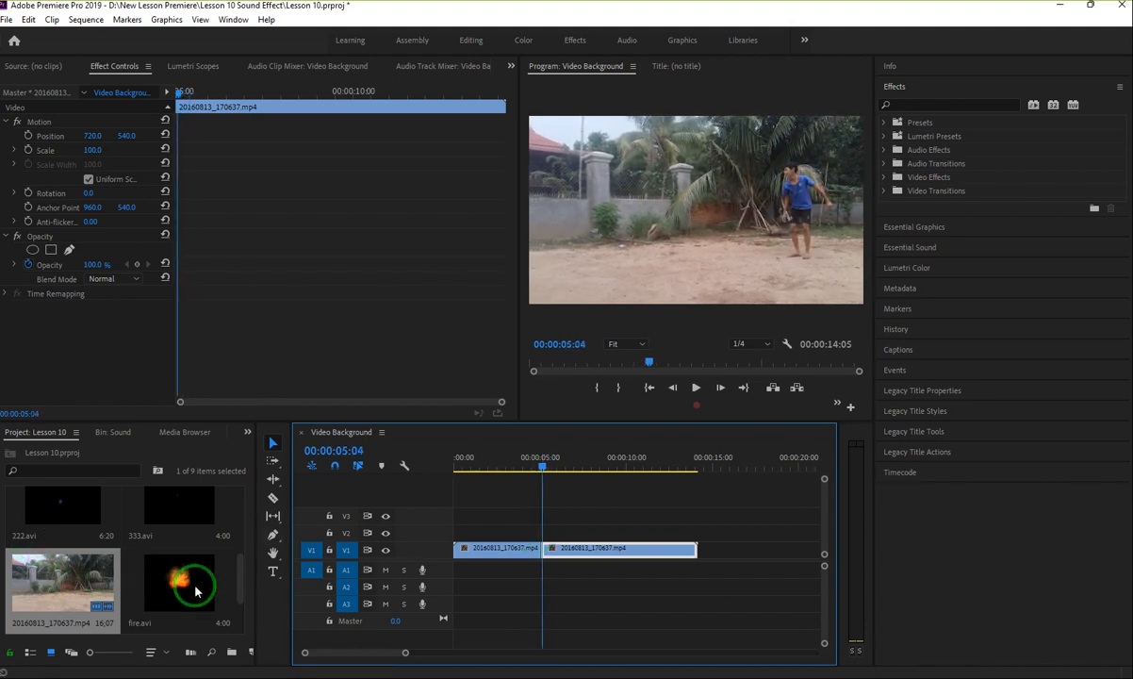
Step: Place the 222.avi light effect on track V2 so that it spans the cut between the two footage segments
{"action": "scroll", "coordinate": [187, 589], "scroll_direction": "up", "scroll_amount": 3}
{"action": "scroll", "coordinate": [175, 563], "scroll_direction": "down", "scroll_amount": 2}
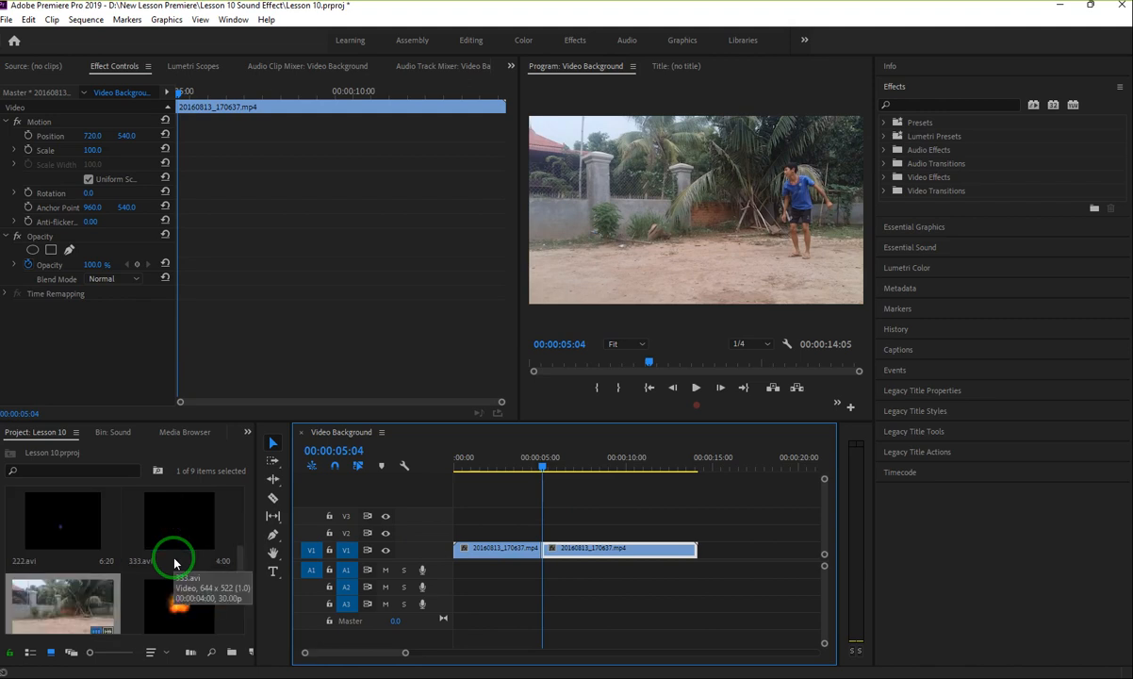
{"action": "scroll", "coordinate": [177, 556], "scroll_direction": "down", "scroll_amount": 1}
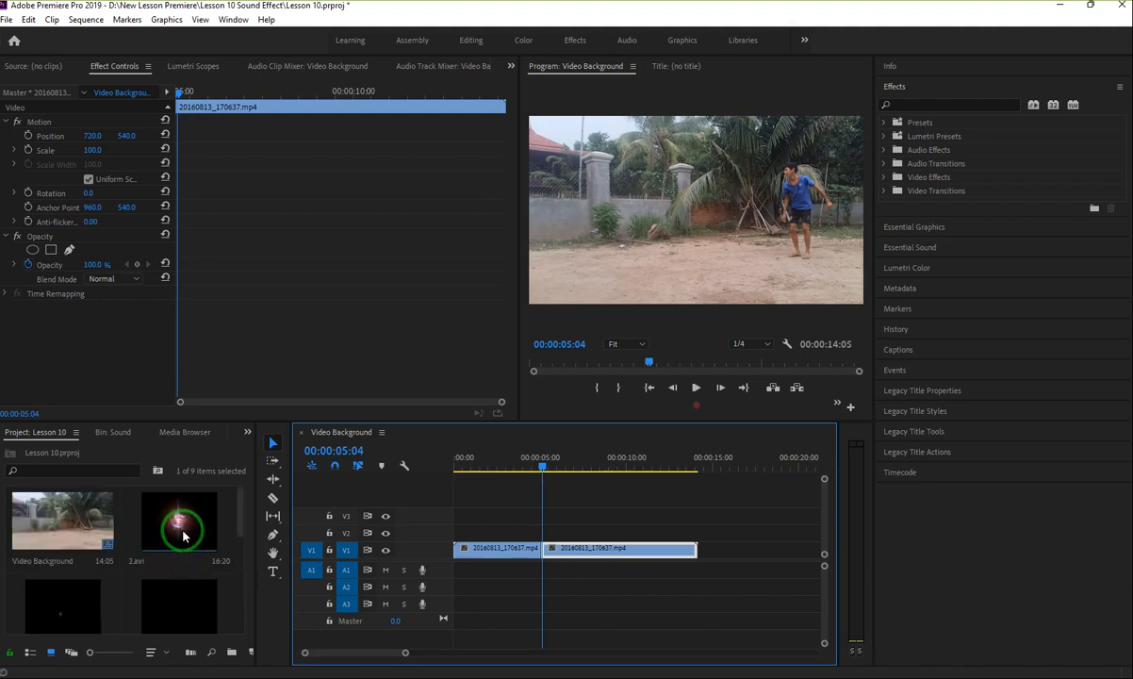
{"action": "scroll", "coordinate": [142, 582], "scroll_direction": "down", "scroll_amount": 1}
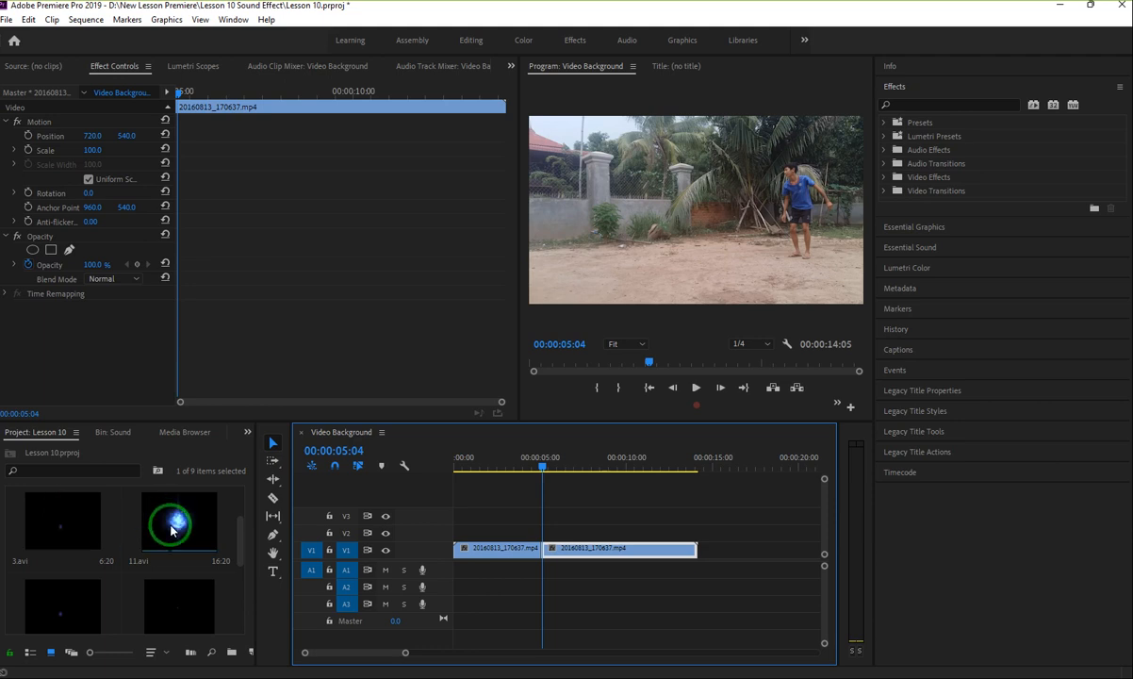
{"action": "left_click_drag", "start_coordinate": [69, 603], "coordinate": [553, 537]}
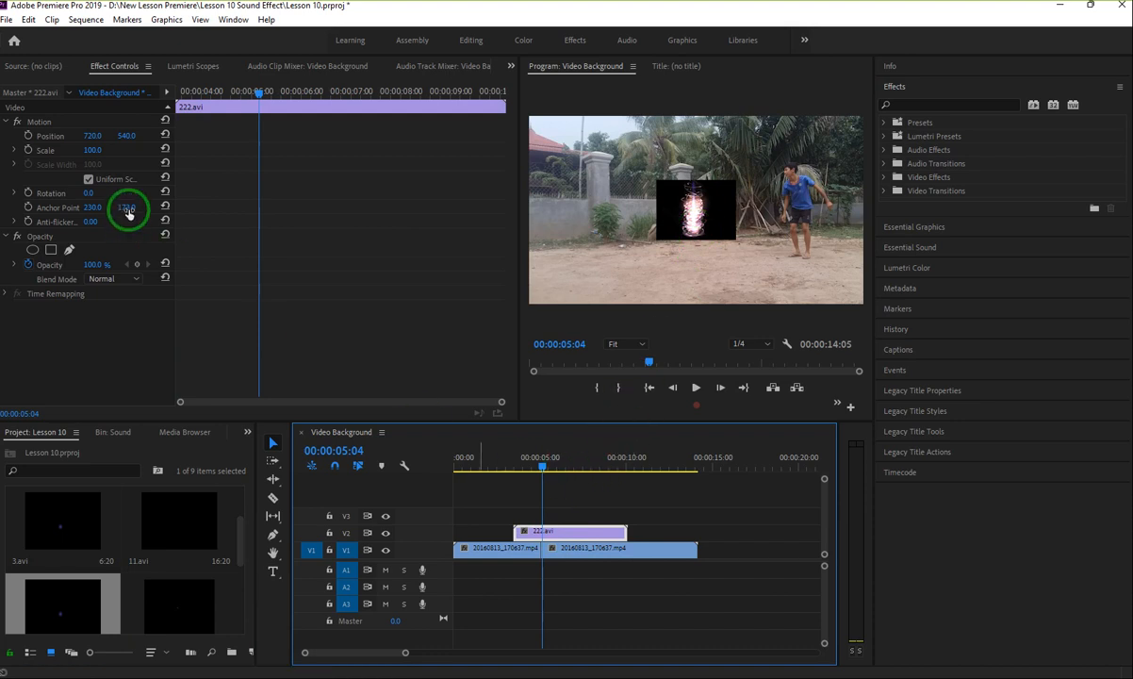
Step: Set the 222.avi clip's scale to 328, position to 1050, 474 and blend mode to Screen
{"action": "left_click_drag", "start_coordinate": [92, 150], "coordinate": [106, 283]}
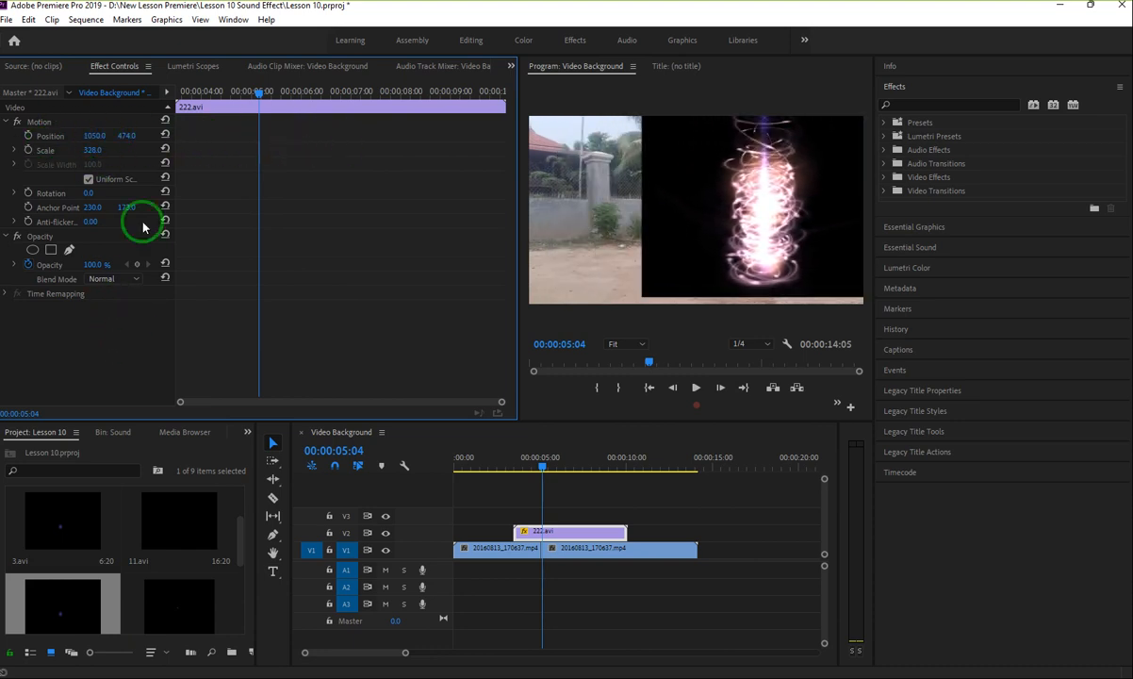
{"action": "left_click", "coordinate": [114, 280]}
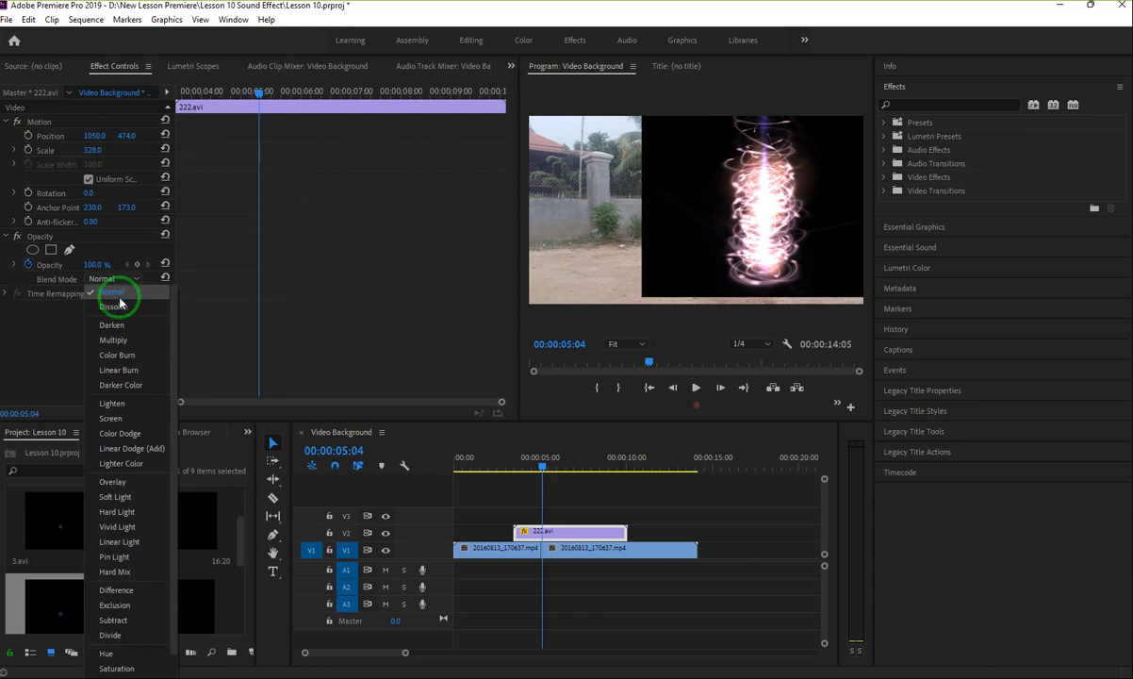
{"action": "left_click", "coordinate": [111, 418]}
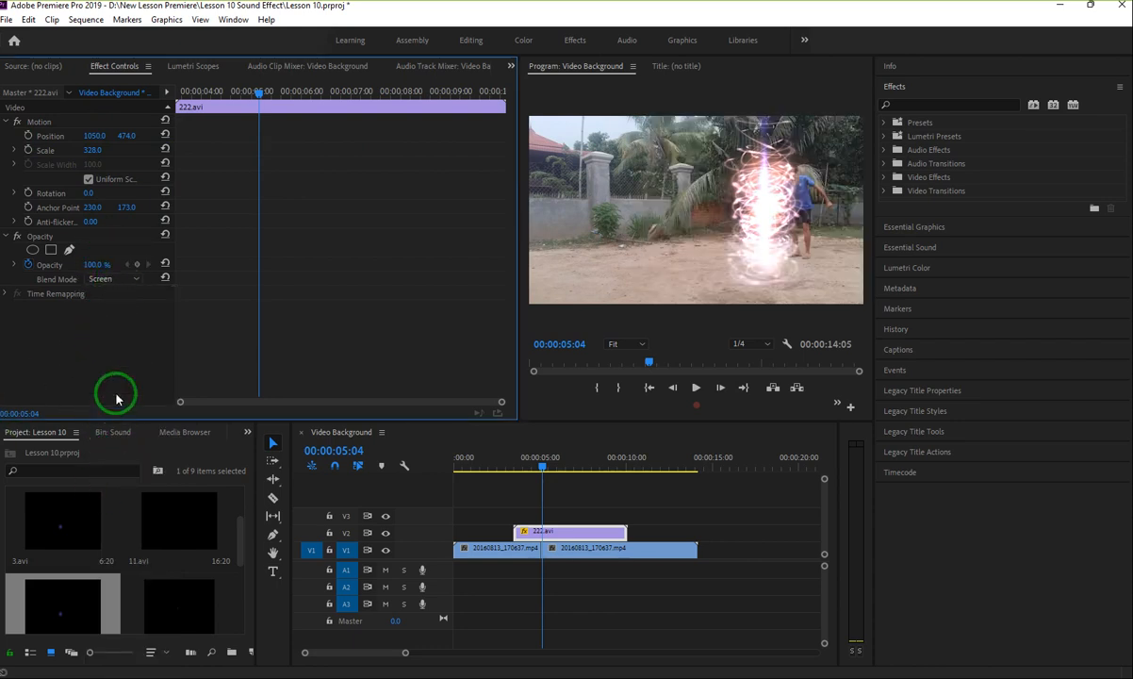
Step: Fit the light effect over the man by setting its scale to 257 and position to 1189, 439
{"action": "left_click_drag", "start_coordinate": [96, 150], "coordinate": [36, 152]}
{"action": "left_click", "coordinate": [135, 137]}
{"action": "left_click_drag", "start_coordinate": [135, 137], "coordinate": [192, 141]}
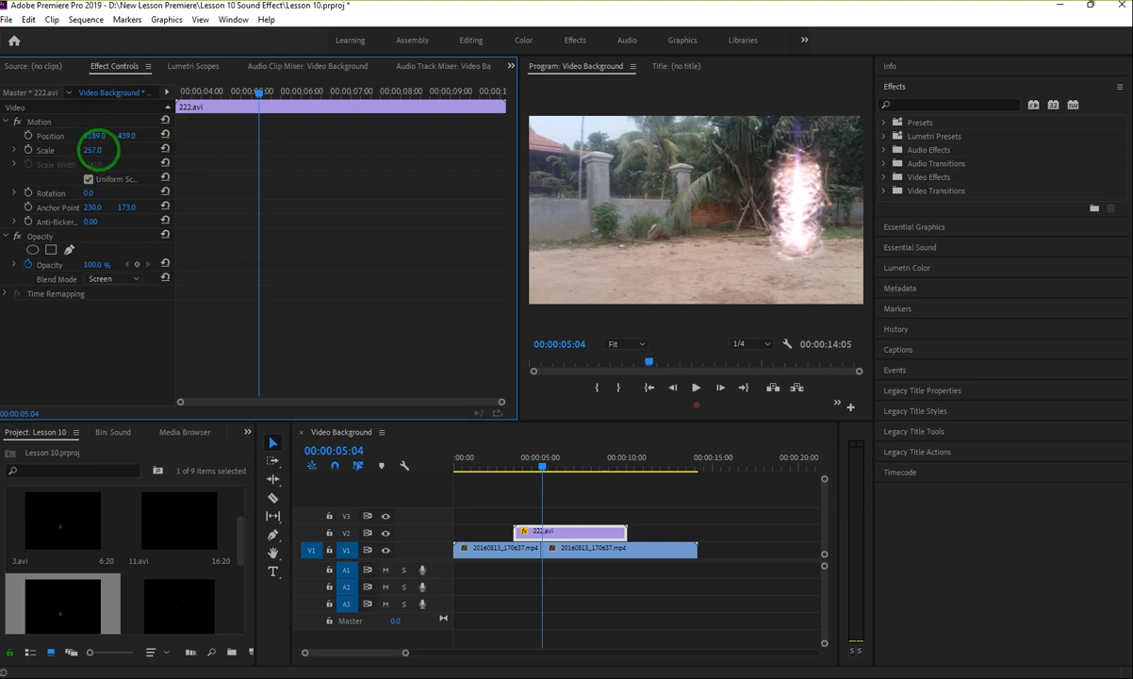
Step: Set the 222.avi clip's scale to 279 and scrub around the cut to check how the light covers the man
{"action": "left_click_drag", "start_coordinate": [110, 150], "coordinate": [96, 148]}
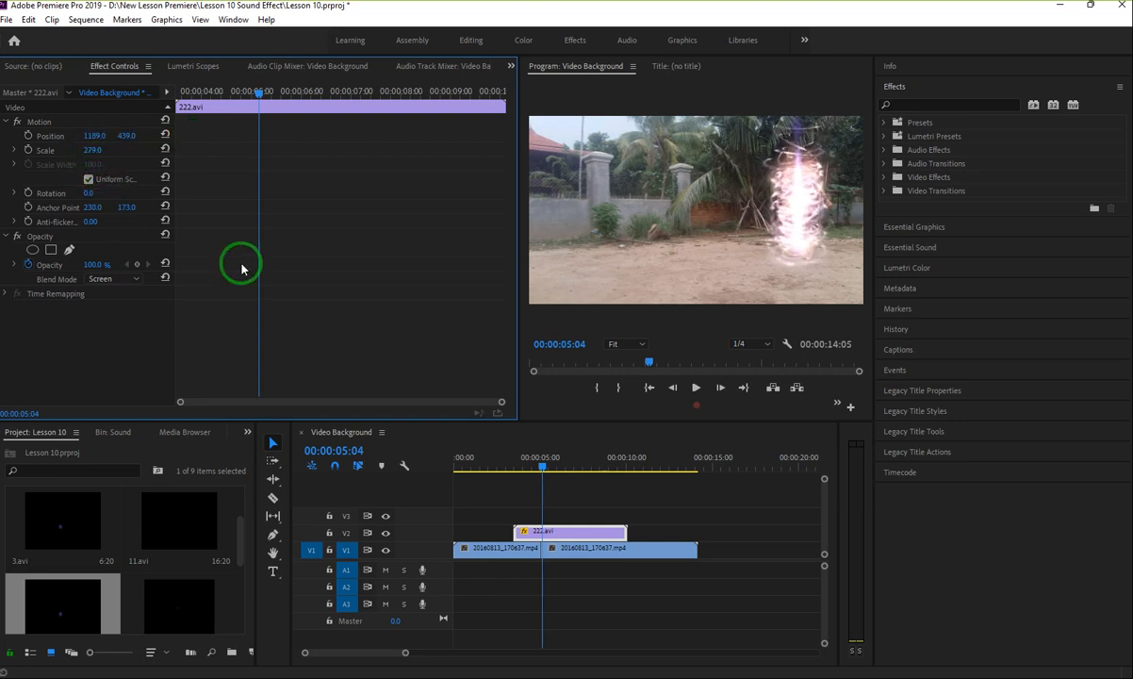
{"action": "mouse_move", "coordinate": [544, 474]}
{"action": "left_mouse_down"}
{"action": "mouse_move", "coordinate": [560, 471]}
{"action": "mouse_move", "coordinate": [509, 475]}
{"action": "mouse_move", "coordinate": [627, 473]}
{"action": "mouse_move", "coordinate": [504, 472]}
{"action": "mouse_move", "coordinate": [642, 471]}
{"action": "mouse_move", "coordinate": [548, 471]}
{"action": "left_mouse_up"}
{"action": "left_click_drag", "start_coordinate": [505, 481], "coordinate": [544, 478]}
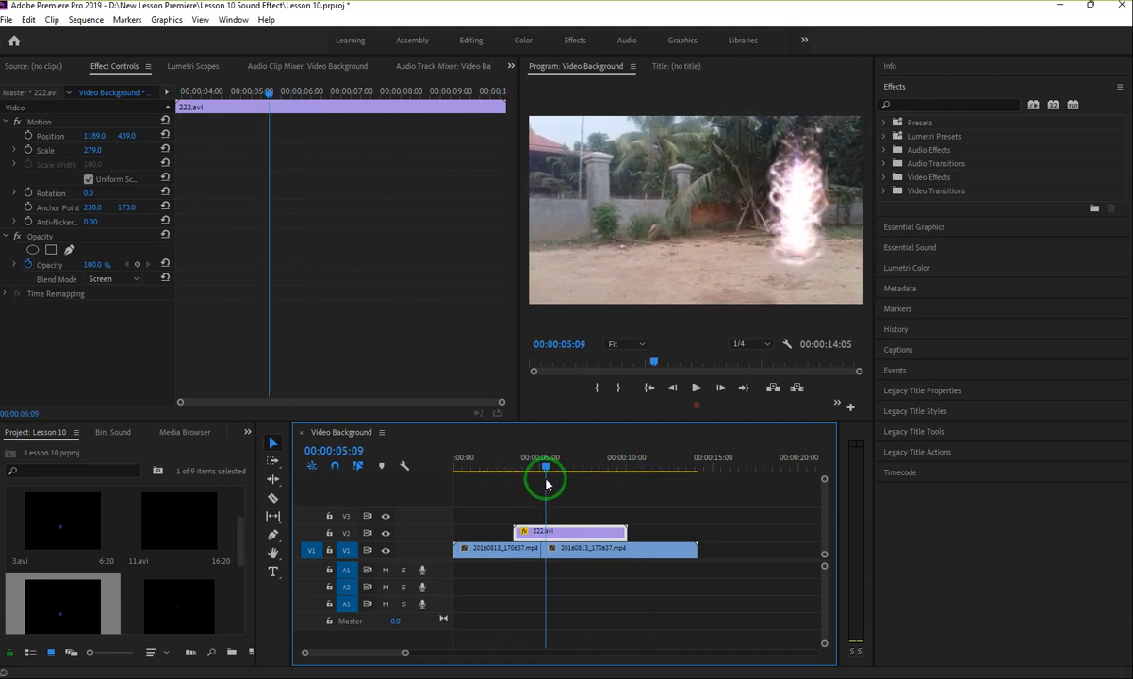
Step: Move the 222.avi clip earlier on track V2 and trim its end to 00:00:06:08
{"action": "left_click", "coordinate": [550, 533]}
{"action": "left_click_drag", "start_coordinate": [551, 536], "coordinate": [543, 537]}
{"action": "left_click_drag", "start_coordinate": [539, 467], "coordinate": [562, 499]}
{"action": "left_click", "coordinate": [604, 532]}
{"action": "left_click_drag", "start_coordinate": [604, 532], "coordinate": [566, 536]}
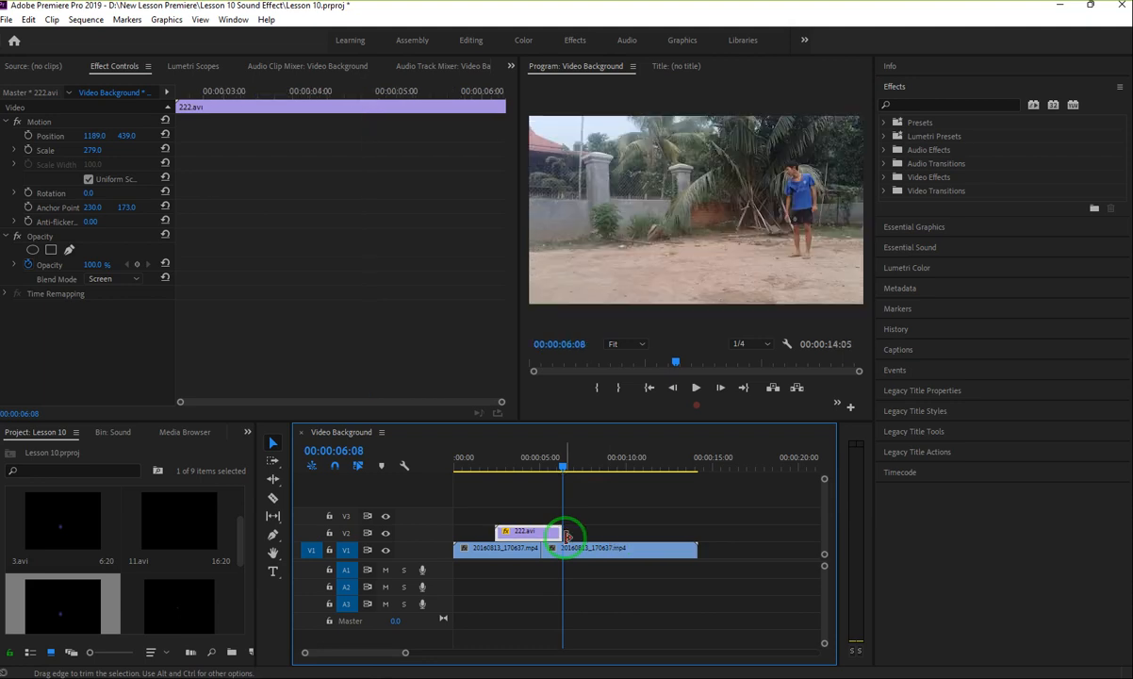
Step: Apply the default transition to the end of the 222.avi clip and scrub through the fade
{"action": "left_click_drag", "start_coordinate": [561, 465], "coordinate": [556, 464]}
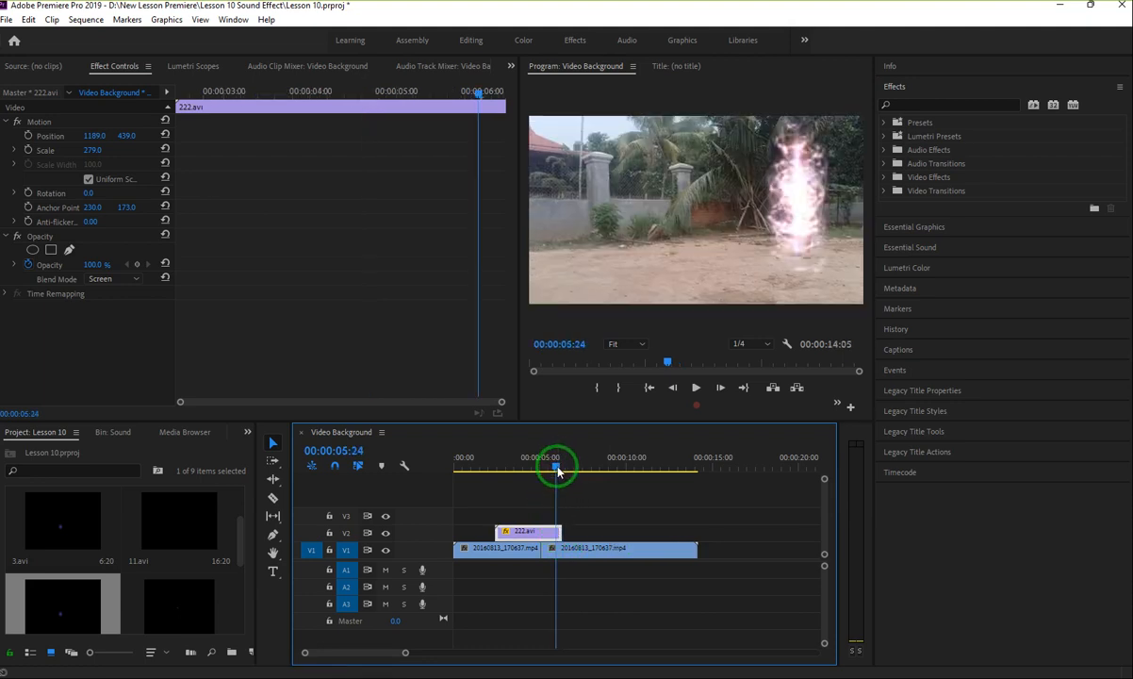
{"action": "right_click", "coordinate": [560, 535]}
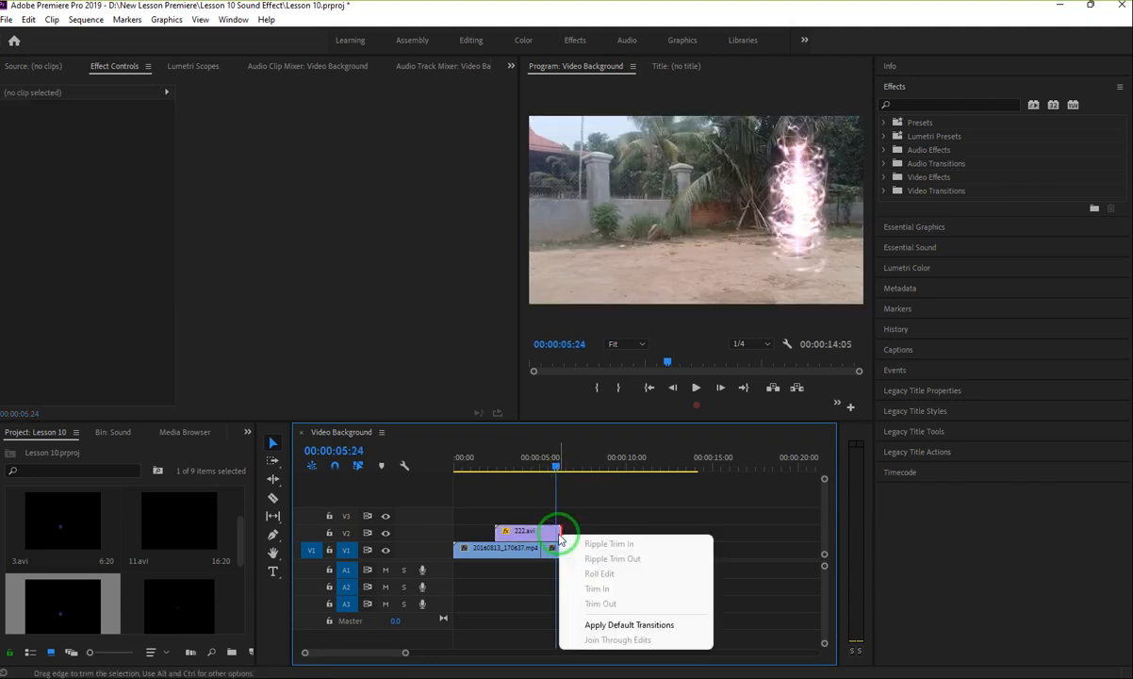
{"action": "left_click", "coordinate": [607, 626]}
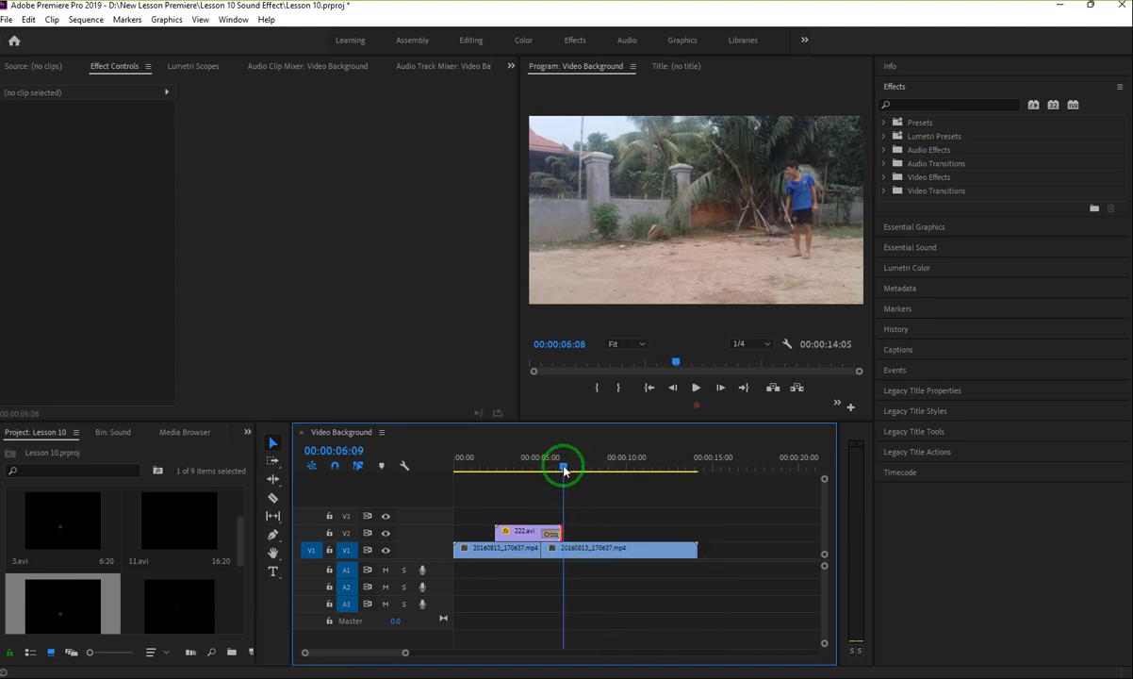
{"action": "mouse_move", "coordinate": [547, 471]}
{"action": "left_mouse_down"}
{"action": "mouse_move", "coordinate": [534, 467]}
{"action": "mouse_move", "coordinate": [551, 470]}
{"action": "left_mouse_up"}
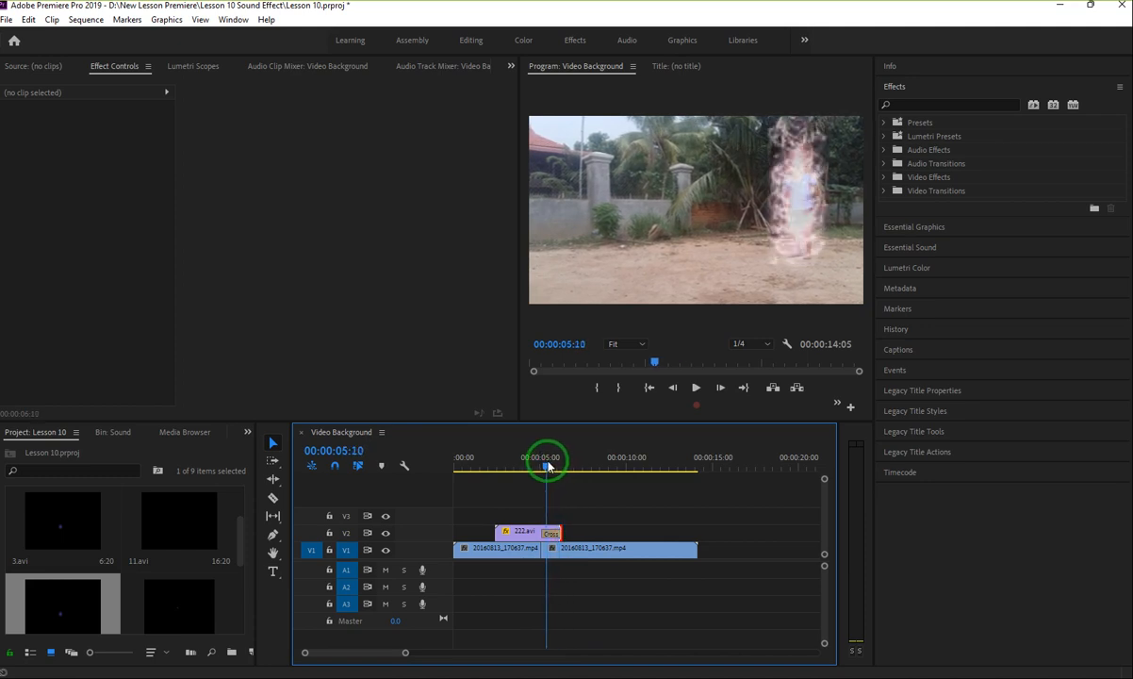
{"action": "mouse_move", "coordinate": [570, 469]}
{"action": "left_mouse_down"}
{"action": "mouse_move", "coordinate": [488, 459]}
{"action": "mouse_move", "coordinate": [569, 464]}
{"action": "mouse_move", "coordinate": [490, 464]}
{"action": "mouse_move", "coordinate": [564, 474]}
{"action": "left_mouse_up"}
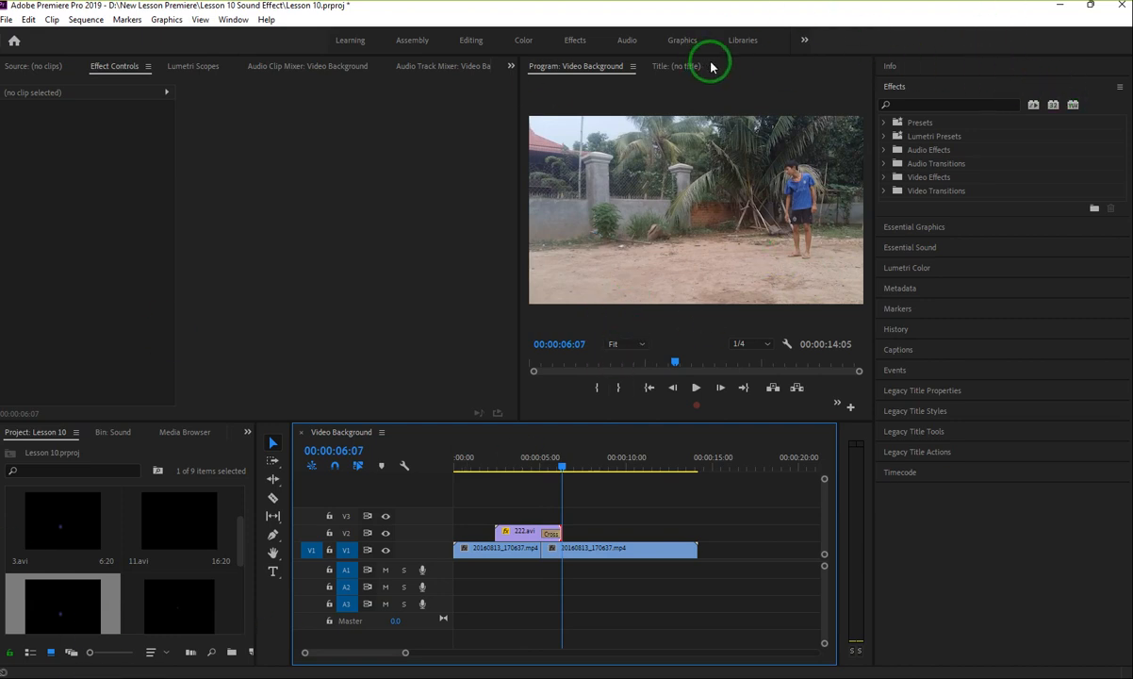
Step: Switch to the Editing workspace and enlarge the program preview to 75%, framed on the man's upper body
{"action": "left_click", "coordinate": [470, 41]}
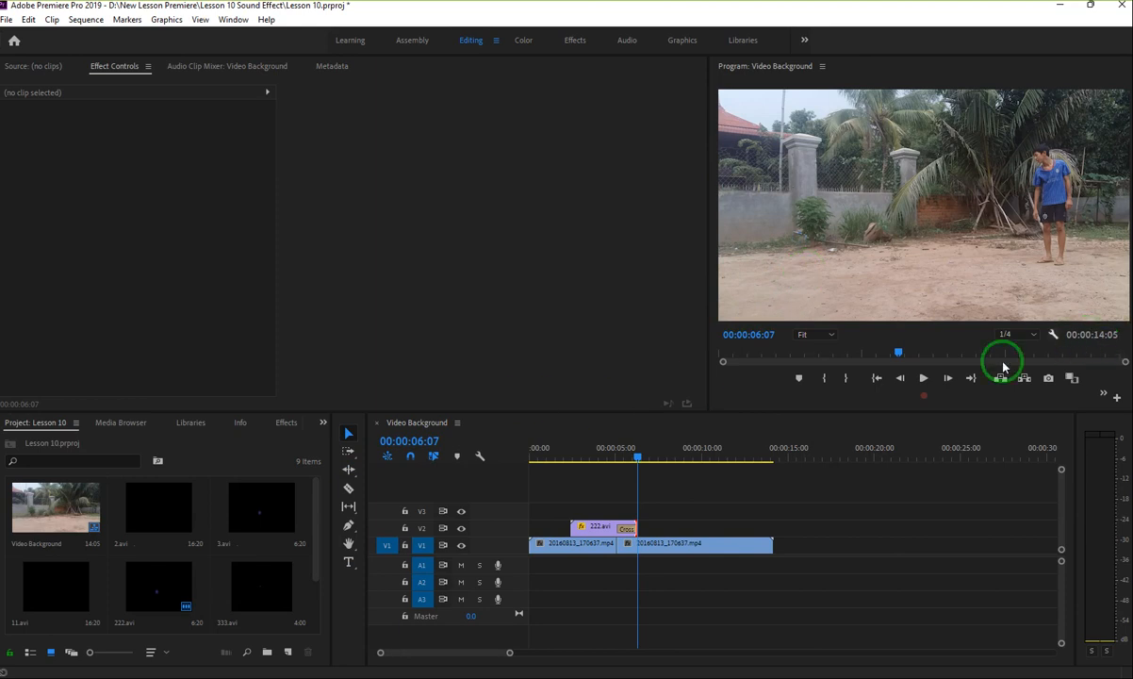
{"action": "left_click", "coordinate": [818, 339]}
{"action": "left_click", "coordinate": [819, 410]}
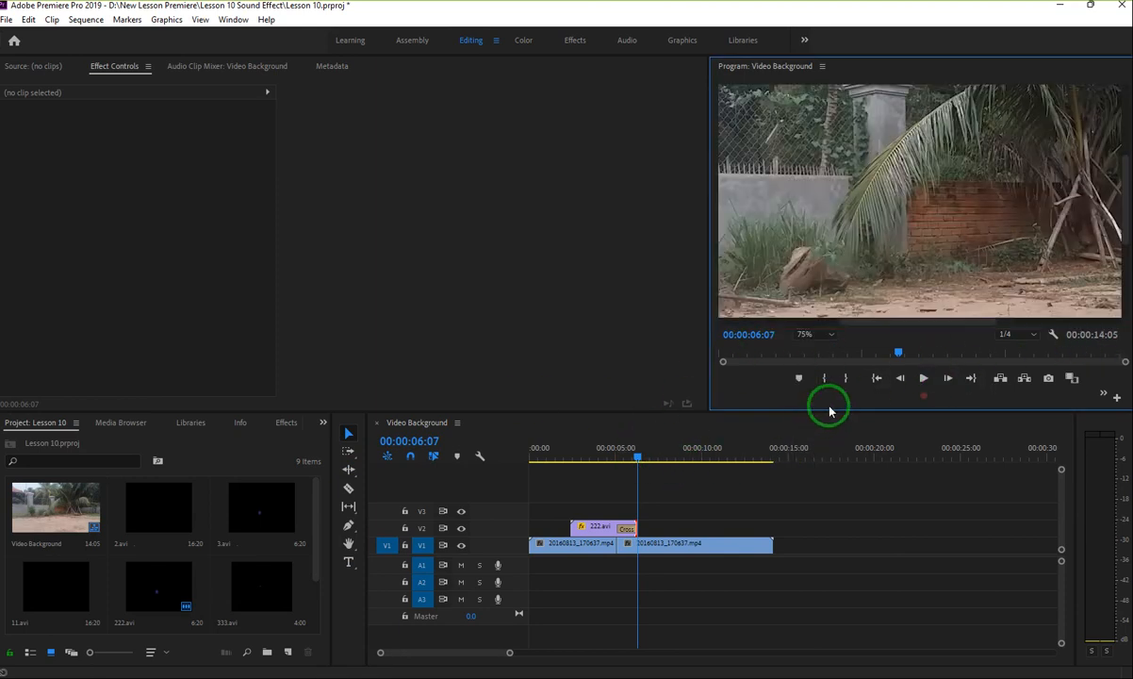
{"action": "left_click_drag", "start_coordinate": [855, 323], "coordinate": [961, 326]}
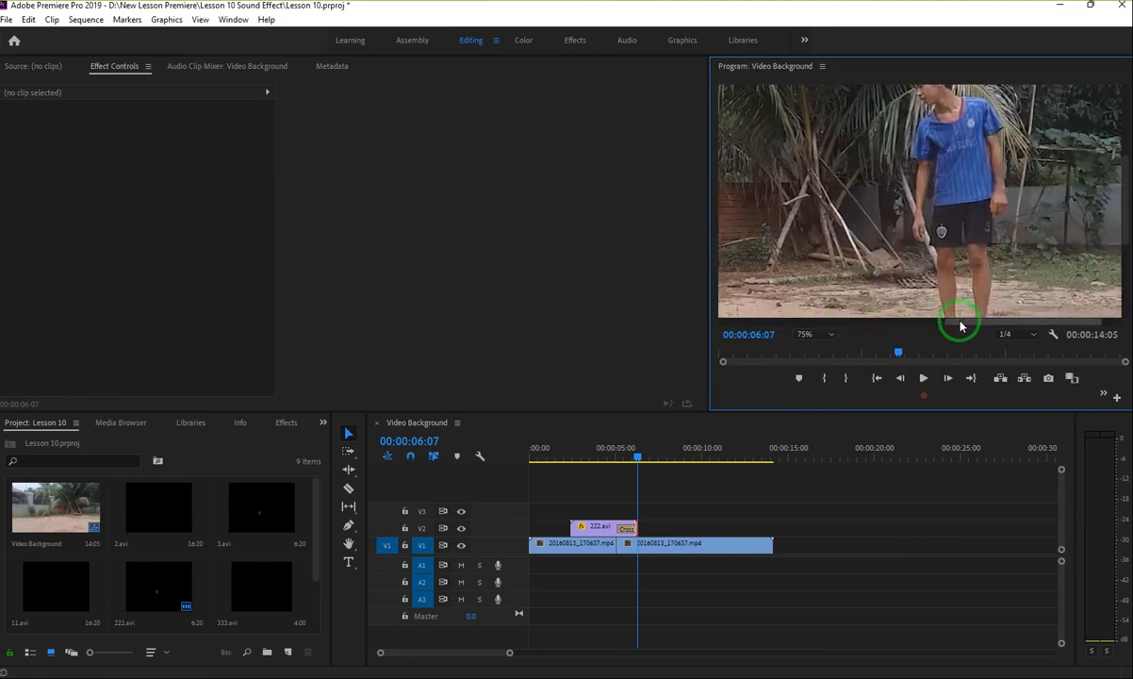
{"action": "left_click_drag", "start_coordinate": [1127, 243], "coordinate": [1125, 214]}
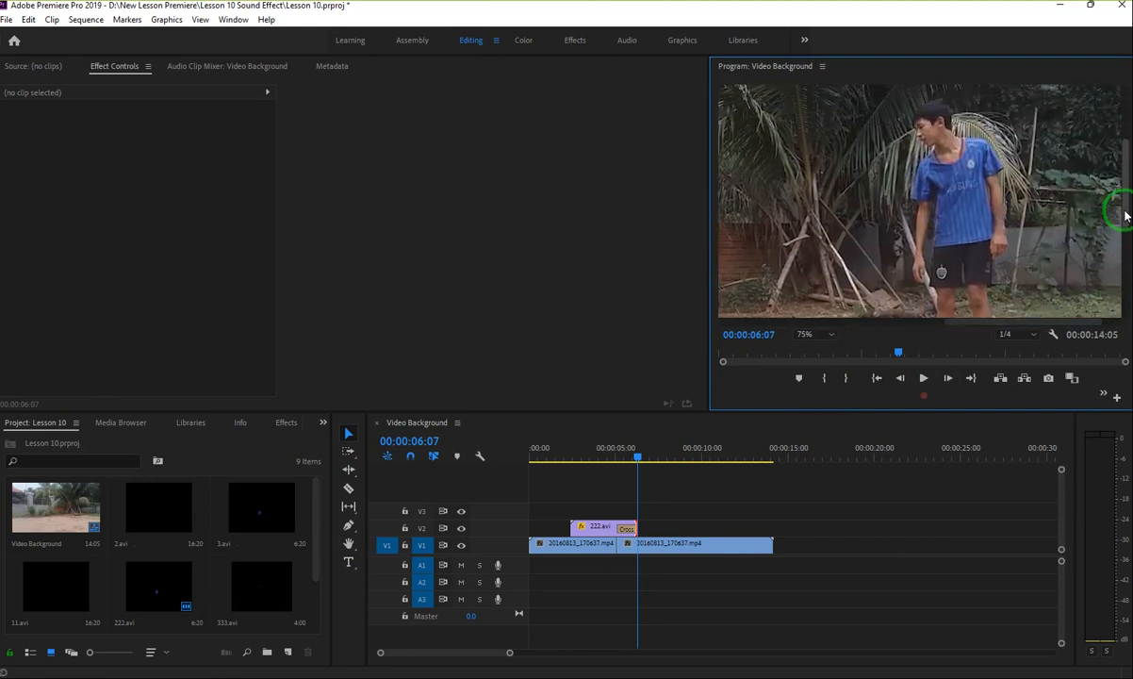
Step: Park the playhead at 00:00:07:06 and look through the effect clips in the project bin
{"action": "left_click_drag", "start_coordinate": [637, 456], "coordinate": [656, 491]}
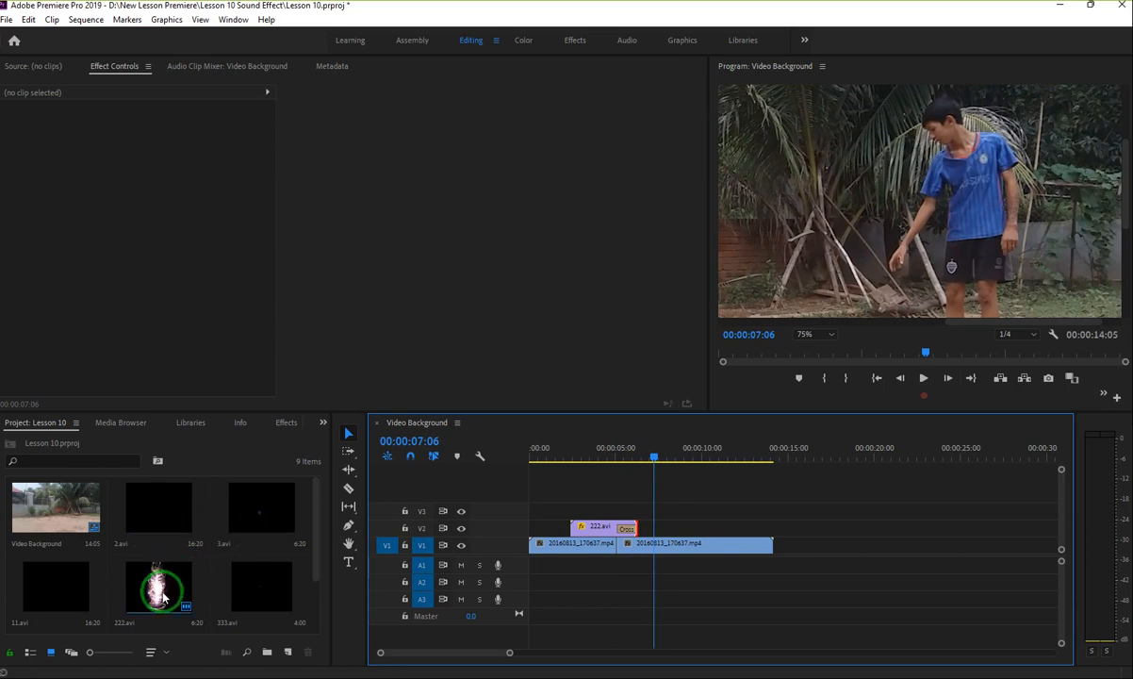
{"action": "scroll", "coordinate": [162, 592], "scroll_direction": "down", "scroll_amount": 2}
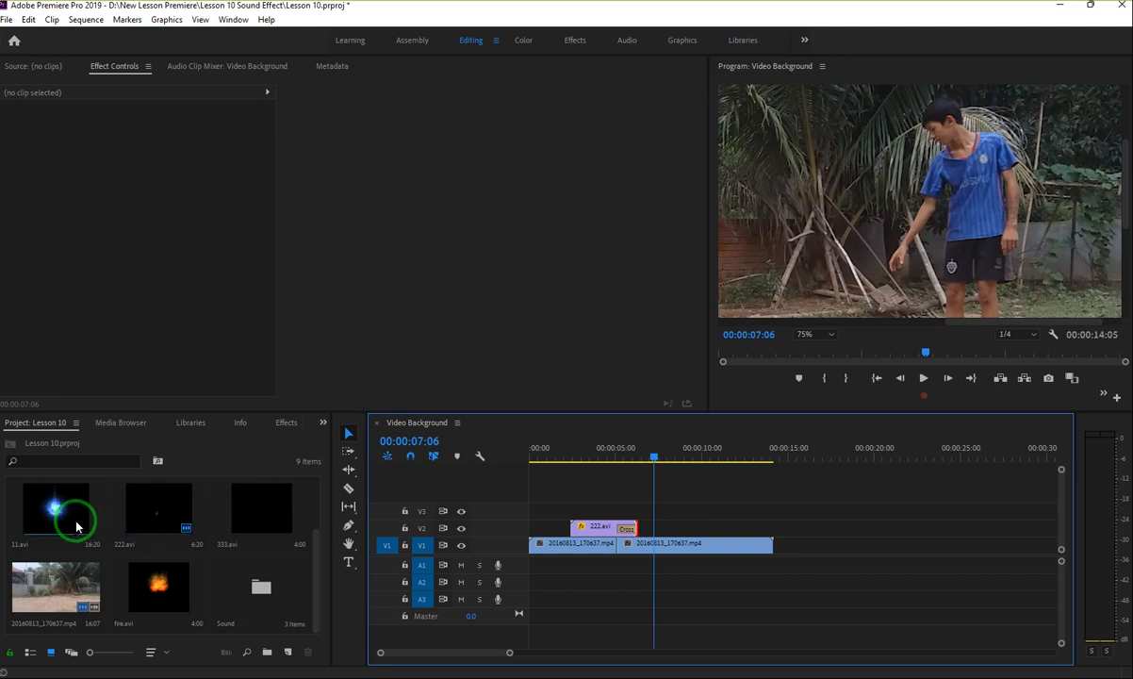
{"action": "scroll", "coordinate": [58, 529], "scroll_direction": "up", "scroll_amount": 2}
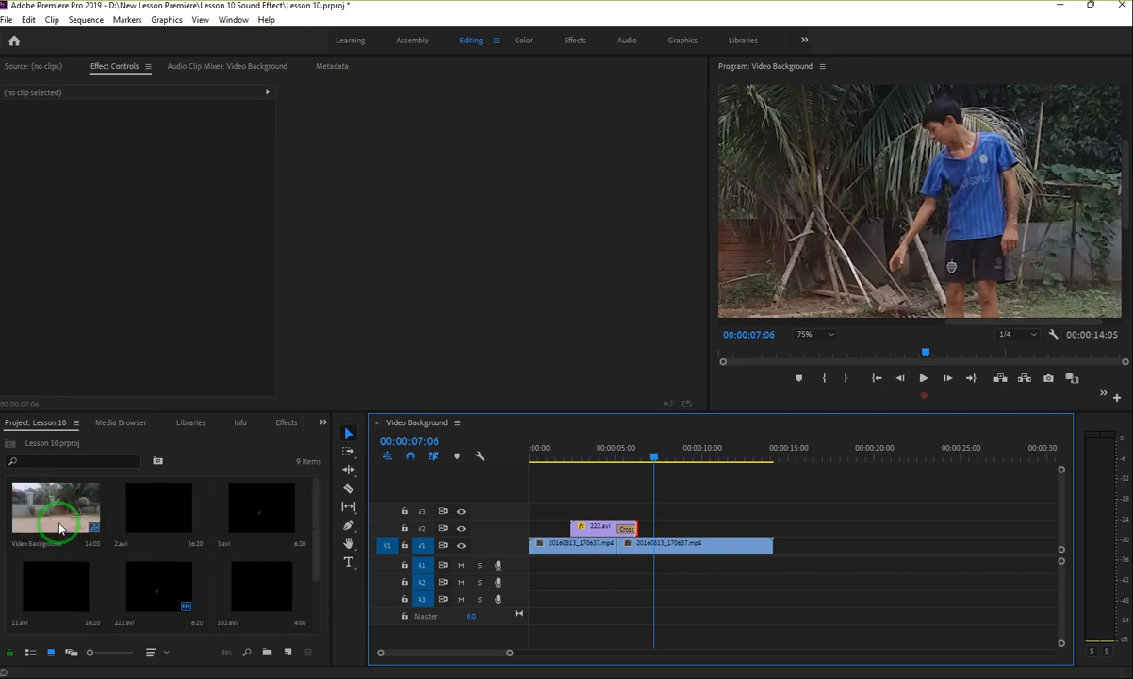
{"action": "scroll", "coordinate": [58, 529], "scroll_direction": "down", "scroll_amount": 2}
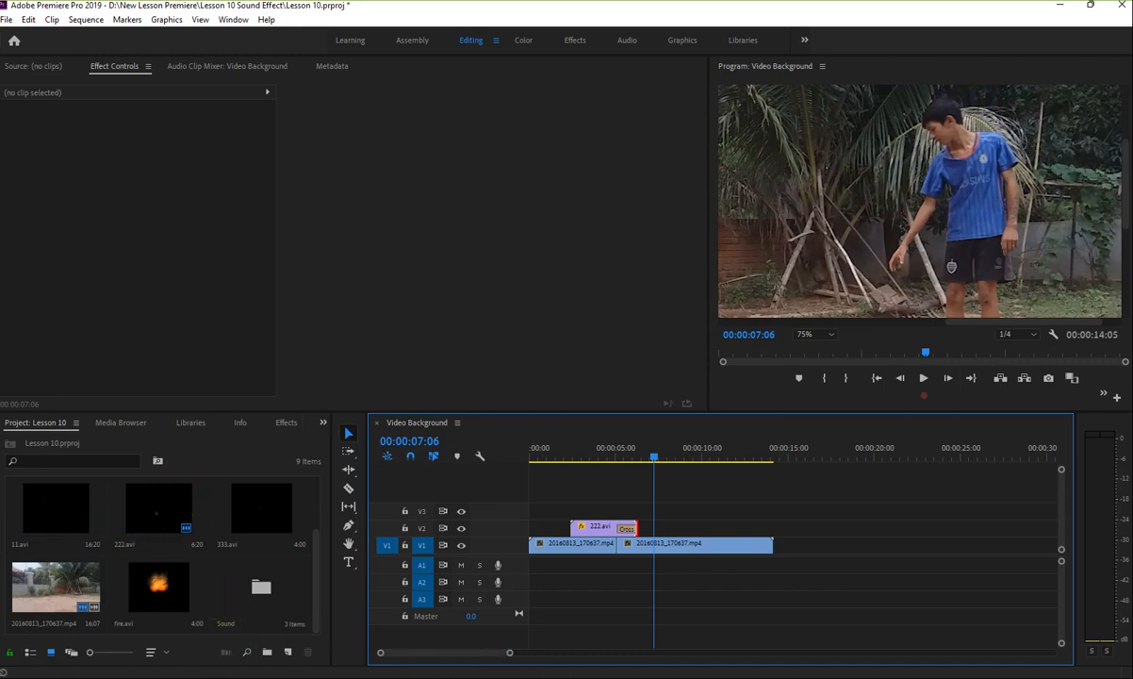
Step: Switch to Telegram, play the finished example video in the Online Class YDA Video Editor chat, and return to Premiere Pro
{"action": "left_click", "coordinate": [598, 677]}
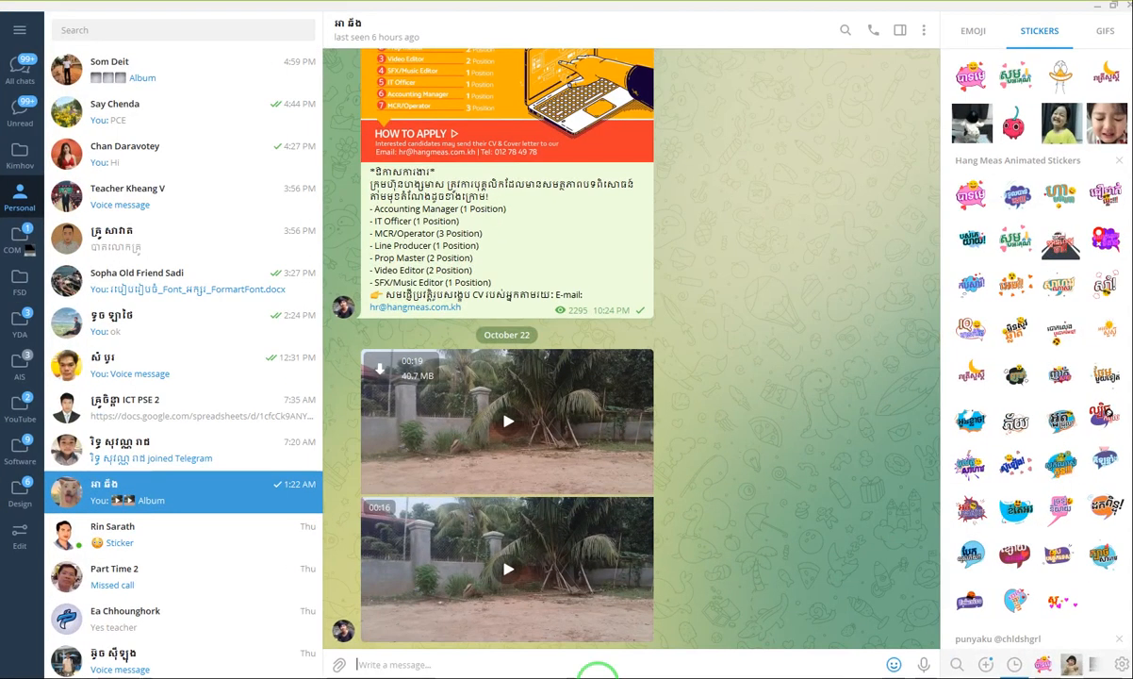
{"action": "left_click", "coordinate": [22, 290]}
{"action": "left_click", "coordinate": [21, 337]}
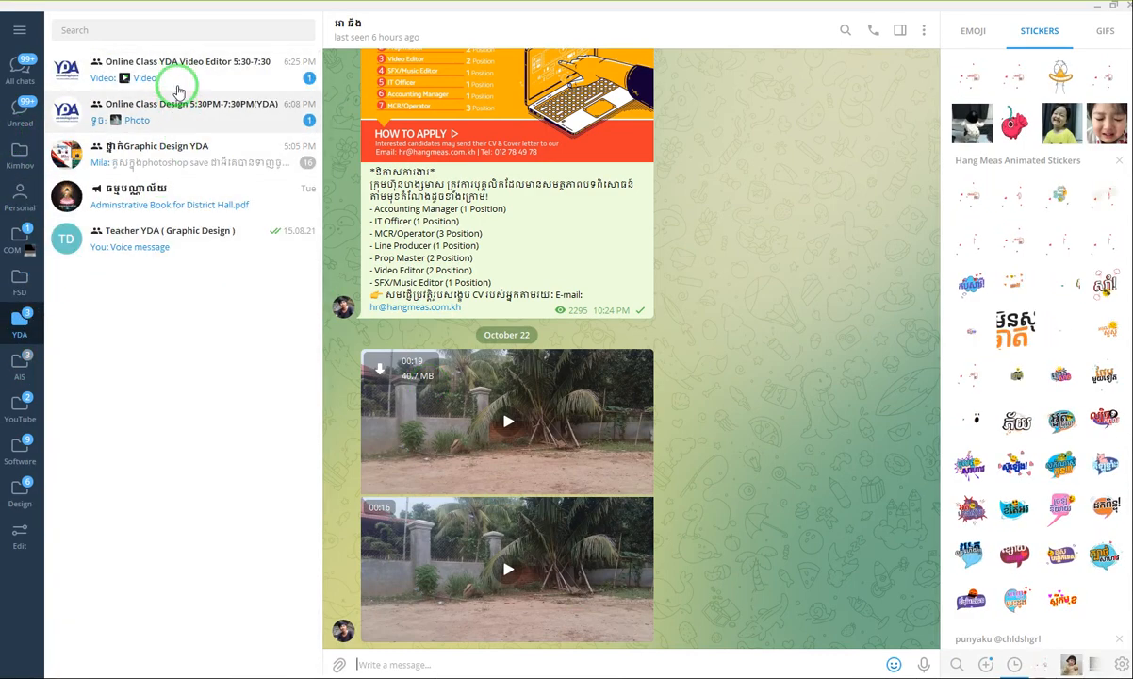
{"action": "left_click", "coordinate": [177, 78]}
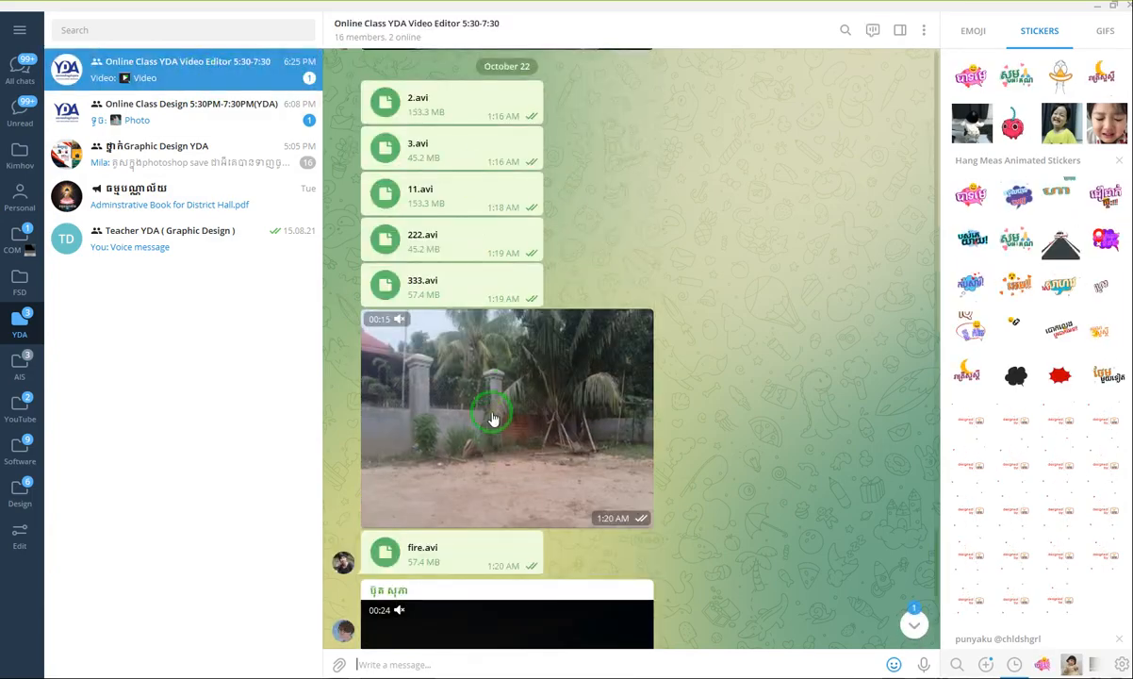
{"action": "left_click", "coordinate": [536, 460]}
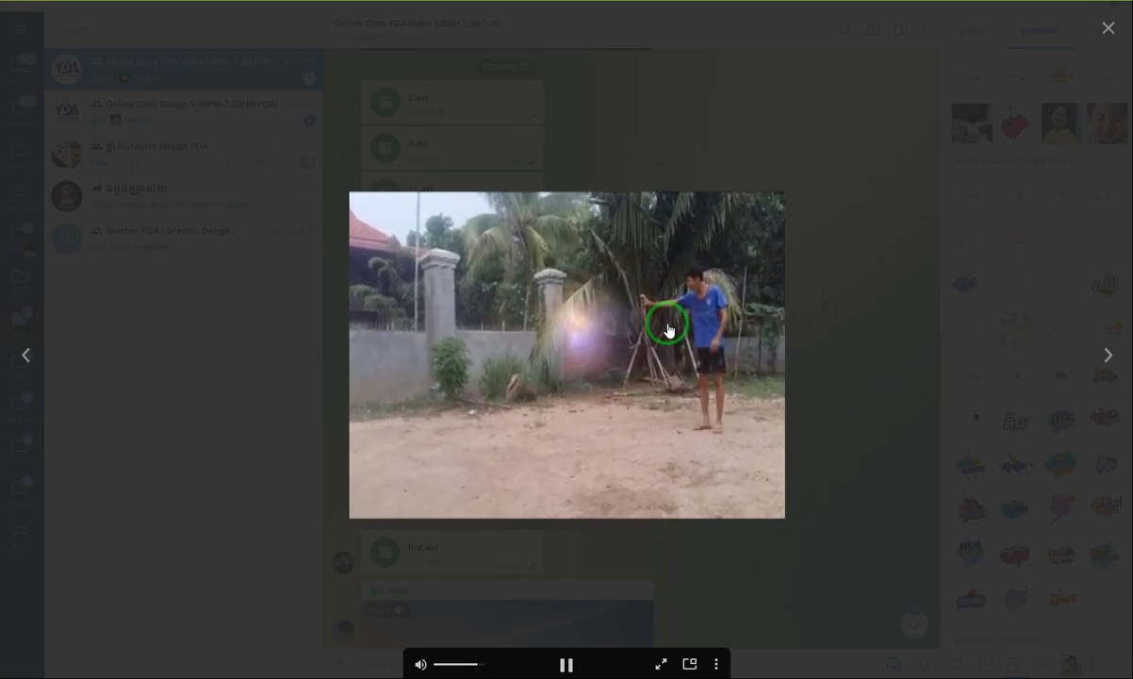
{"action": "left_click", "coordinate": [1108, 28]}
{"action": "left_click", "coordinate": [1097, 10]}
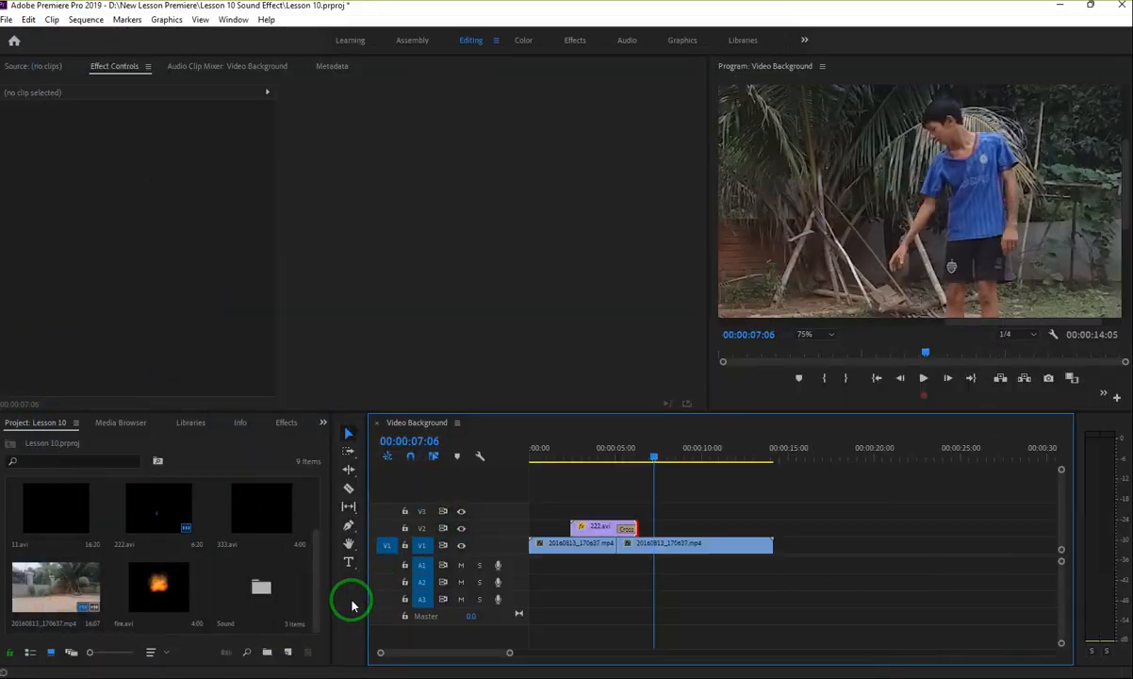
Step: Place 2.avi on track V3 from the end of 222.avi, with scale 52, position 1101, 528 and blend mode Screen
{"action": "scroll", "coordinate": [58, 519], "scroll_direction": "up", "scroll_amount": 2}
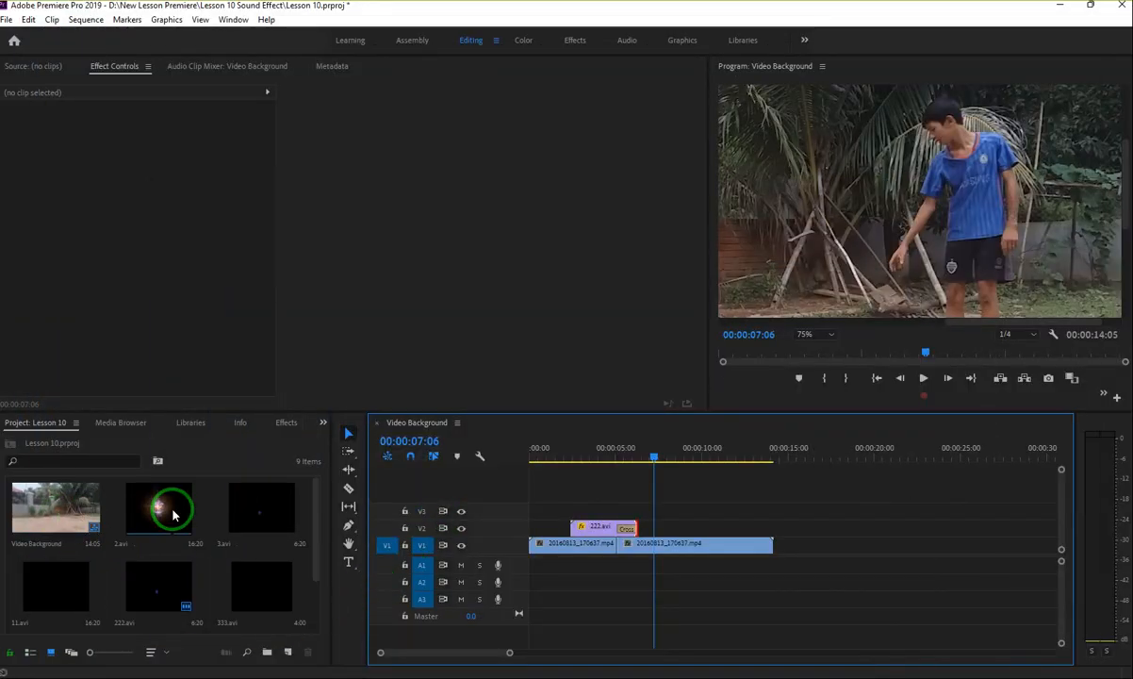
{"action": "left_click_drag", "start_coordinate": [158, 513], "coordinate": [639, 512]}
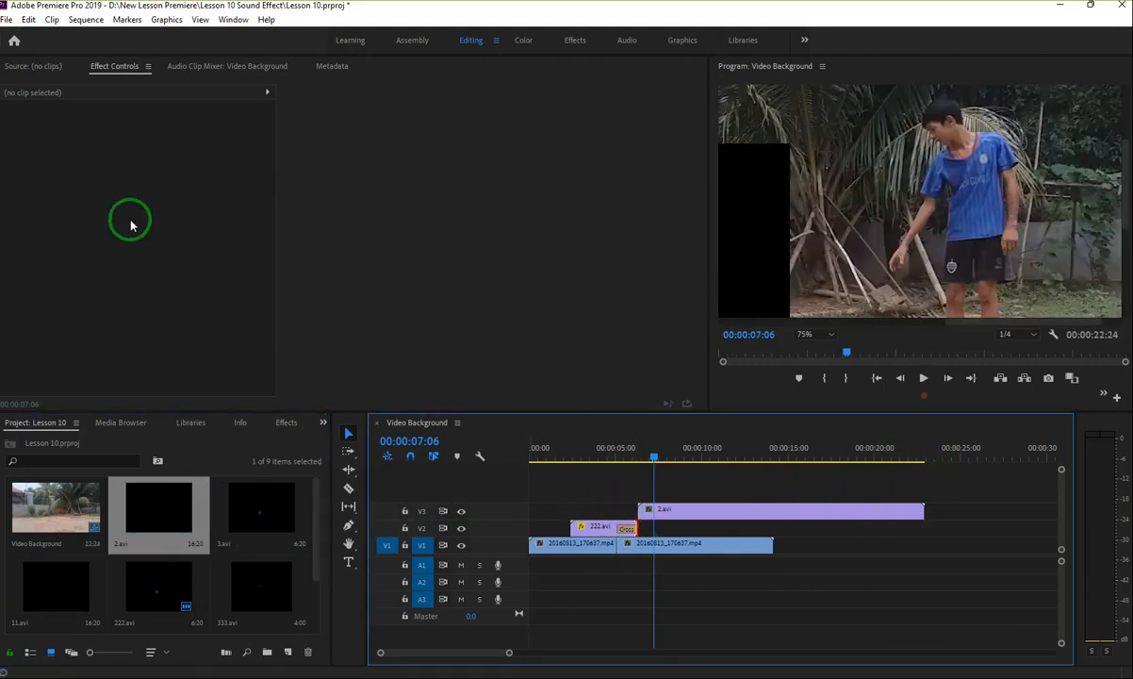
{"action": "left_click", "coordinate": [667, 509]}
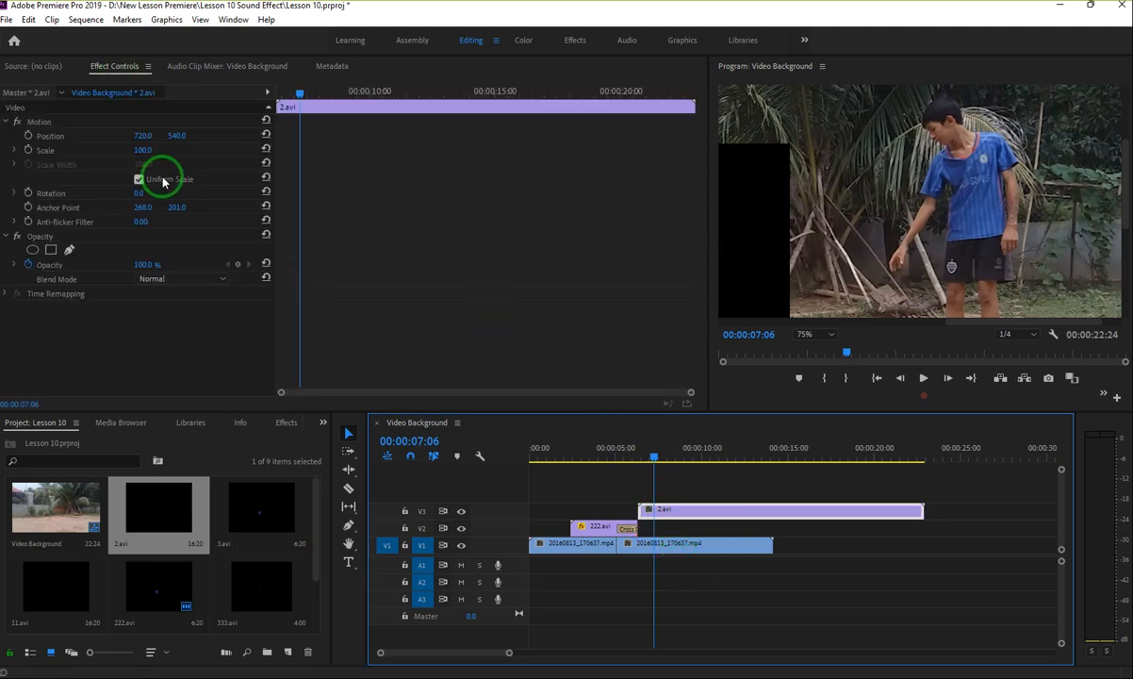
{"action": "left_click_drag", "start_coordinate": [144, 151], "coordinate": [278, 137]}
{"action": "left_click_drag", "start_coordinate": [136, 139], "coordinate": [385, 127]}
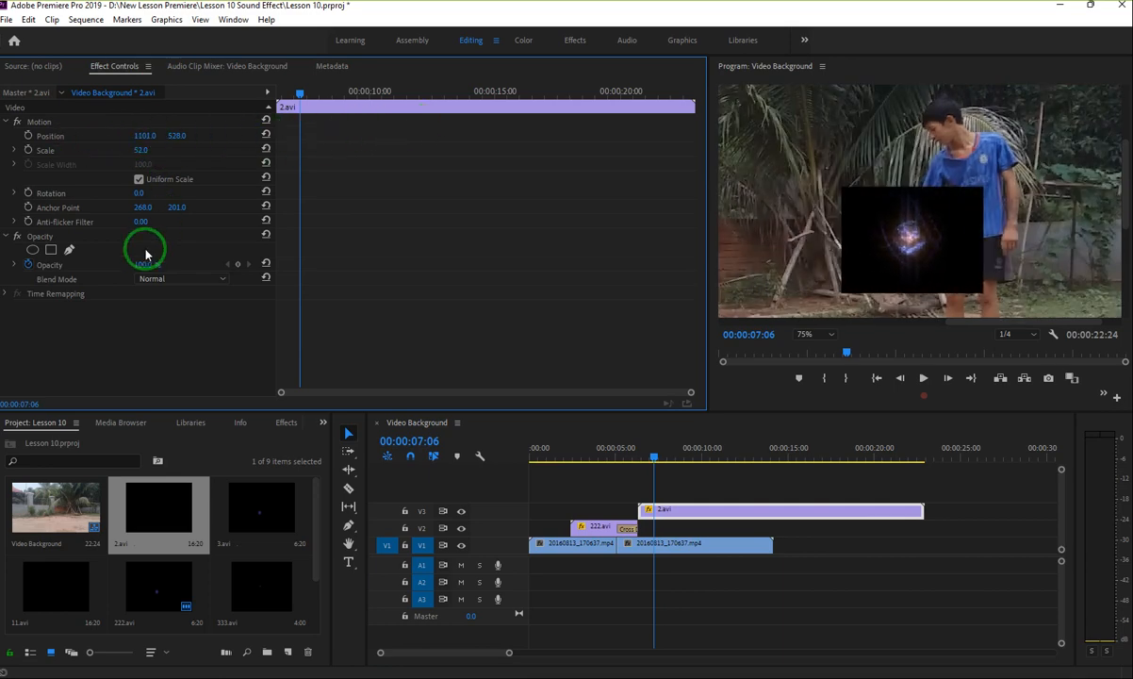
{"action": "left_click", "coordinate": [169, 280]}
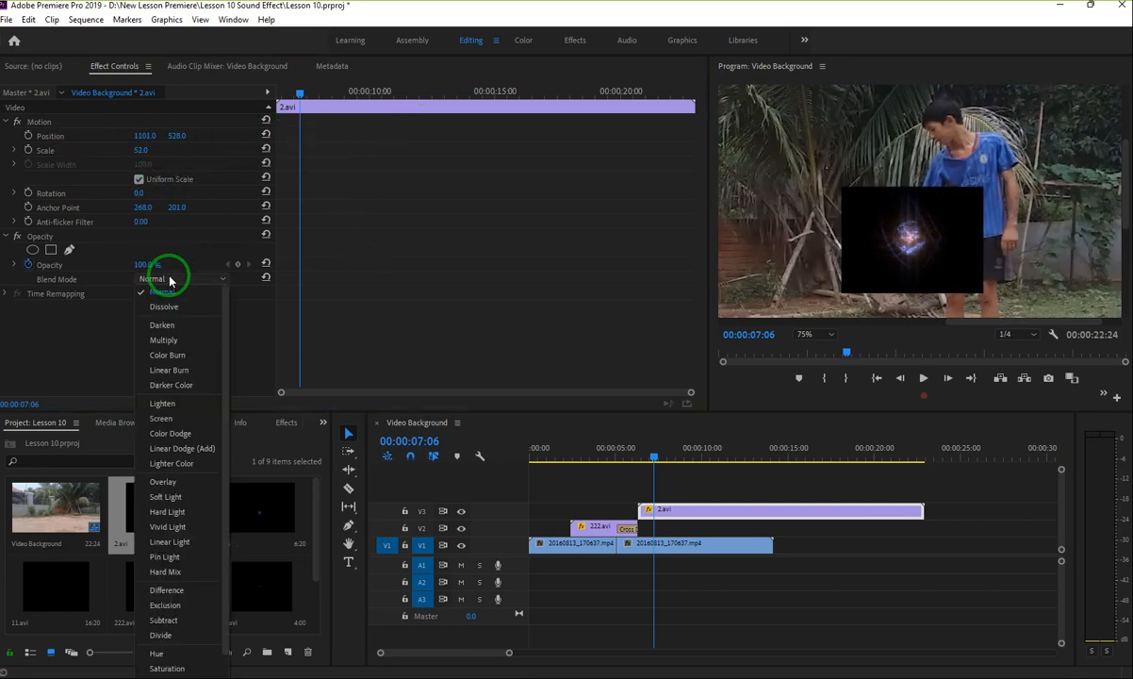
{"action": "left_click", "coordinate": [166, 424]}
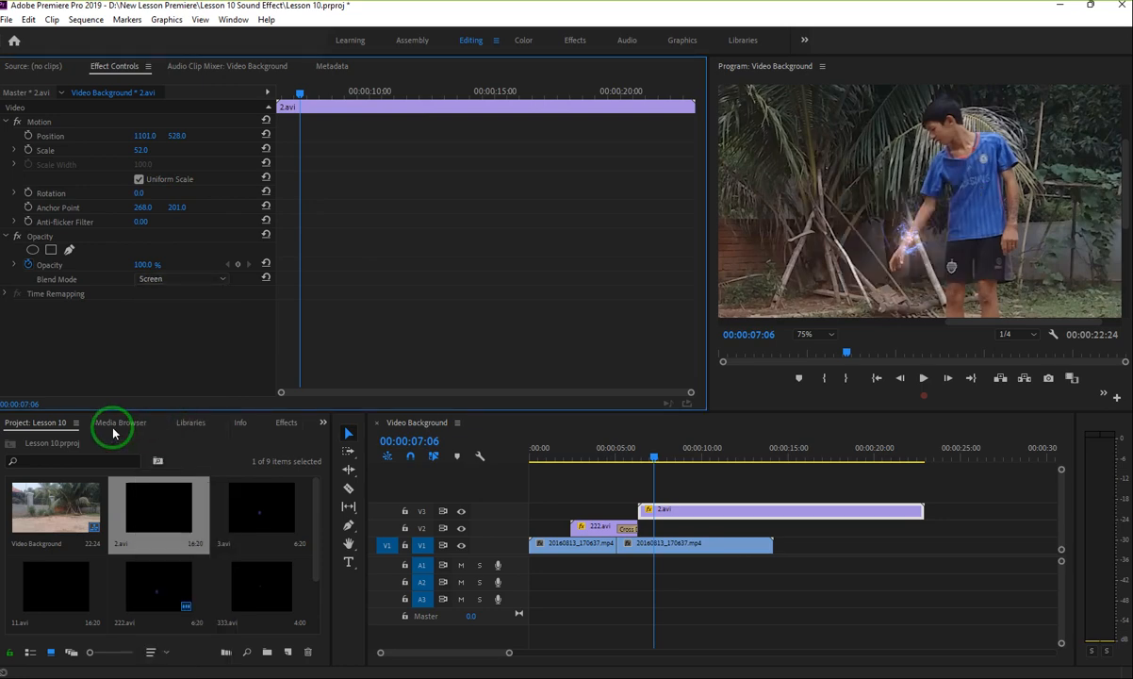
Step: Reposition the 2.avi light near the man's hand by setting its position to 1105, 596, with the playhead at 00:00:07:04
{"action": "left_click_drag", "start_coordinate": [177, 135], "coordinate": [133, 138]}
{"action": "mouse_move", "coordinate": [648, 471]}
{"action": "left_mouse_down"}
{"action": "mouse_move", "coordinate": [653, 456]}
{"action": "mouse_move", "coordinate": [633, 458]}
{"action": "mouse_move", "coordinate": [652, 458]}
{"action": "left_mouse_up"}
{"action": "left_click", "coordinate": [1007, 274]}
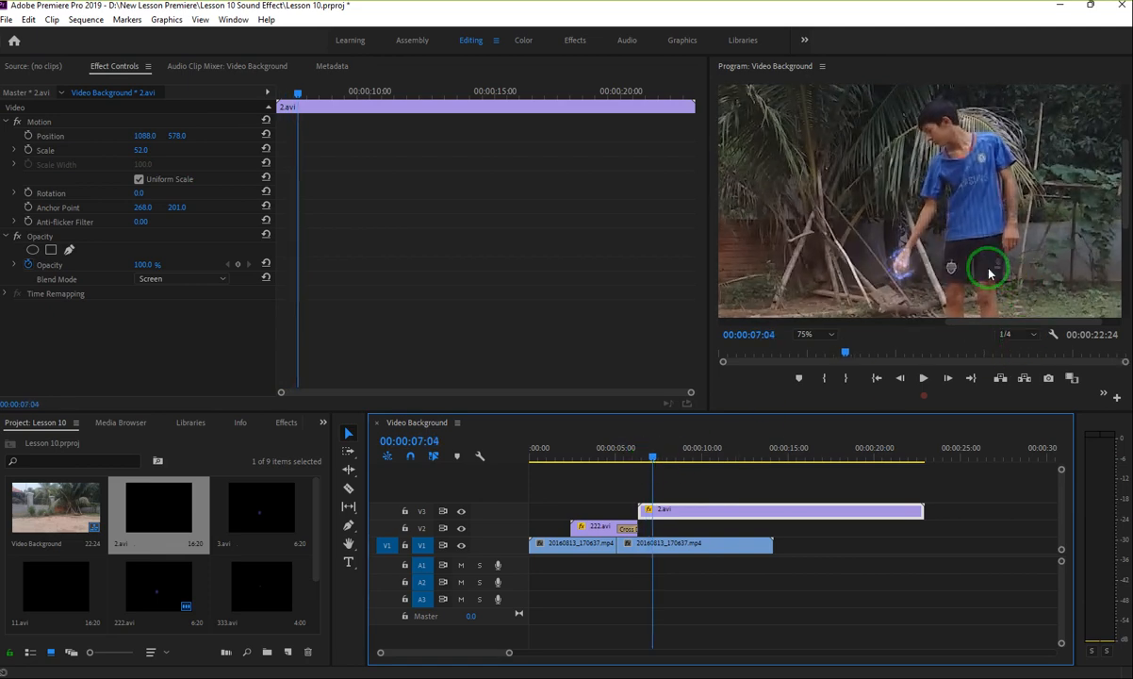
{"action": "mouse_move", "coordinate": [172, 139]}
{"action": "left_mouse_down"}
{"action": "mouse_move", "coordinate": [194, 139]}
{"action": "mouse_move", "coordinate": [156, 130]}
{"action": "left_mouse_up"}
{"action": "left_click", "coordinate": [145, 138]}
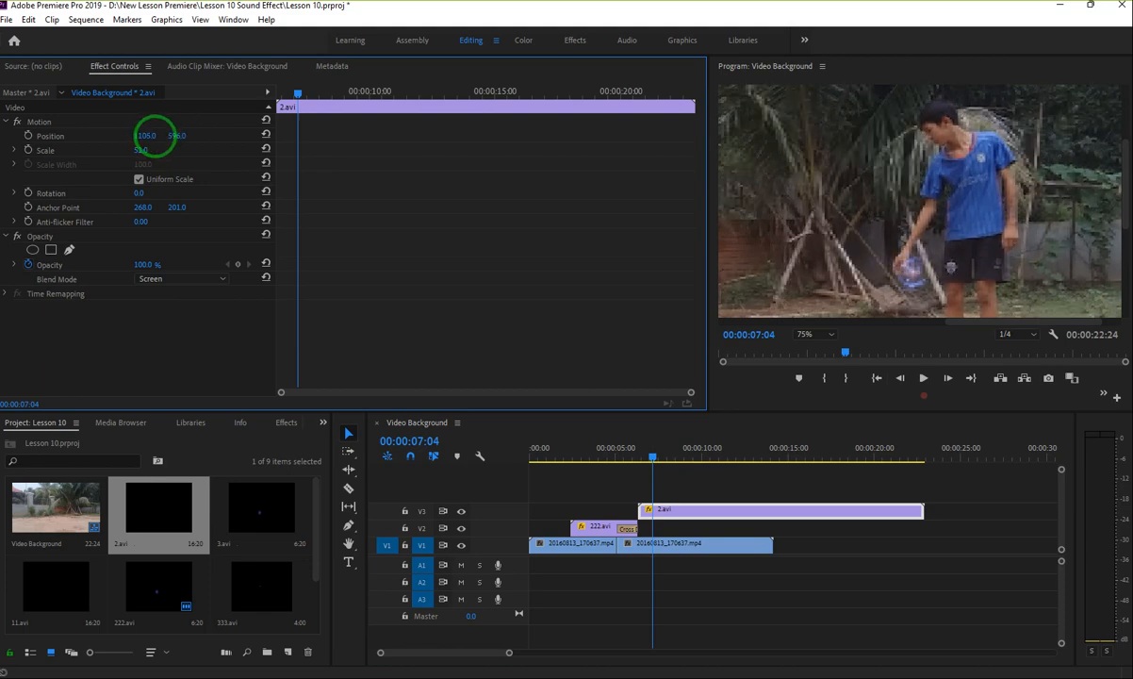
Step: Scrub through the hand movement and add a Position keyframe to the 2.avi clip at 00:00:06:18
{"action": "left_click", "coordinate": [640, 458]}
{"action": "mouse_move", "coordinate": [640, 459]}
{"action": "left_mouse_down"}
{"action": "mouse_move", "coordinate": [670, 459]}
{"action": "mouse_move", "coordinate": [645, 459]}
{"action": "mouse_move", "coordinate": [661, 462]}
{"action": "left_mouse_up"}
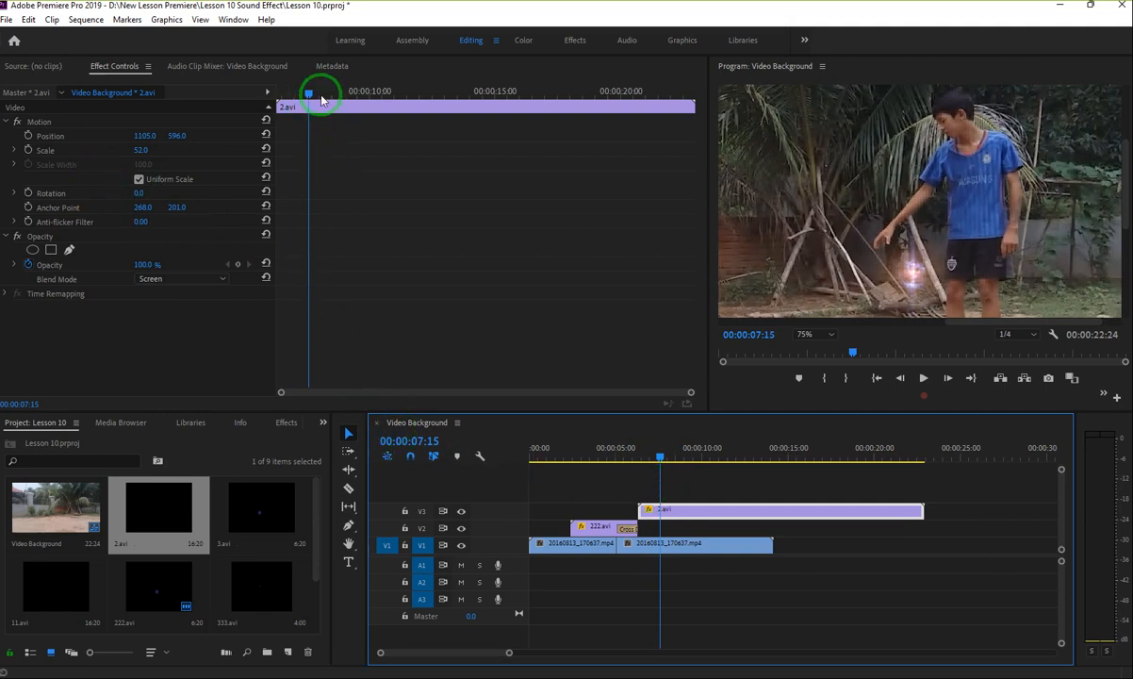
{"action": "left_click_drag", "start_coordinate": [314, 98], "coordinate": [291, 106]}
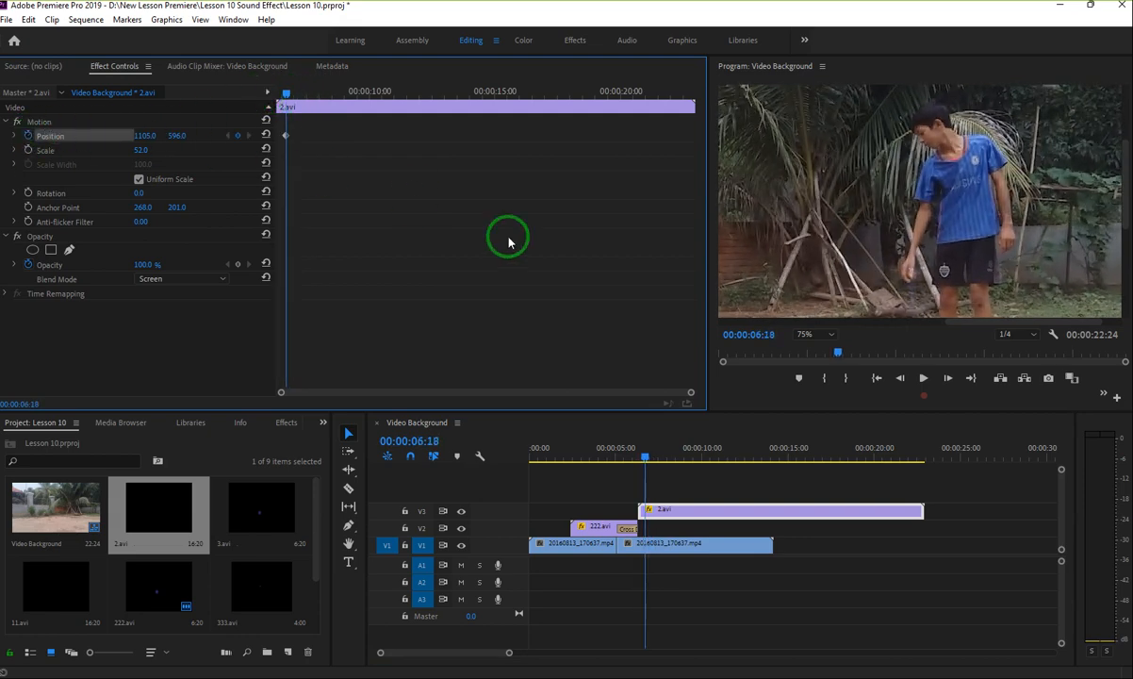
Step: Keyframe the 2.avi light onto the man's hand at 00:00:07:20, with position 1065, 530.7
{"action": "left_click_drag", "start_coordinate": [286, 97], "coordinate": [314, 97]}
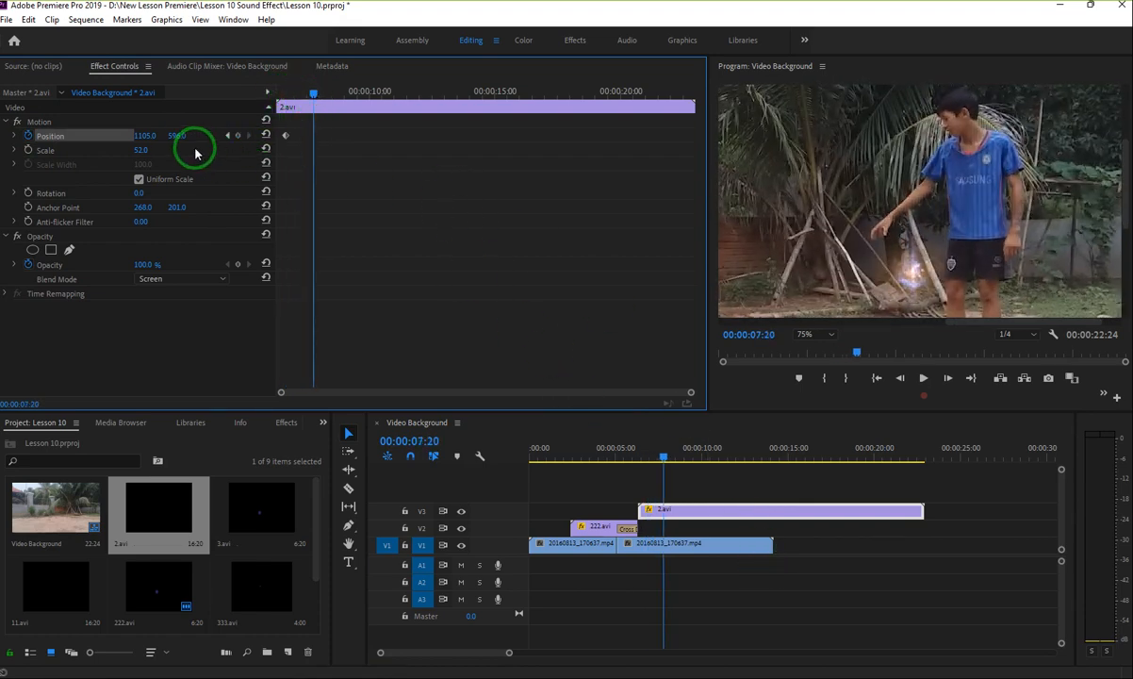
{"action": "left_click", "coordinate": [900, 276]}
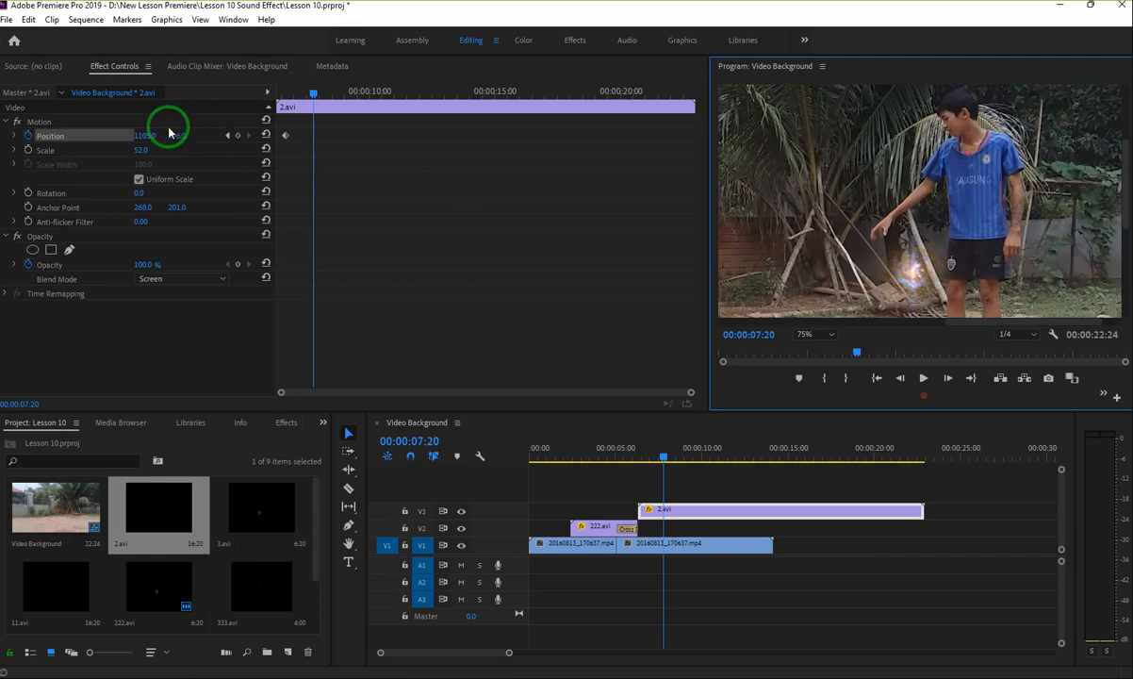
{"action": "left_click", "coordinate": [48, 127]}
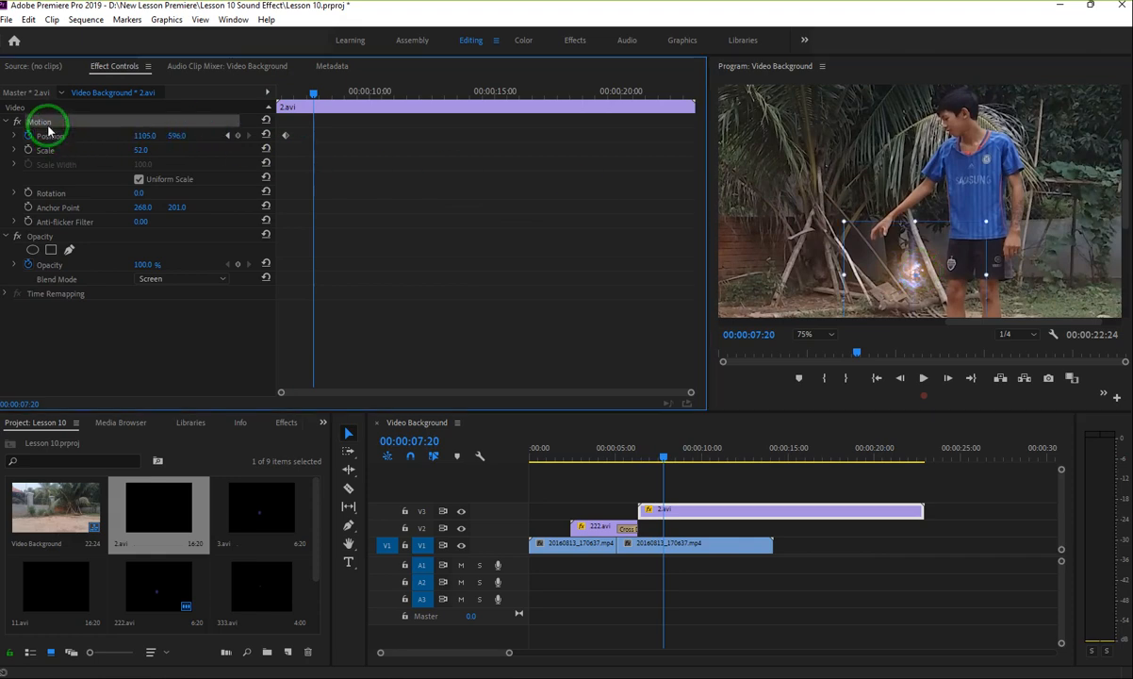
{"action": "left_click", "coordinate": [915, 275]}
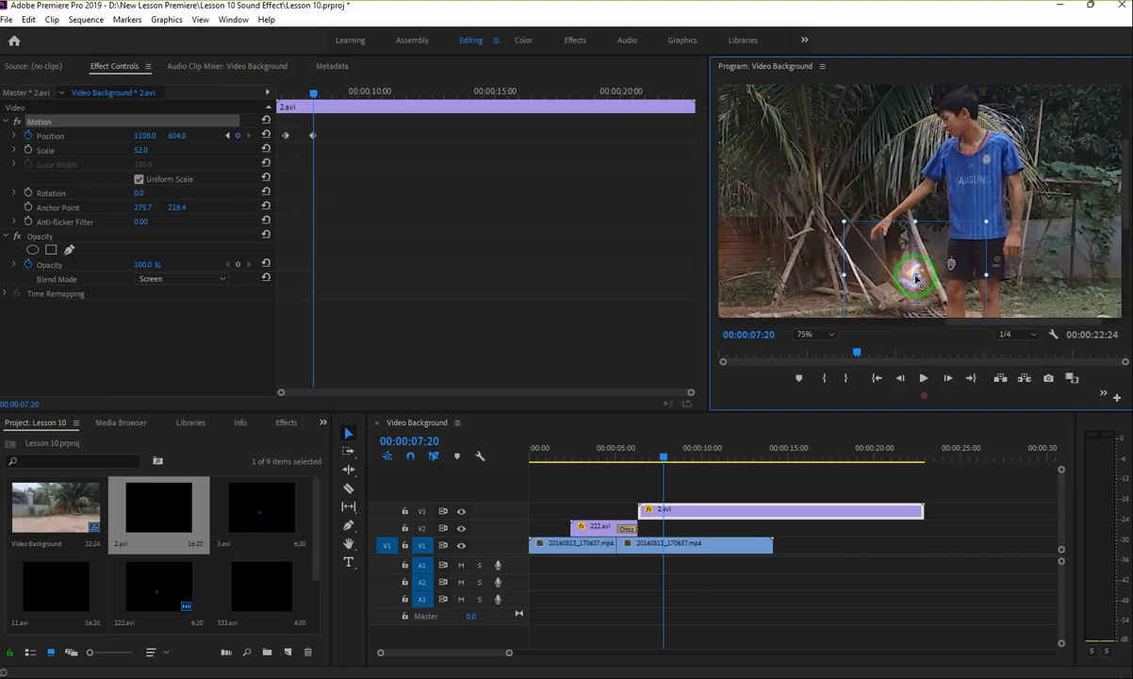
{"action": "left_click_drag", "start_coordinate": [923, 263], "coordinate": [892, 227]}
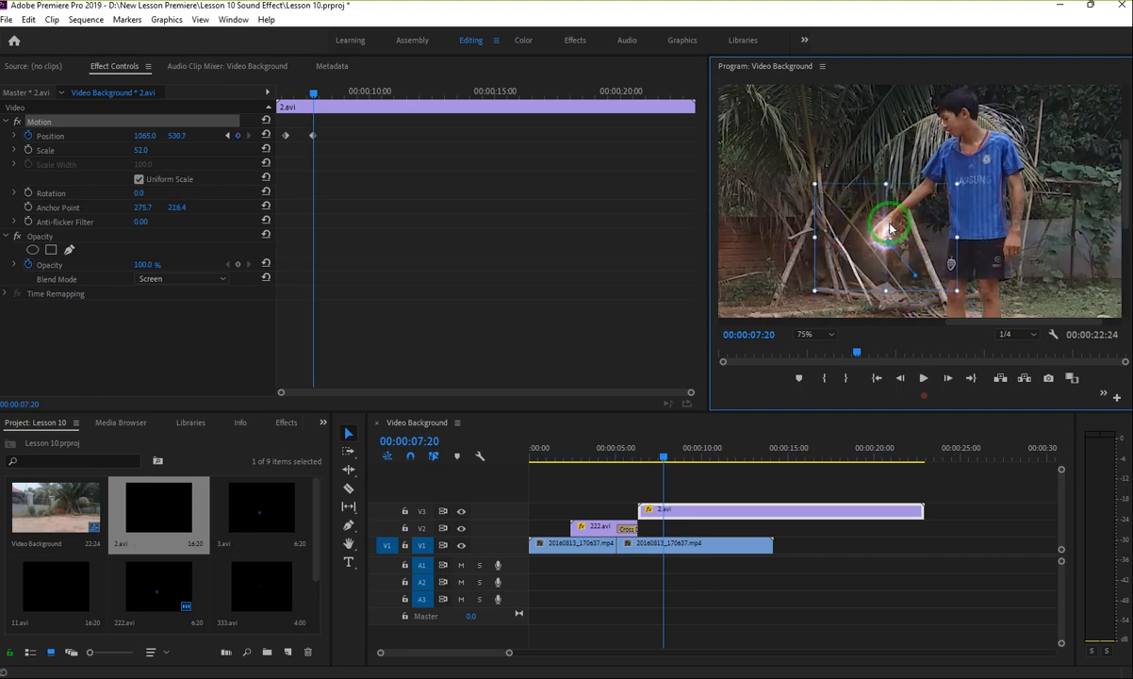
Step: Follow the rising hand with 2.avi Position keyframes at 00:00:08:09 (1061, 476) and 00:00:08:23 (1061, 414.7)
{"action": "left_click_drag", "start_coordinate": [315, 97], "coordinate": [327, 91]}
{"action": "left_click_drag", "start_coordinate": [878, 232], "coordinate": [876, 204]}
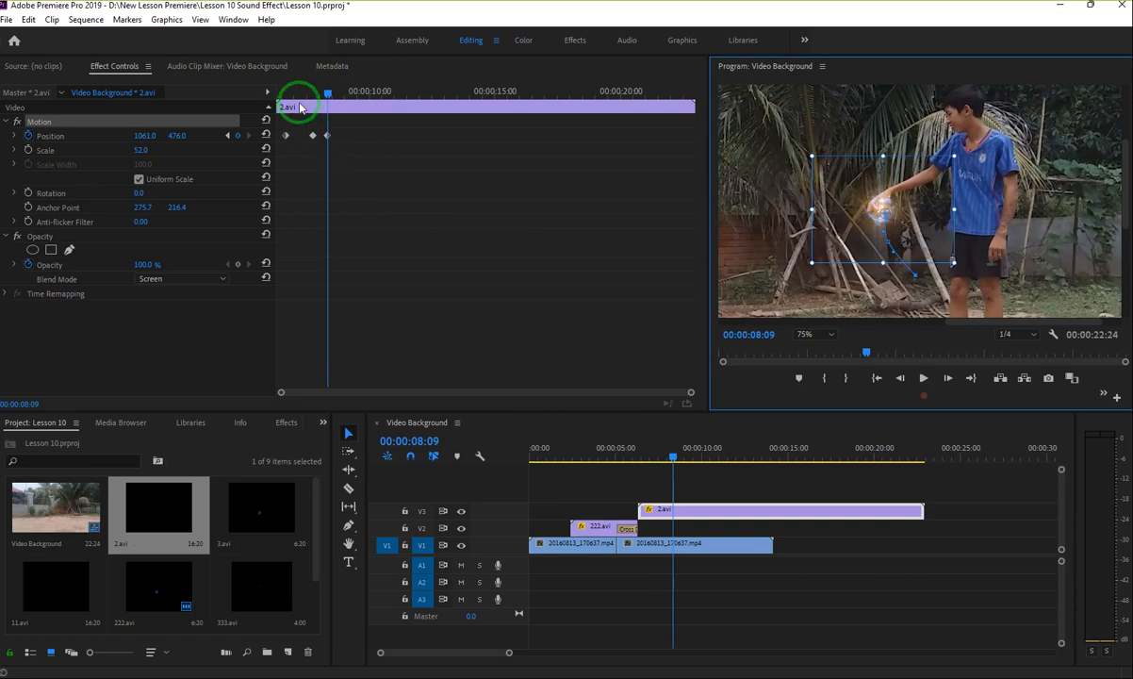
{"action": "left_click_drag", "start_coordinate": [333, 98], "coordinate": [342, 98]}
{"action": "left_click_drag", "start_coordinate": [876, 207], "coordinate": [875, 171]}
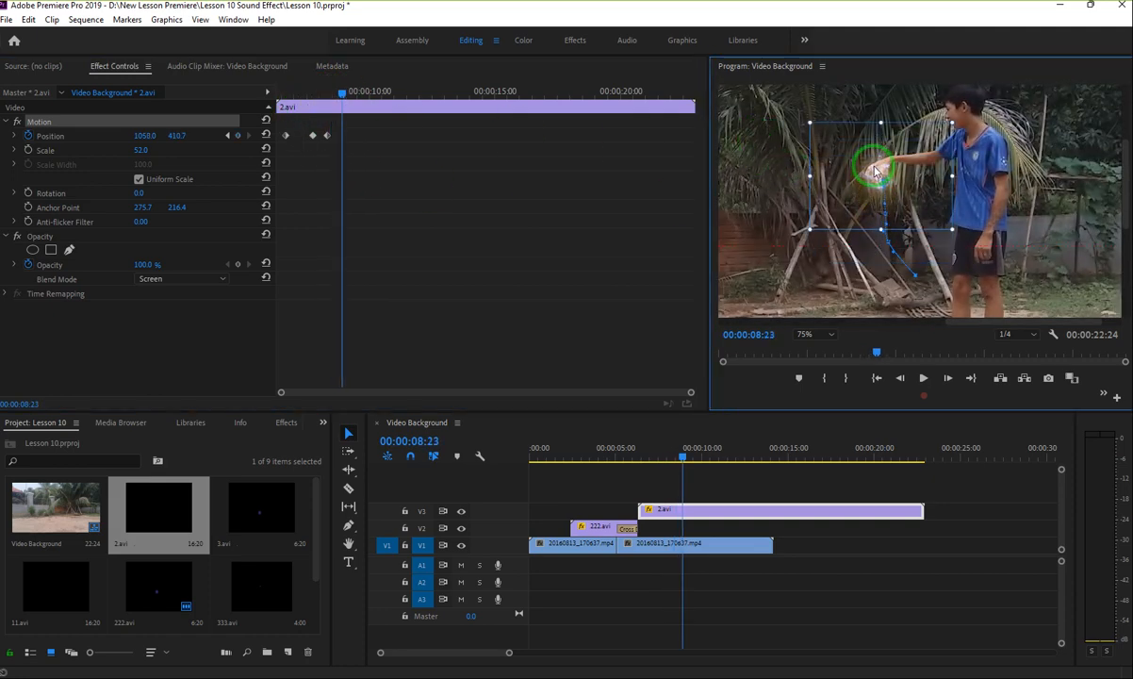
Step: Add 2.avi Position keyframes on the hand at 00:00:09:08 (1062, 392) and 00:00:09:15 (1073, 443.5)
{"action": "left_click_drag", "start_coordinate": [346, 102], "coordinate": [353, 97]}
{"action": "left_click", "coordinate": [809, 176]}
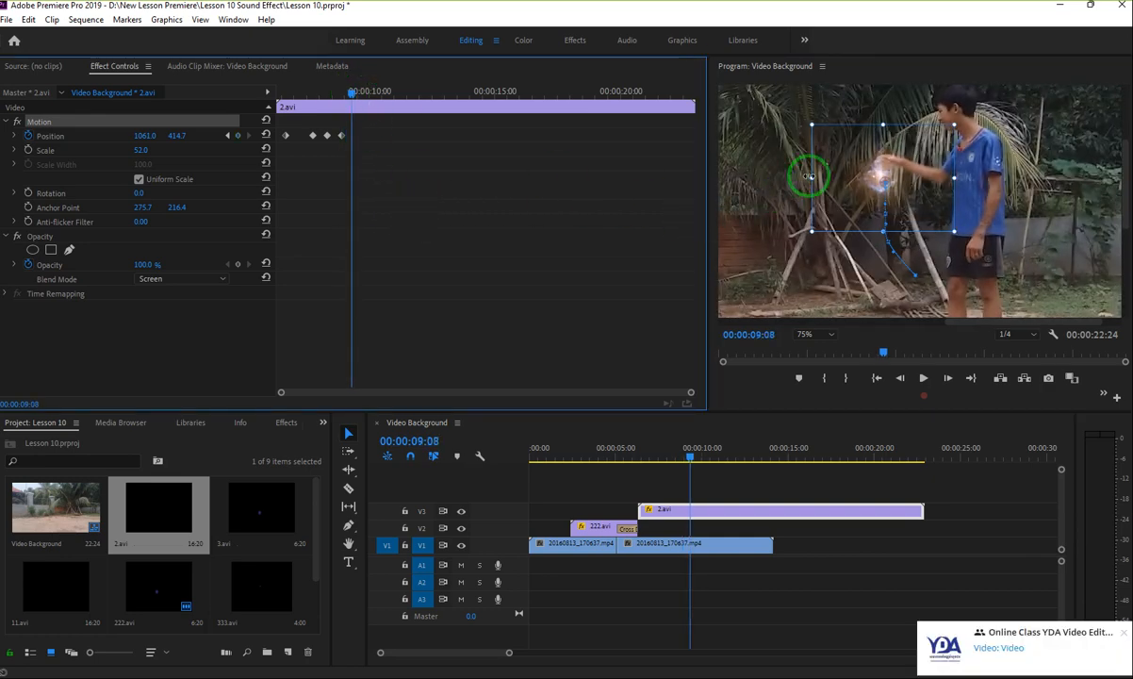
{"action": "left_click_drag", "start_coordinate": [876, 176], "coordinate": [877, 158]}
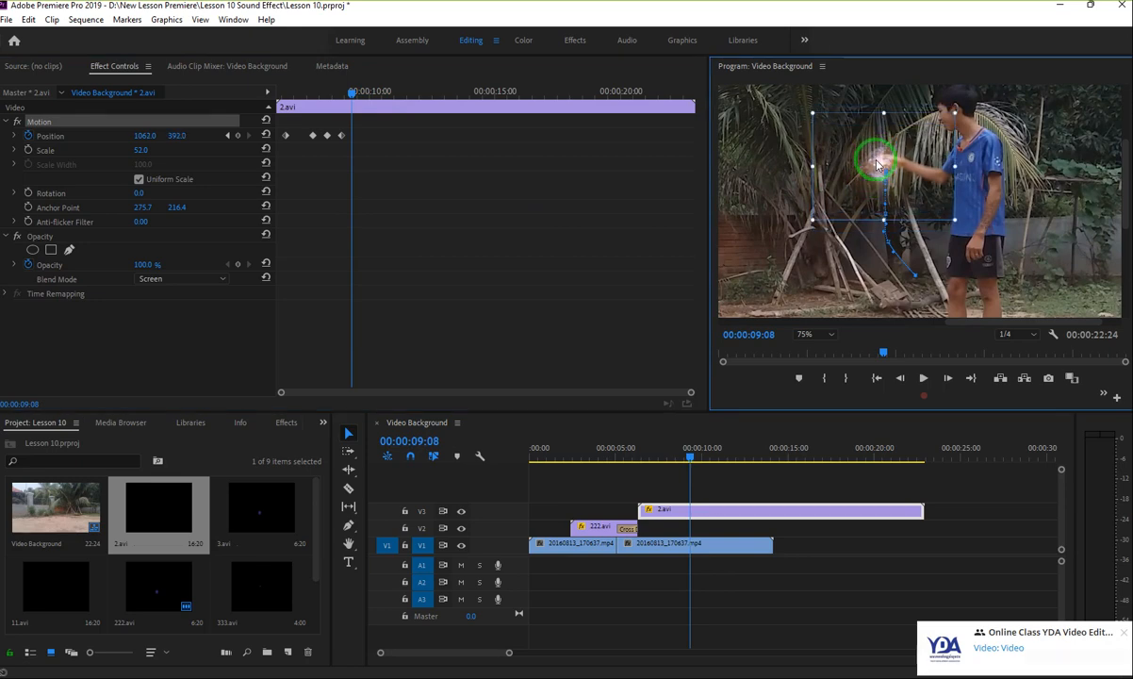
{"action": "left_click_drag", "start_coordinate": [351, 93], "coordinate": [359, 97]}
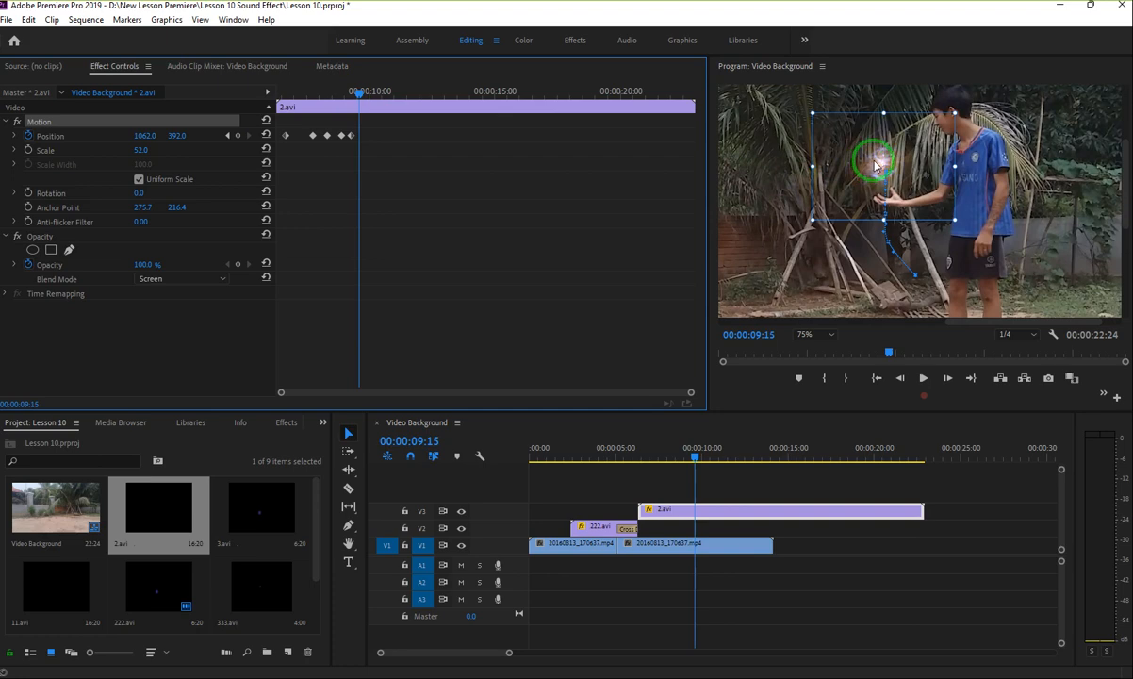
{"action": "left_click_drag", "start_coordinate": [877, 164], "coordinate": [878, 179]}
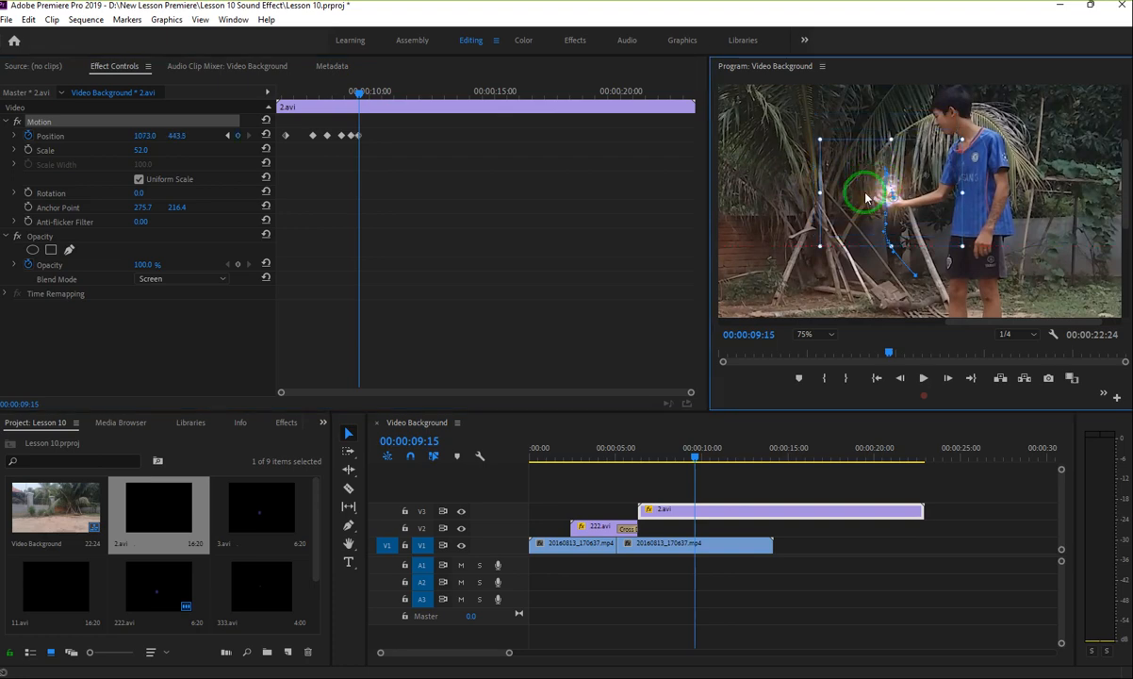
Step: Add 2.avi Position keyframes on the hand at 00:00:10:20 (1048, 395.5) and 00:00:11:09 (about 1079, 353)
{"action": "left_click_drag", "start_coordinate": [358, 94], "coordinate": [390, 114]}
{"action": "left_click", "coordinate": [693, 141]}
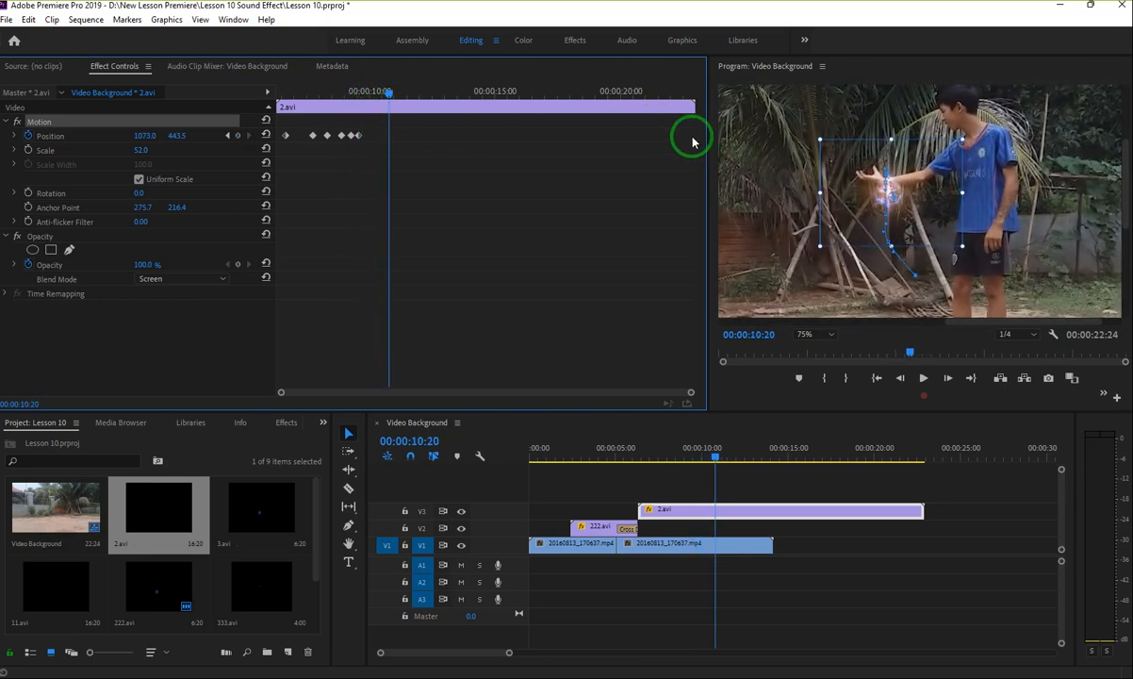
{"action": "left_click_drag", "start_coordinate": [880, 196], "coordinate": [860, 172]}
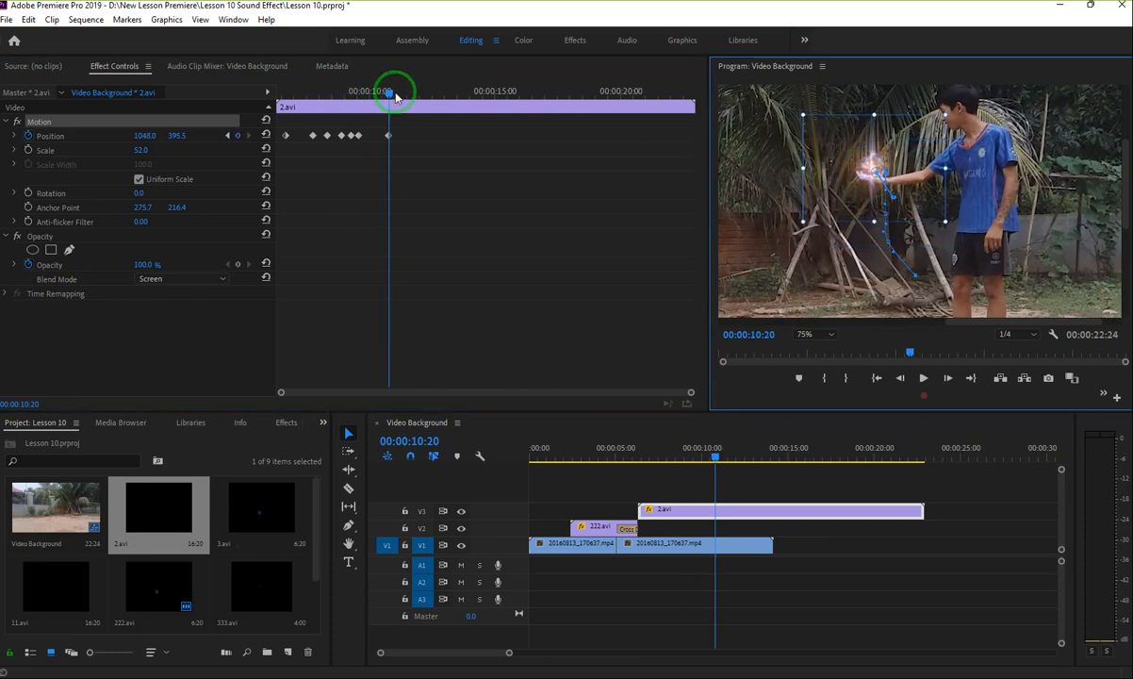
{"action": "mouse_move", "coordinate": [389, 95]}
{"action": "left_mouse_down"}
{"action": "mouse_move", "coordinate": [280, 99]}
{"action": "mouse_move", "coordinate": [404, 110]}
{"action": "left_mouse_up"}
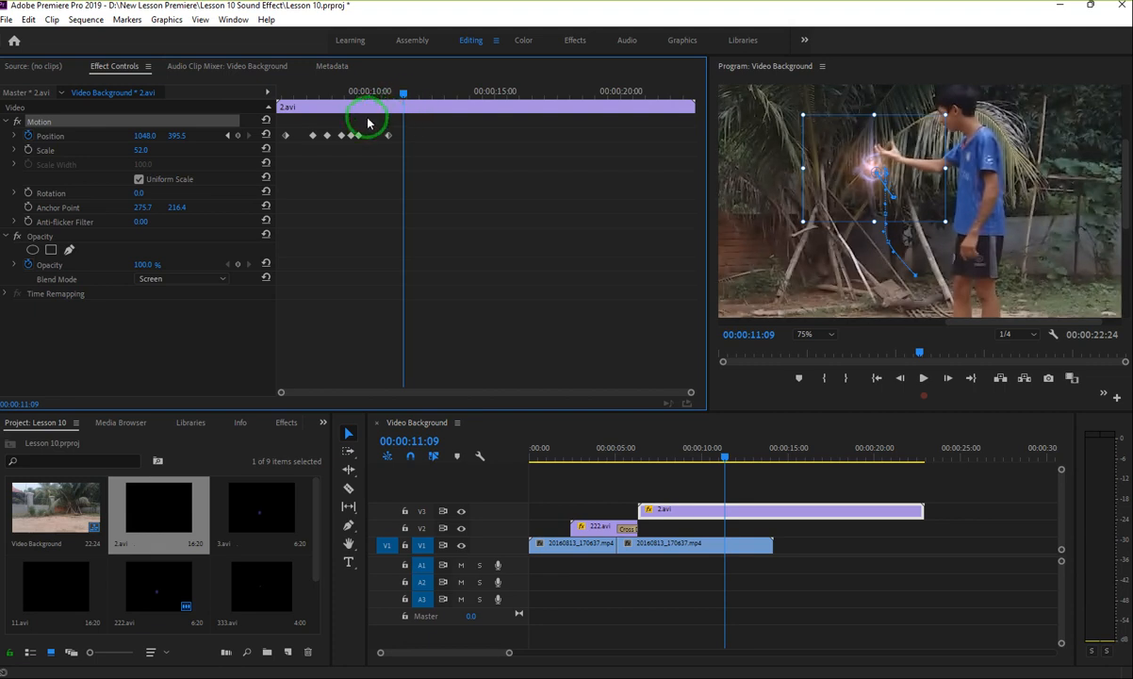
{"action": "left_click_drag", "start_coordinate": [892, 171], "coordinate": [869, 160]}
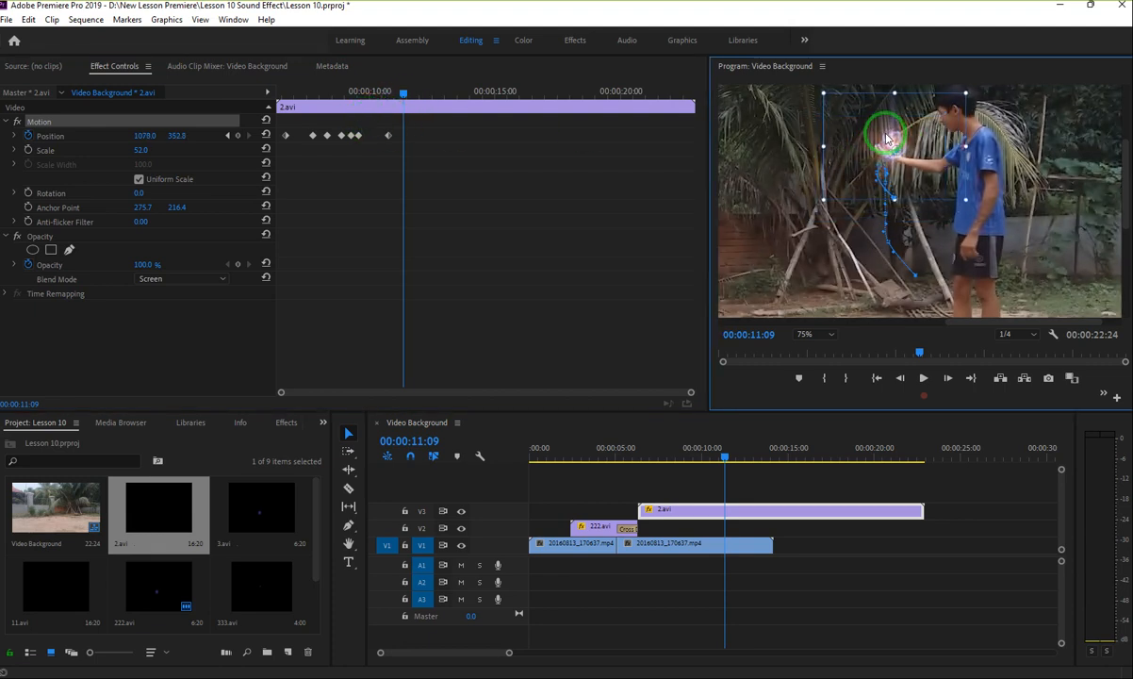
Step: Track the throwing motion with 2.avi Position keyframes at 00:00:11:17 (1124, 346.1) and 00:00:11:24 (1031, 364.8)
{"action": "left_click", "coordinate": [411, 94]}
{"action": "left_click_drag", "start_coordinate": [890, 129], "coordinate": [921, 137]}
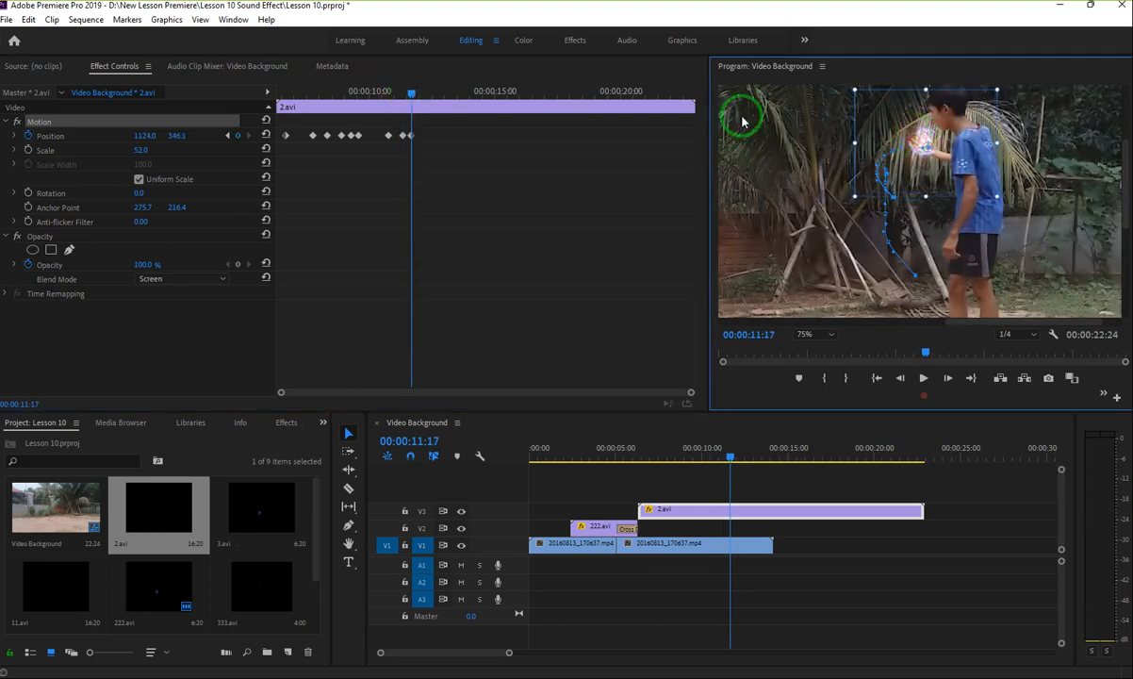
{"action": "left_click_drag", "start_coordinate": [411, 94], "coordinate": [419, 95]}
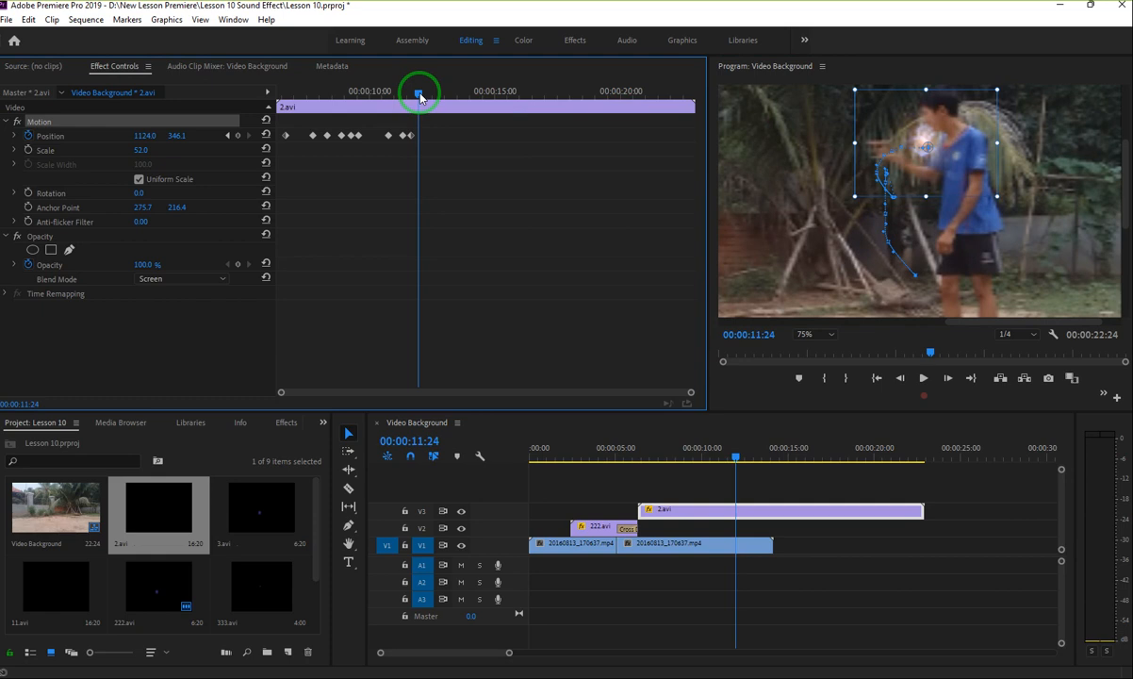
{"action": "left_click_drag", "start_coordinate": [931, 141], "coordinate": [861, 152]}
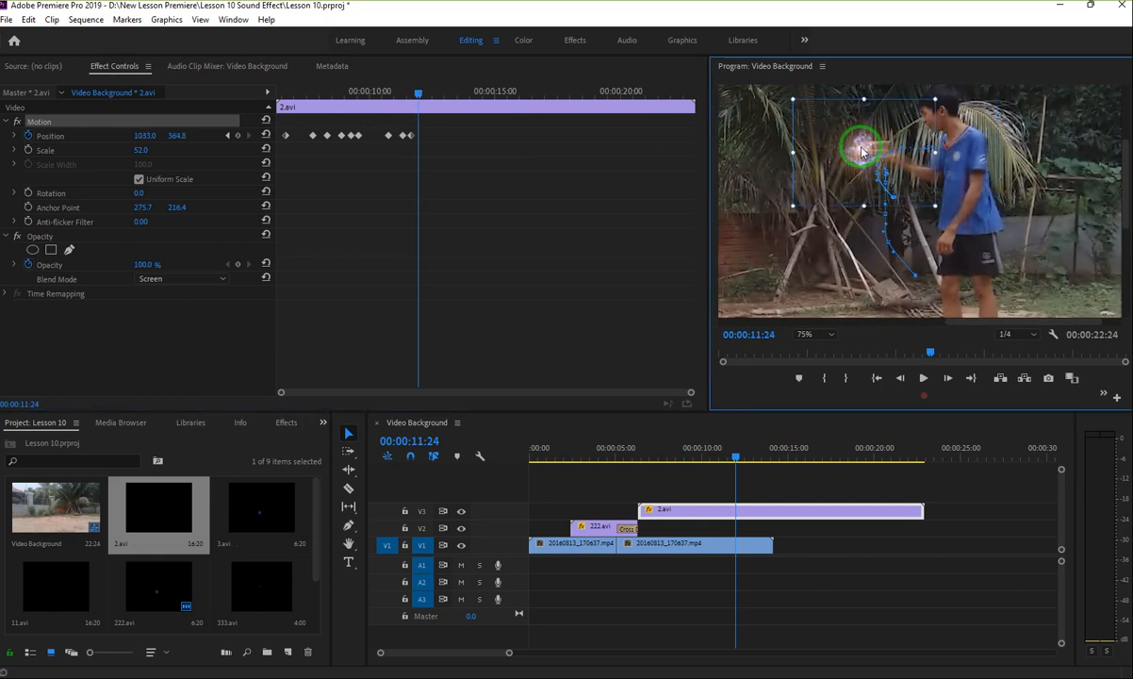
Step: Throw the 2.avi light onto the bush by the wall with a Position keyframe of 363, 582.1 at 00:00:12:12
{"action": "left_click", "coordinate": [743, 451]}
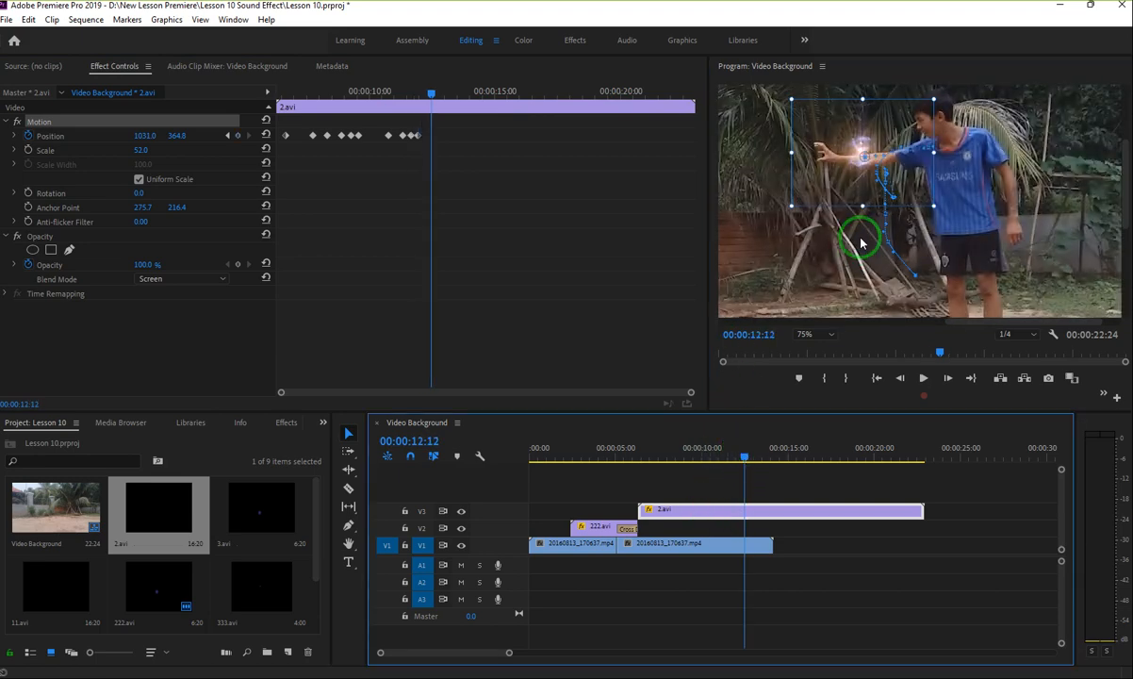
{"action": "left_click_drag", "start_coordinate": [858, 146], "coordinate": [748, 175]}
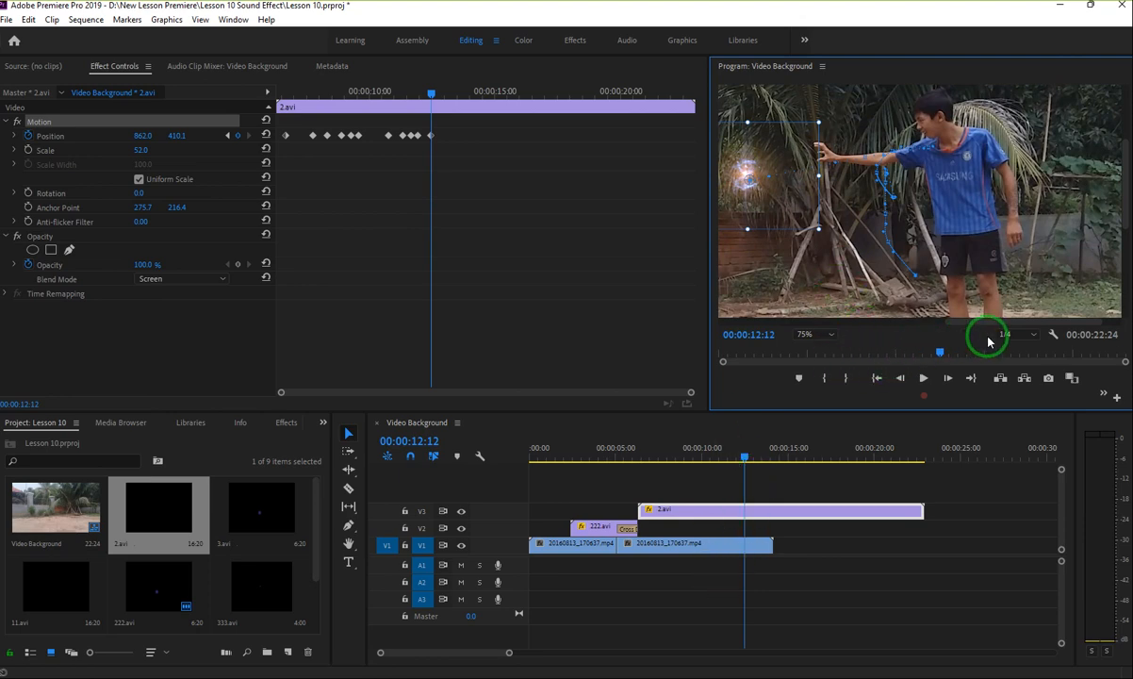
{"action": "left_click_drag", "start_coordinate": [986, 323], "coordinate": [855, 328]}
{"action": "left_click_drag", "start_coordinate": [1075, 170], "coordinate": [751, 295]}
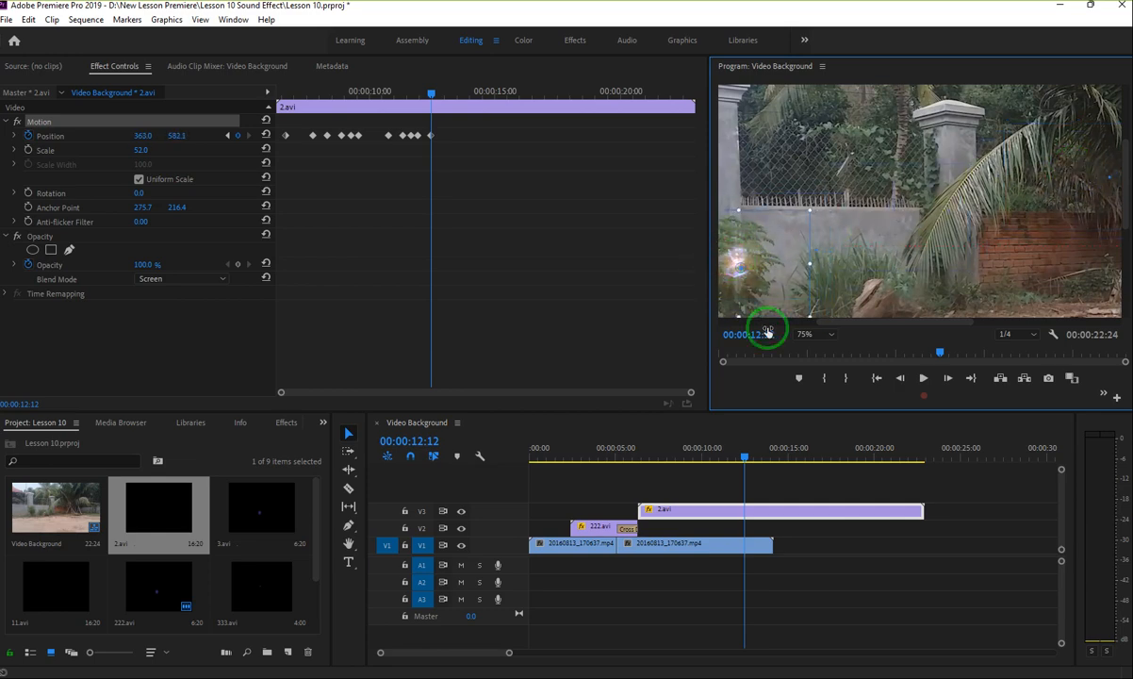
Step: Fit the whole frame in the program monitor and play the sequence to check the light's movement
{"action": "left_click", "coordinate": [822, 333]}
{"action": "left_click", "coordinate": [817, 366]}
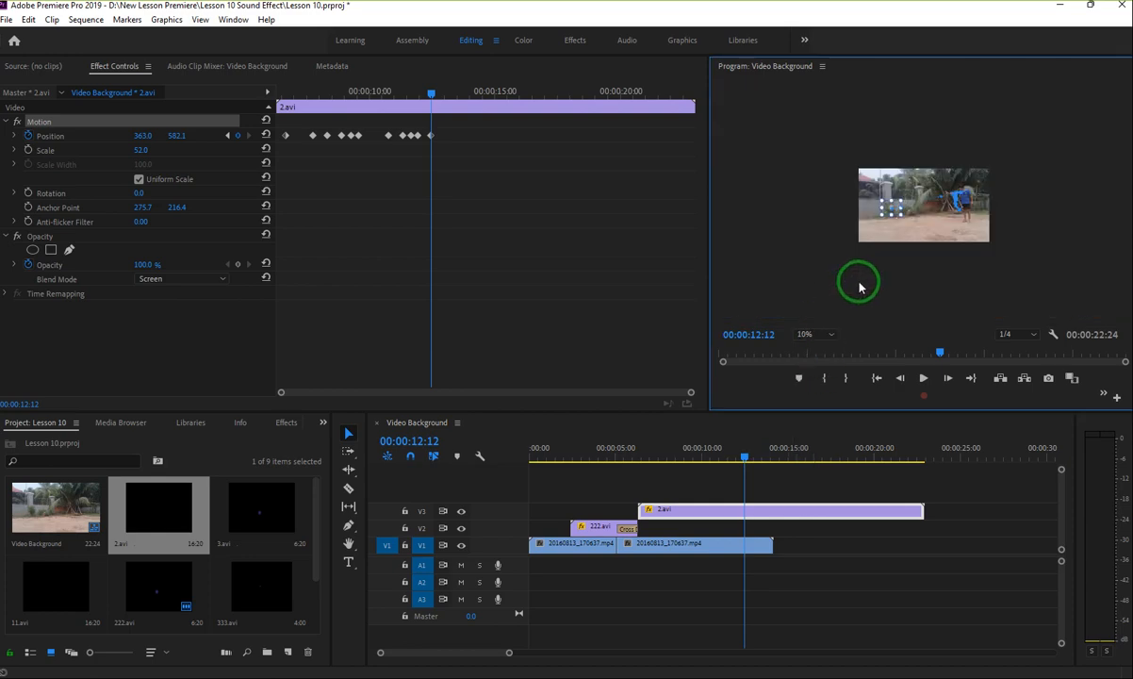
{"action": "left_click", "coordinate": [815, 335]}
{"action": "left_click", "coordinate": [825, 362]}
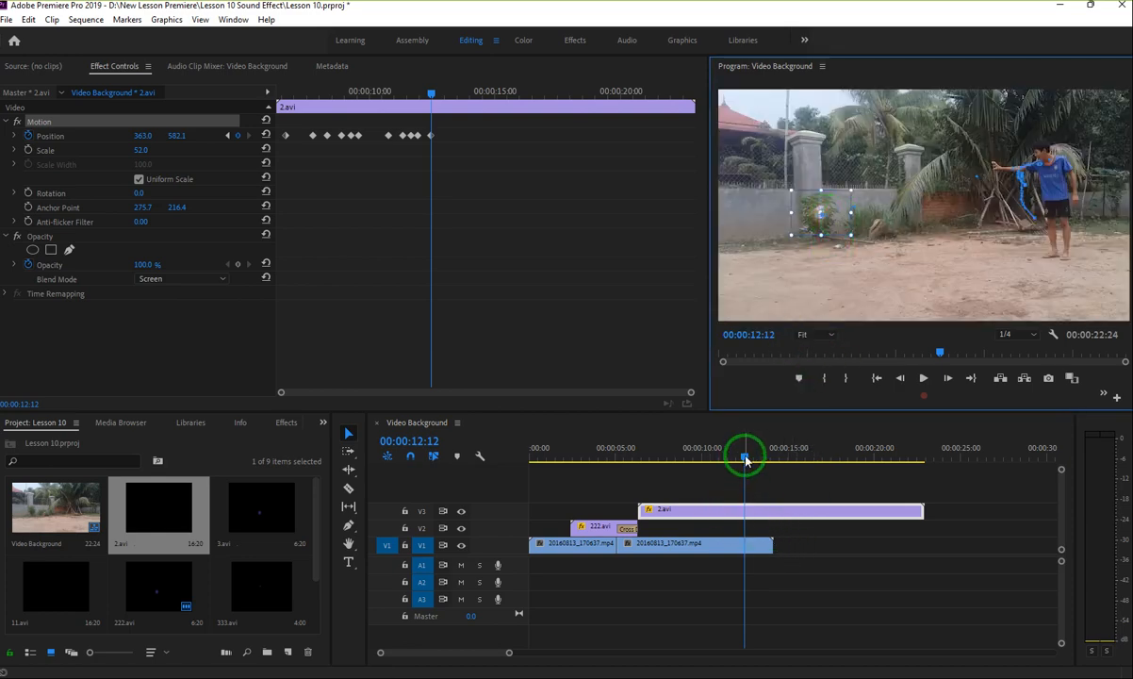
{"action": "left_click_drag", "start_coordinate": [745, 459], "coordinate": [575, 472]}
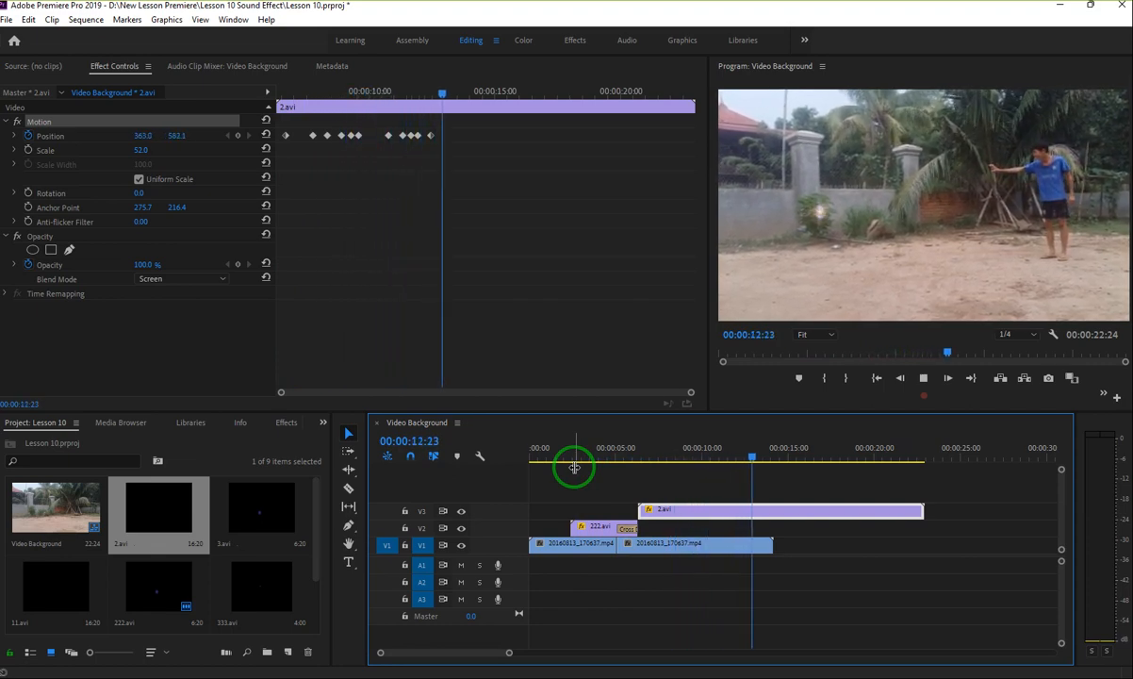
{"action": "key", "text": "space"}
Step: Place 333.avi on track V4 above 2.avi, starting shortly before 00:00:12:21
{"action": "mouse_move", "coordinate": [769, 460]}
{"action": "left_mouse_down"}
{"action": "mouse_move", "coordinate": [660, 462]}
{"action": "mouse_move", "coordinate": [750, 460]}
{"action": "left_mouse_up"}
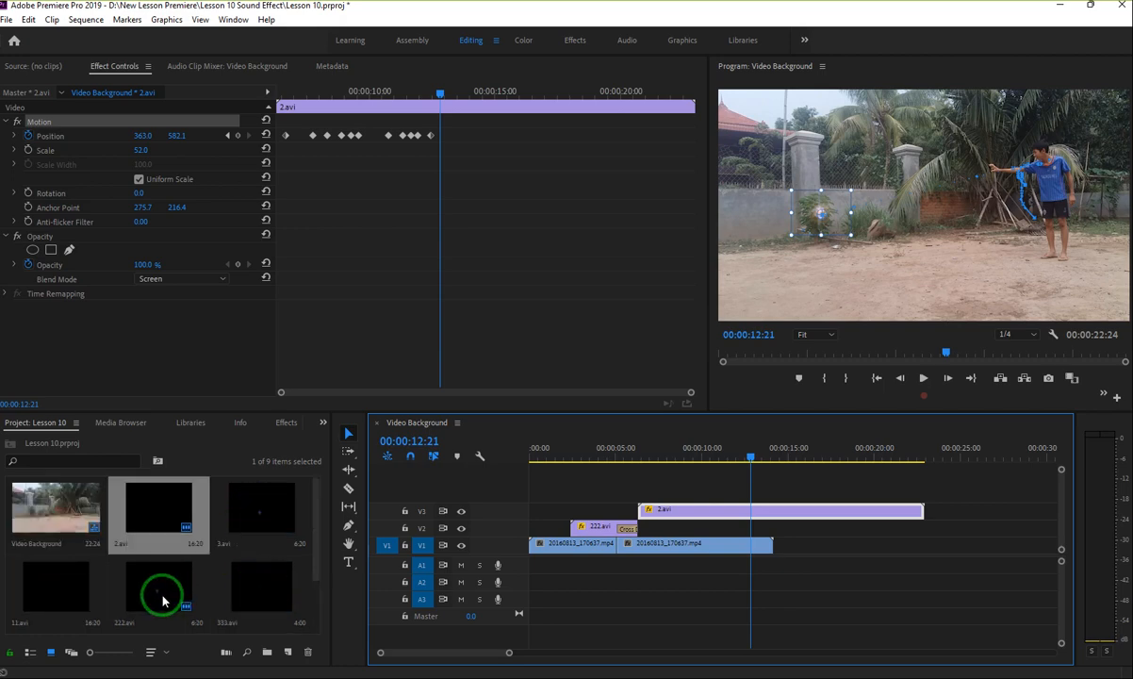
{"action": "left_click_drag", "start_coordinate": [255, 590], "coordinate": [740, 493]}
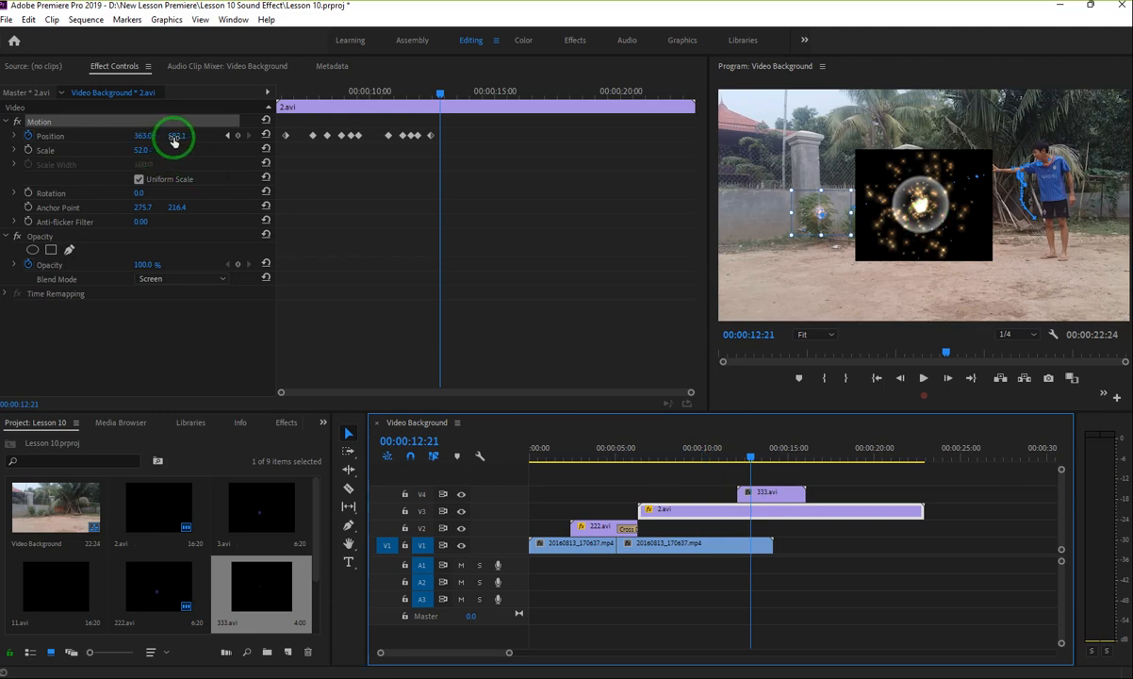
{"action": "left_click_drag", "start_coordinate": [173, 140], "coordinate": [208, 136]}
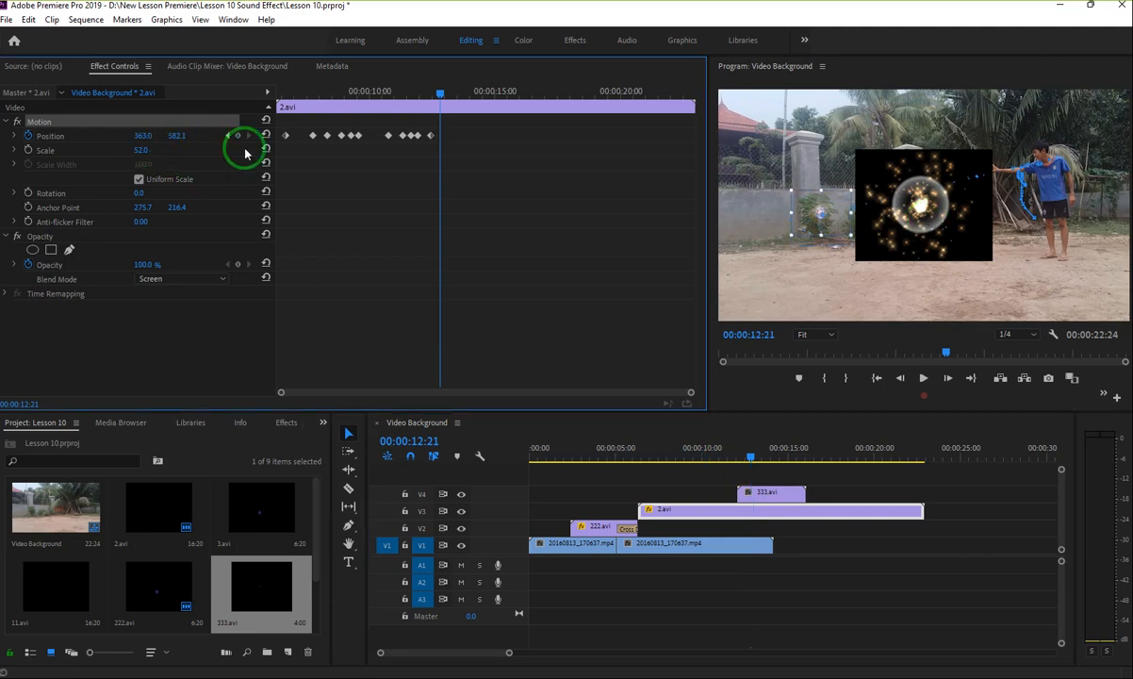
Step: Blend the 333.avi burst over the thrown light with blend mode Screen and position 363, 566, and scrub through it
{"action": "left_click", "coordinate": [766, 493]}
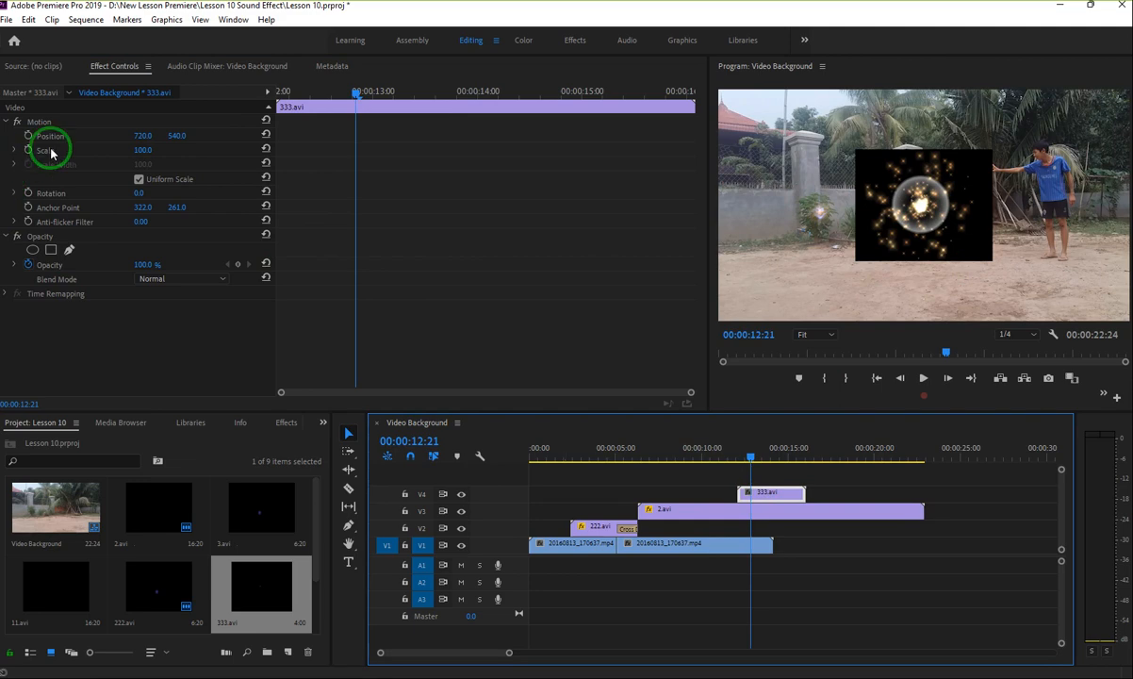
{"action": "left_click_drag", "start_coordinate": [153, 138], "coordinate": [48, 145]}
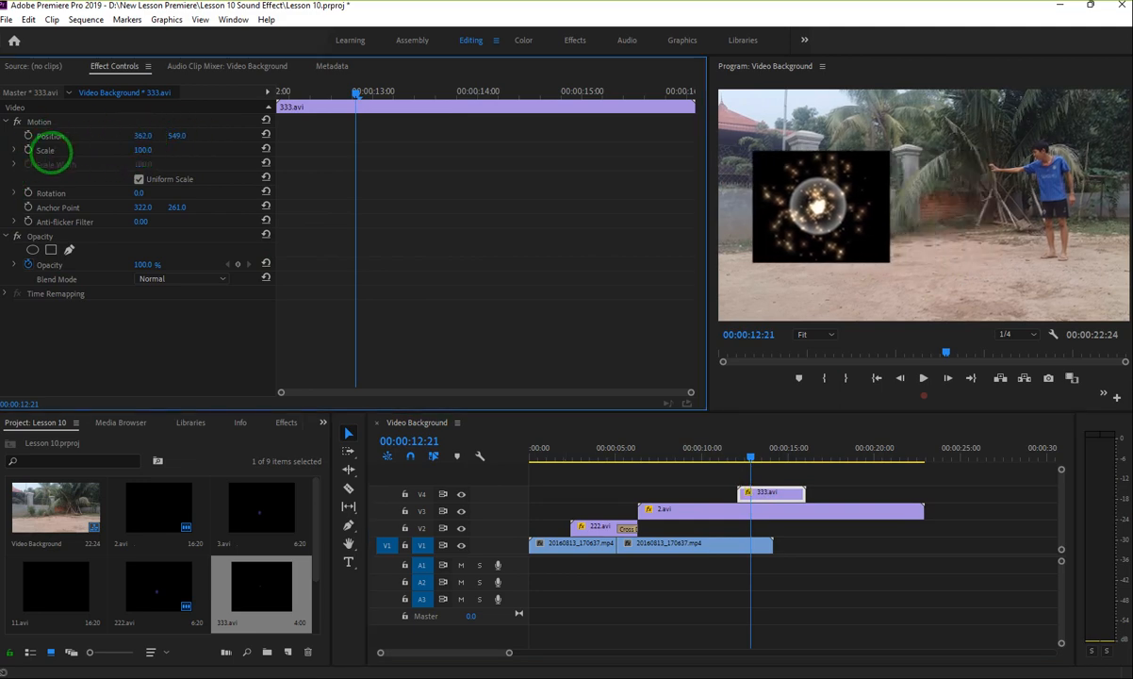
{"action": "left_click", "coordinate": [168, 288]}
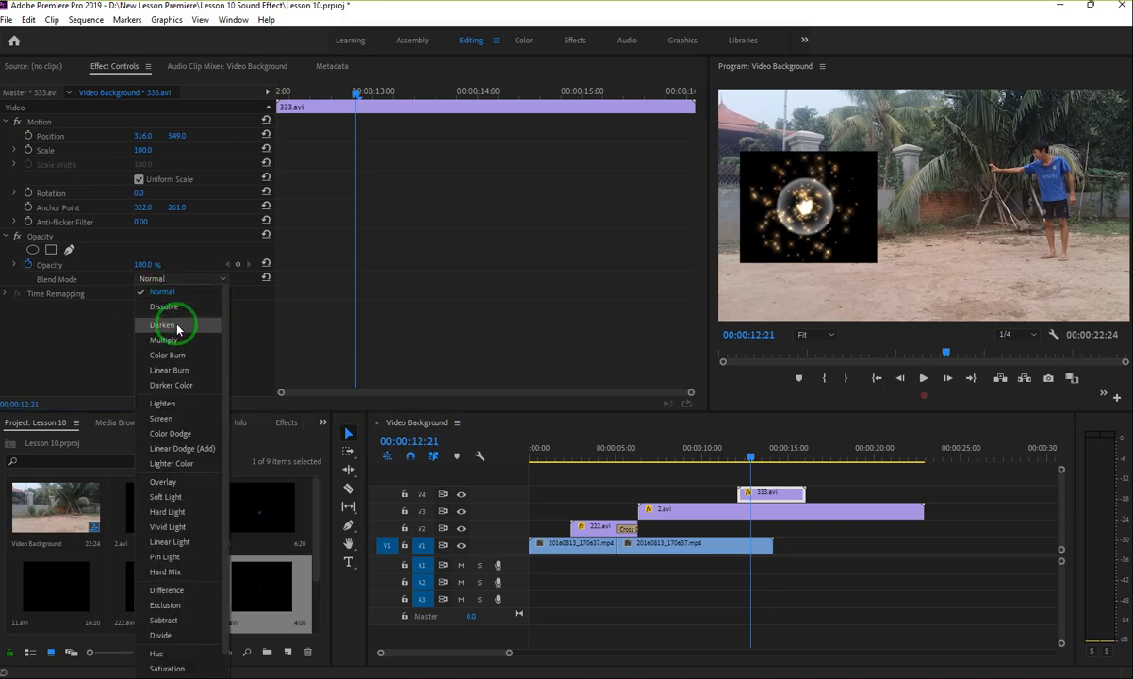
{"action": "left_click", "coordinate": [170, 422]}
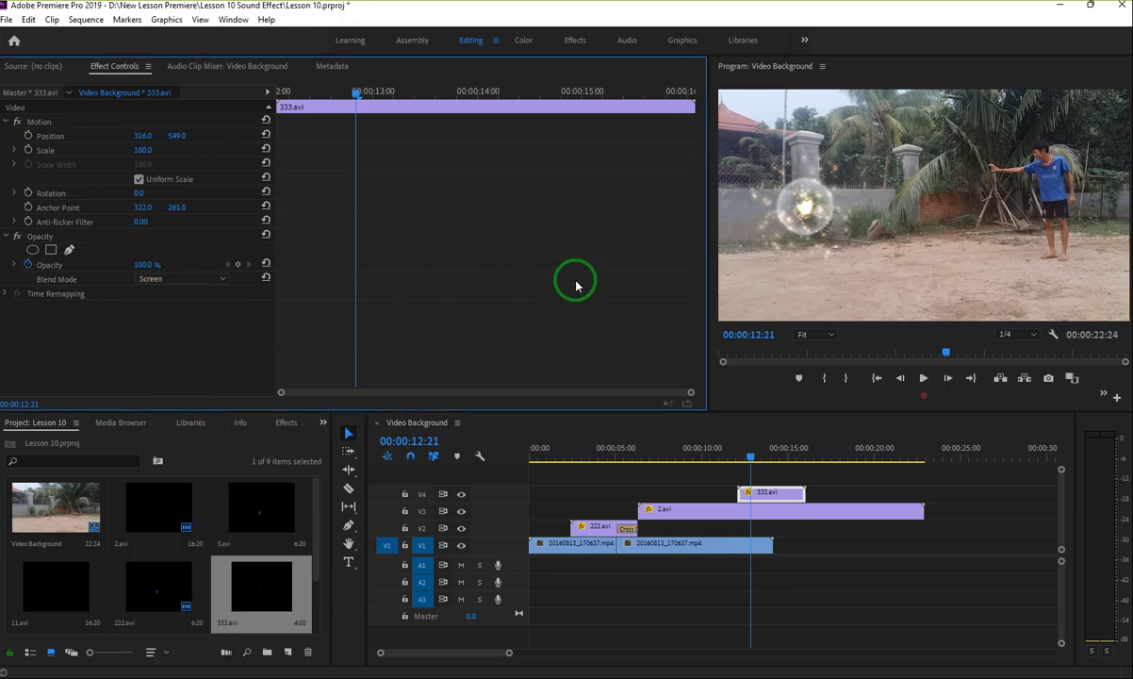
{"action": "left_click", "coordinate": [814, 214]}
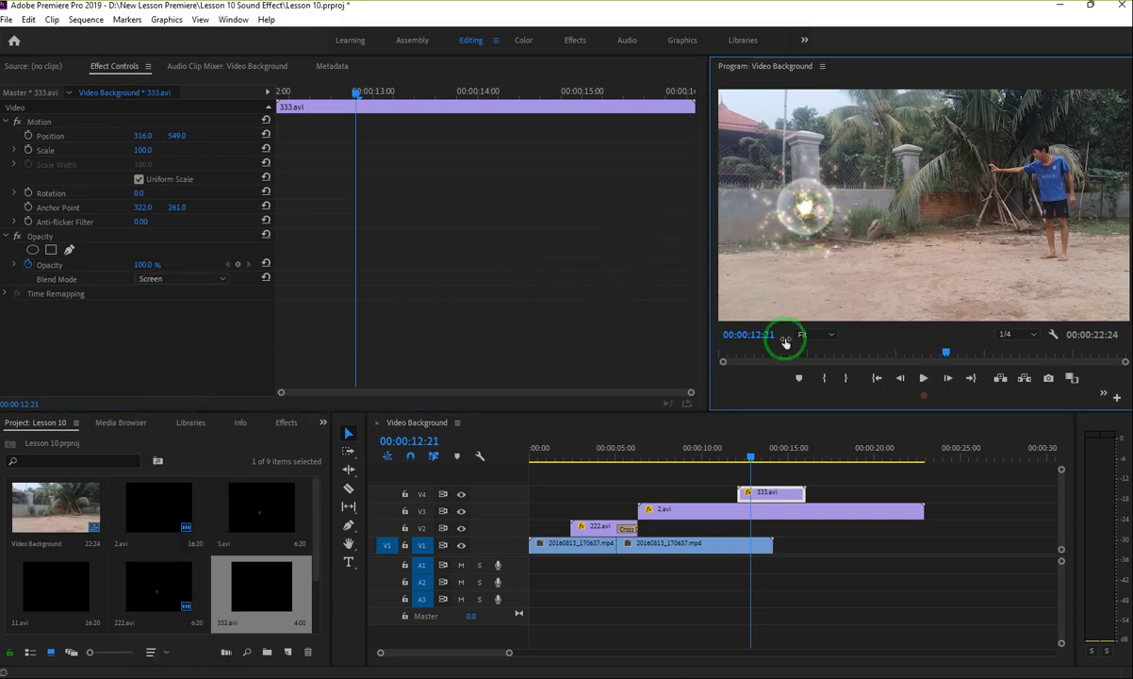
{"action": "mouse_move", "coordinate": [749, 457]}
{"action": "left_mouse_down"}
{"action": "mouse_move", "coordinate": [689, 456]}
{"action": "mouse_move", "coordinate": [759, 459]}
{"action": "mouse_move", "coordinate": [698, 456]}
{"action": "mouse_move", "coordinate": [748, 456]}
{"action": "left_mouse_up"}
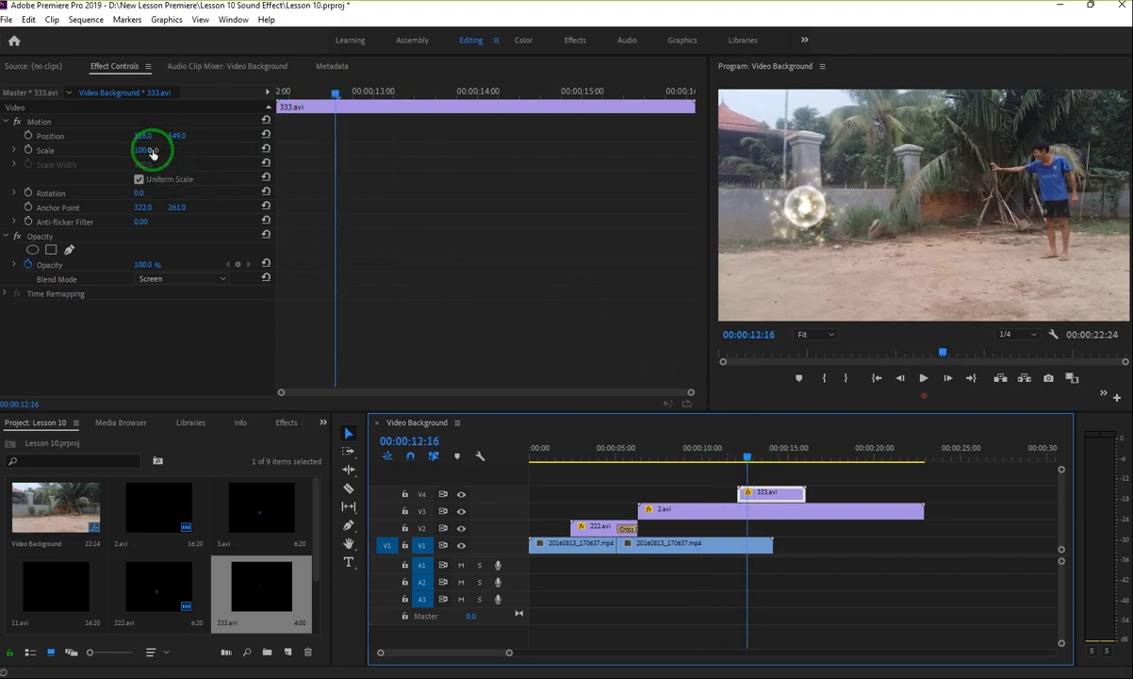
{"action": "mouse_move", "coordinate": [174, 138]}
{"action": "left_mouse_down"}
{"action": "mouse_move", "coordinate": [186, 138]}
{"action": "mouse_move", "coordinate": [126, 139]}
{"action": "mouse_move", "coordinate": [179, 134]}
{"action": "left_mouse_up"}
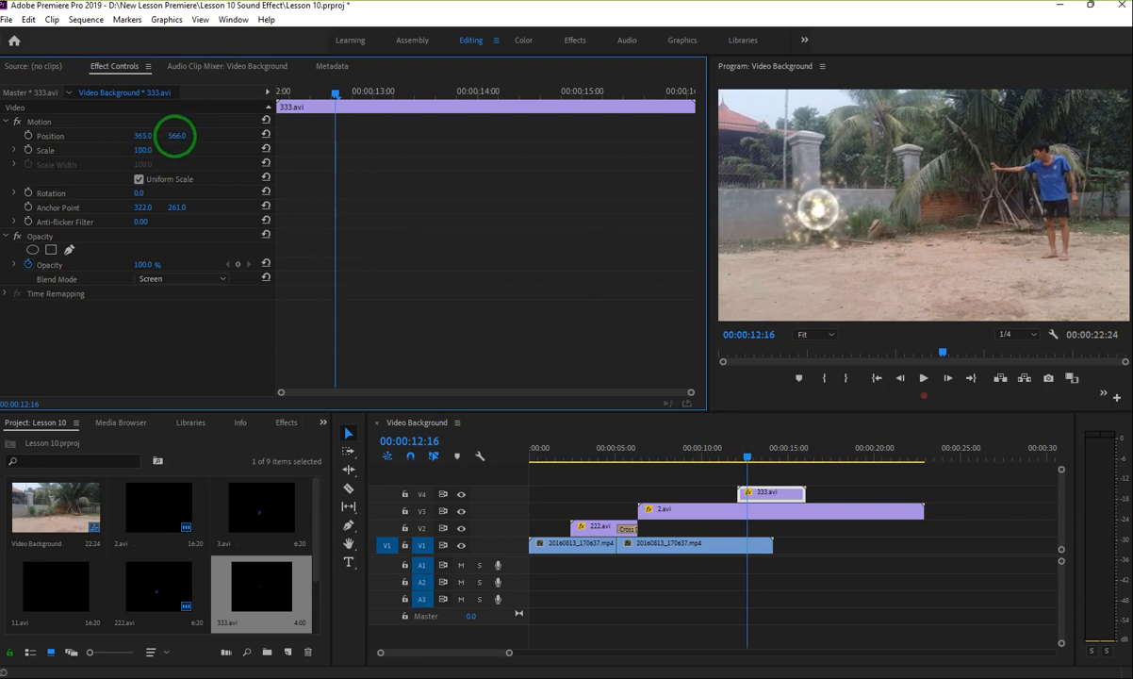
{"action": "mouse_move", "coordinate": [751, 459]}
{"action": "left_mouse_down"}
{"action": "mouse_move", "coordinate": [708, 458]}
{"action": "mouse_move", "coordinate": [778, 458]}
{"action": "mouse_move", "coordinate": [769, 467]}
{"action": "left_mouse_up"}
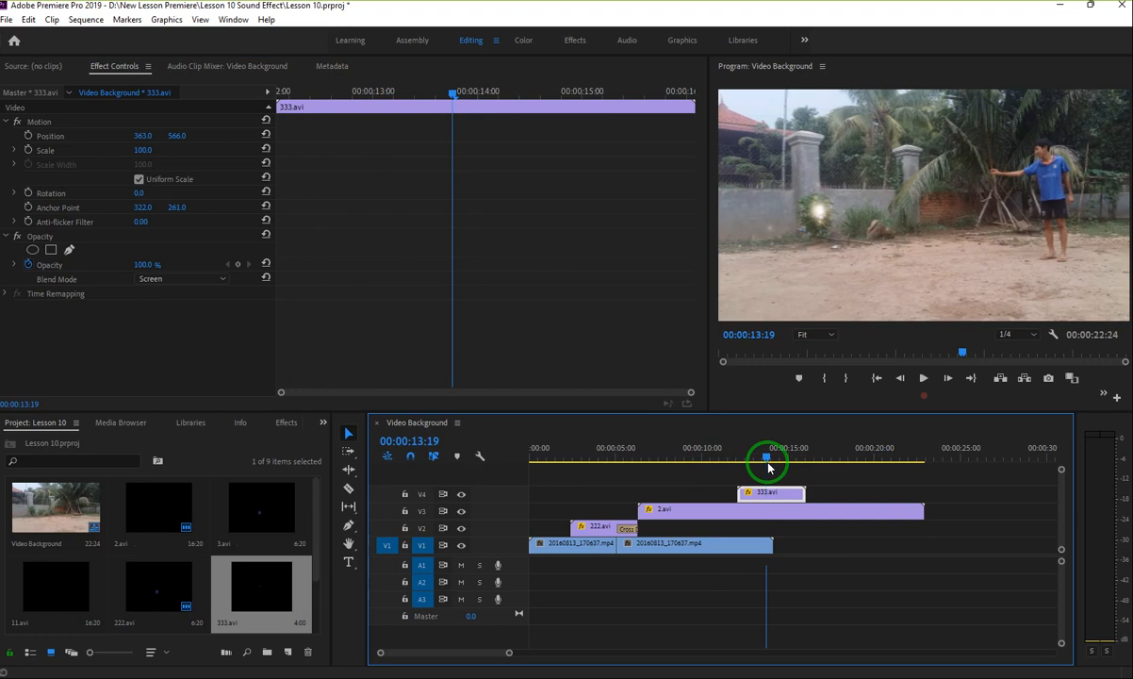
Step: Place fire.avi on a new track V5 above 333.avi, starting at 00:00:13:19
{"action": "scroll", "coordinate": [132, 575], "scroll_direction": "down", "scroll_amount": 2}
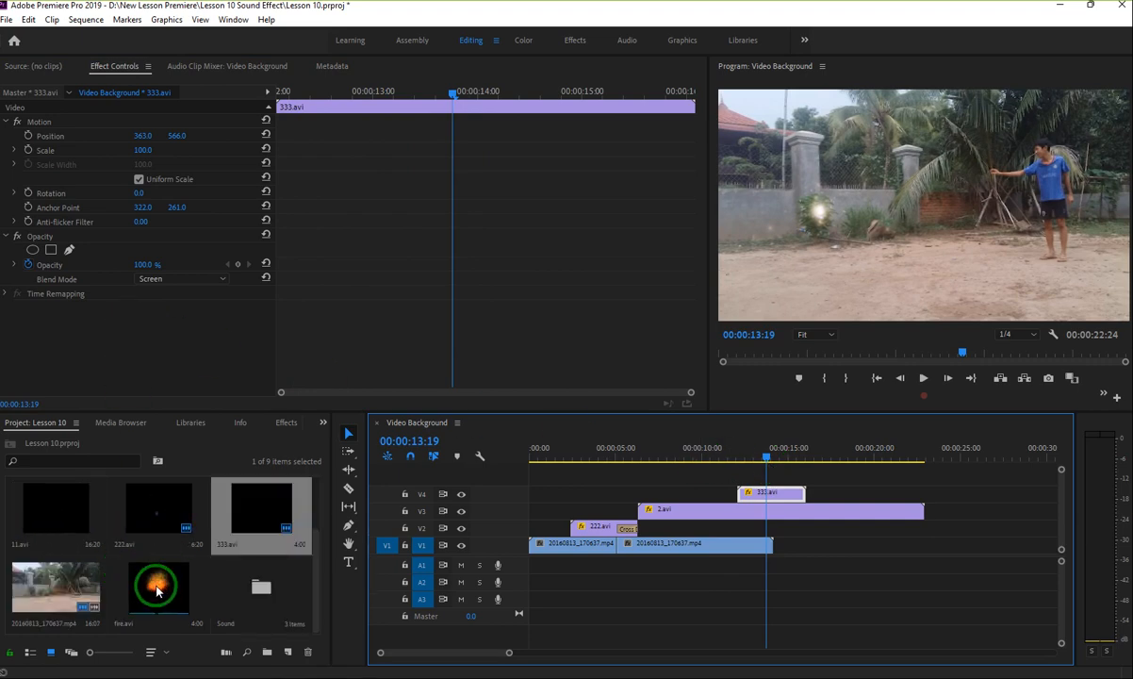
{"action": "left_click_drag", "start_coordinate": [157, 590], "coordinate": [768, 476]}
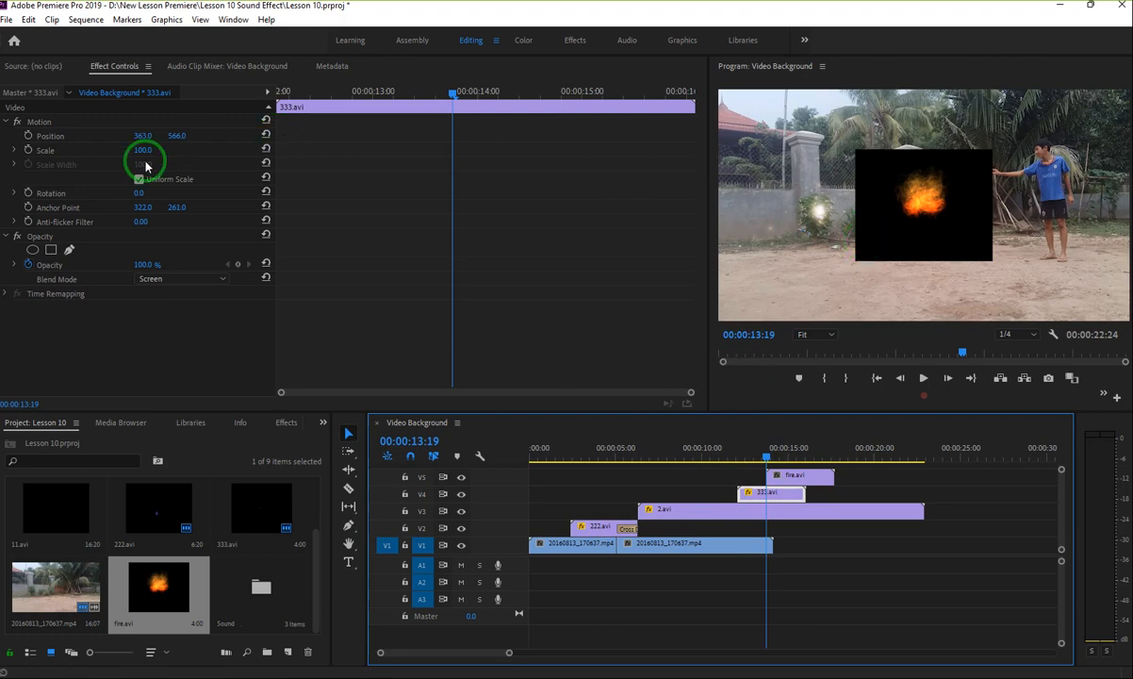
{"action": "mouse_move", "coordinate": [146, 138]}
{"action": "left_mouse_down"}
{"action": "mouse_move", "coordinate": [93, 139]}
{"action": "mouse_move", "coordinate": [144, 132]}
{"action": "left_mouse_up"}
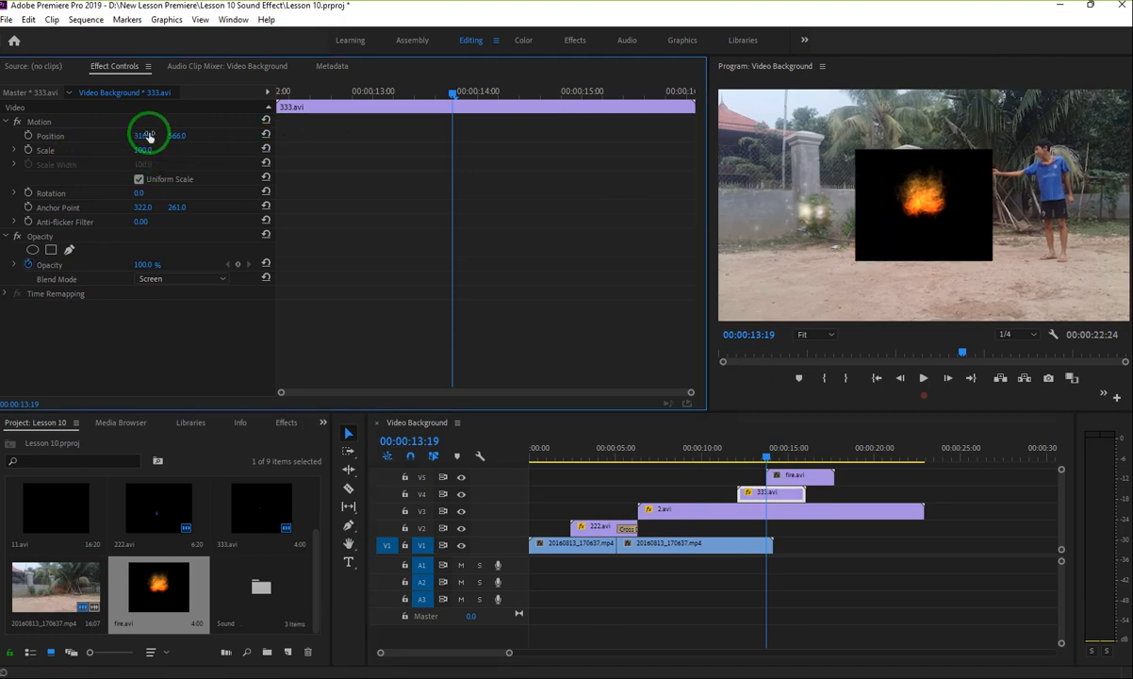
{"action": "left_click", "coordinate": [435, 143]}
Step: Blend fire.avi over the burst by the wall with blend mode Screen and position 339, 603
{"action": "left_click", "coordinate": [779, 477]}
{"action": "left_click", "coordinate": [164, 125]}
{"action": "left_click_drag", "start_coordinate": [146, 138], "coordinate": [33, 140]}
{"action": "left_click", "coordinate": [176, 279]}
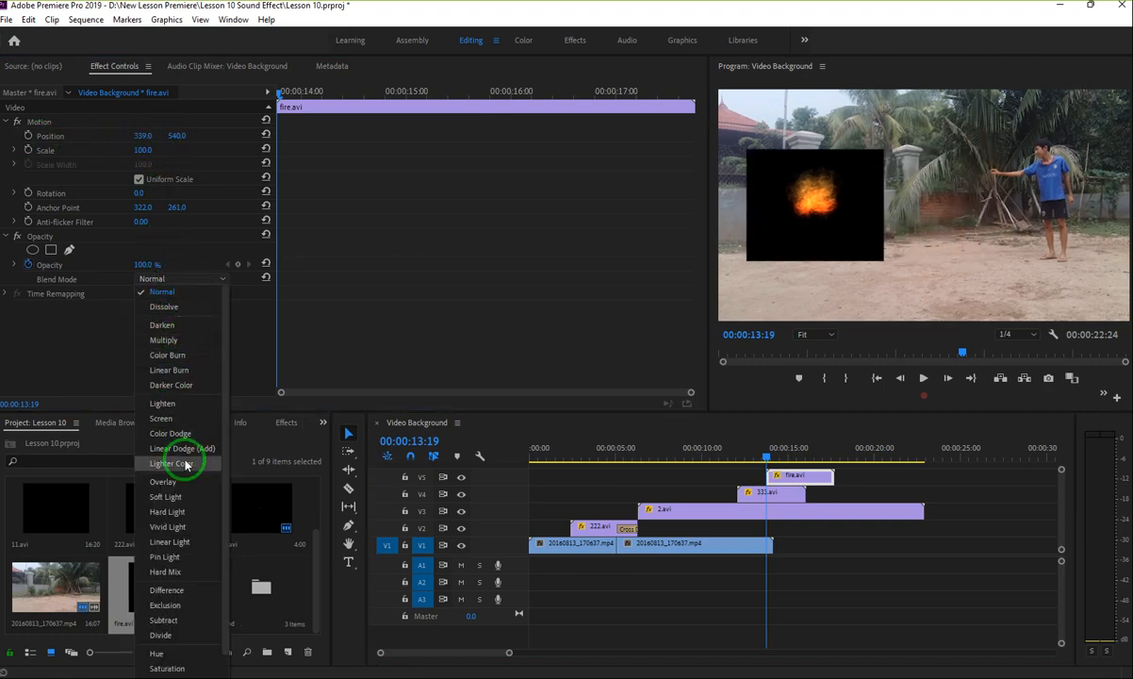
{"action": "left_click", "coordinate": [170, 412]}
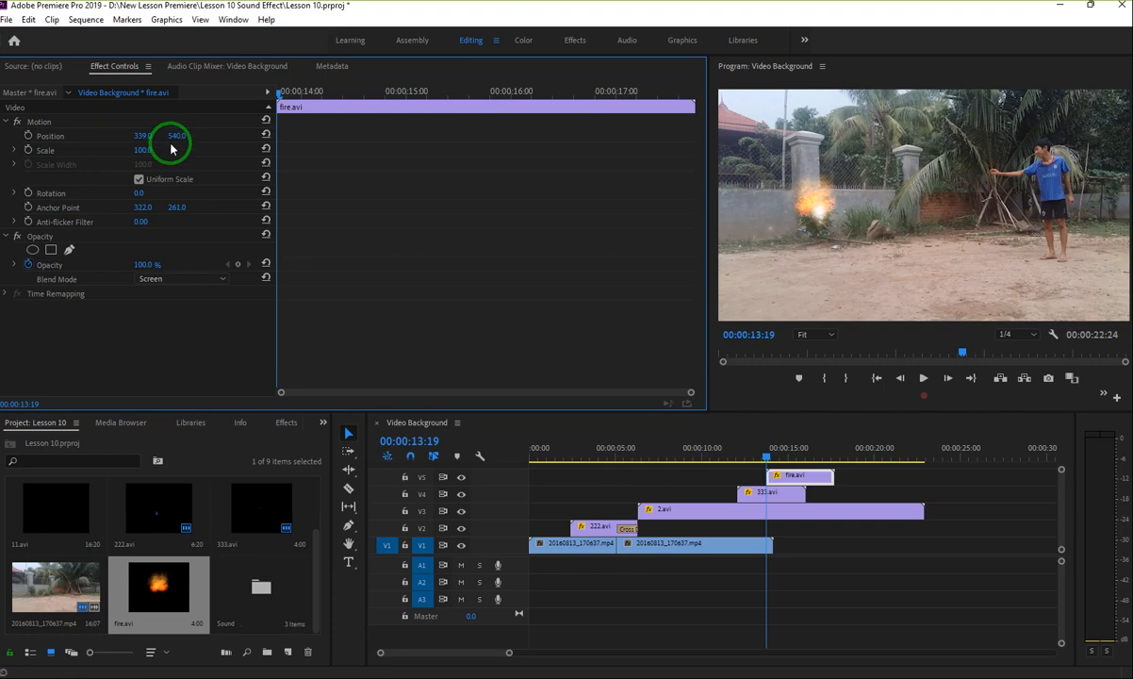
{"action": "left_click_drag", "start_coordinate": [178, 135], "coordinate": [214, 134]}
Step: Trim the ends of fire.avi, 333.avi and 2.avi to the end of the V1 footage, and play the sequence from 00:00:02:10
{"action": "left_click_drag", "start_coordinate": [805, 492], "coordinate": [772, 482]}
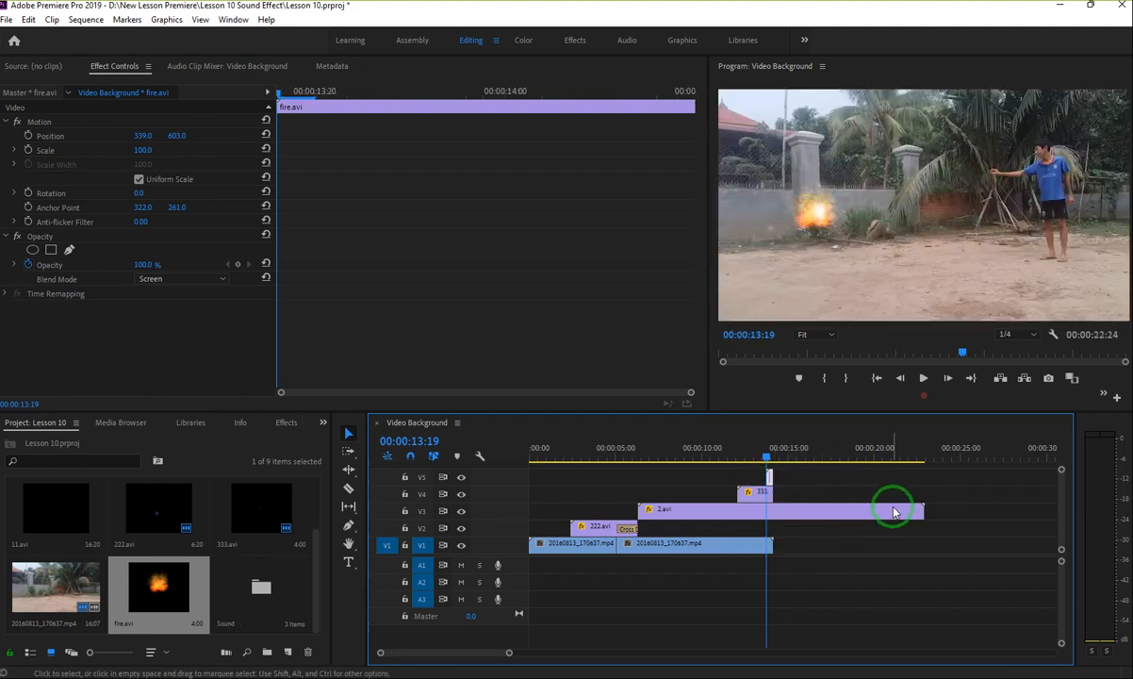
{"action": "left_click_drag", "start_coordinate": [922, 510], "coordinate": [770, 514]}
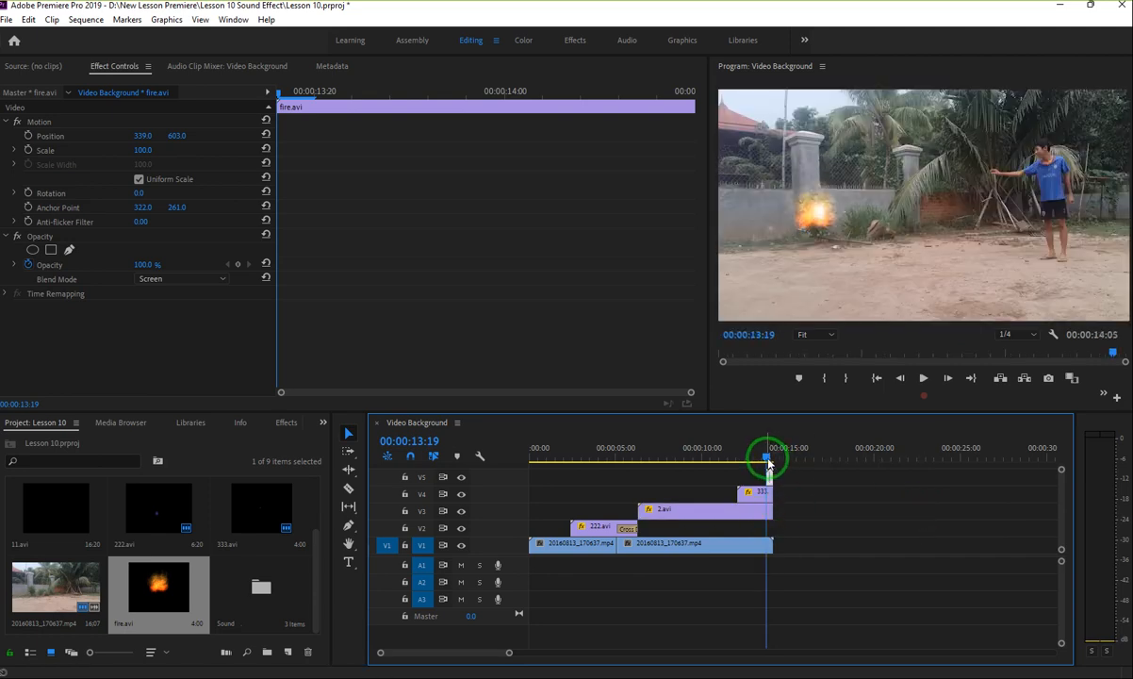
{"action": "left_click_drag", "start_coordinate": [768, 462], "coordinate": [573, 504]}
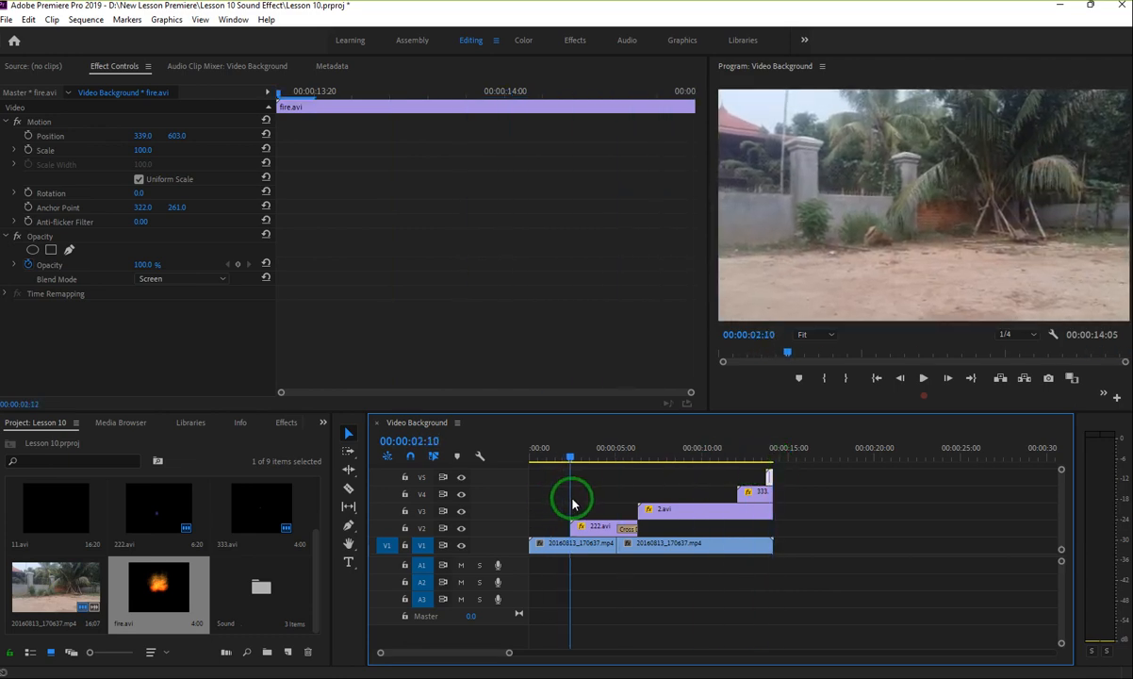
{"action": "key", "text": "space"}
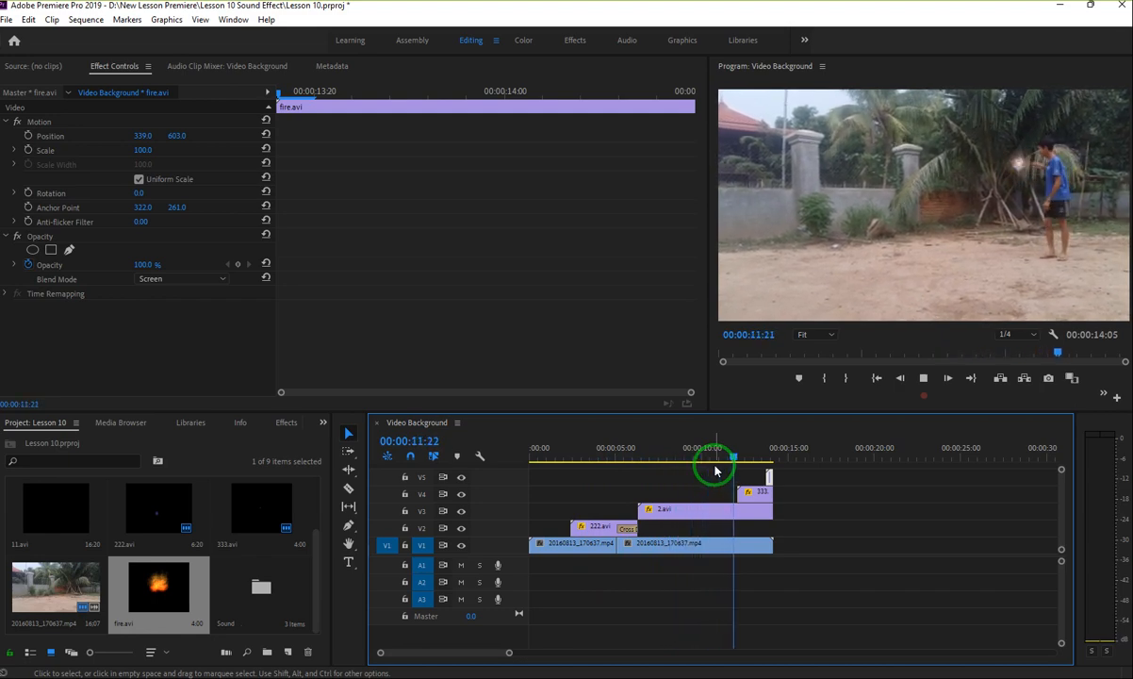
{"action": "left_click", "coordinate": [767, 458]}
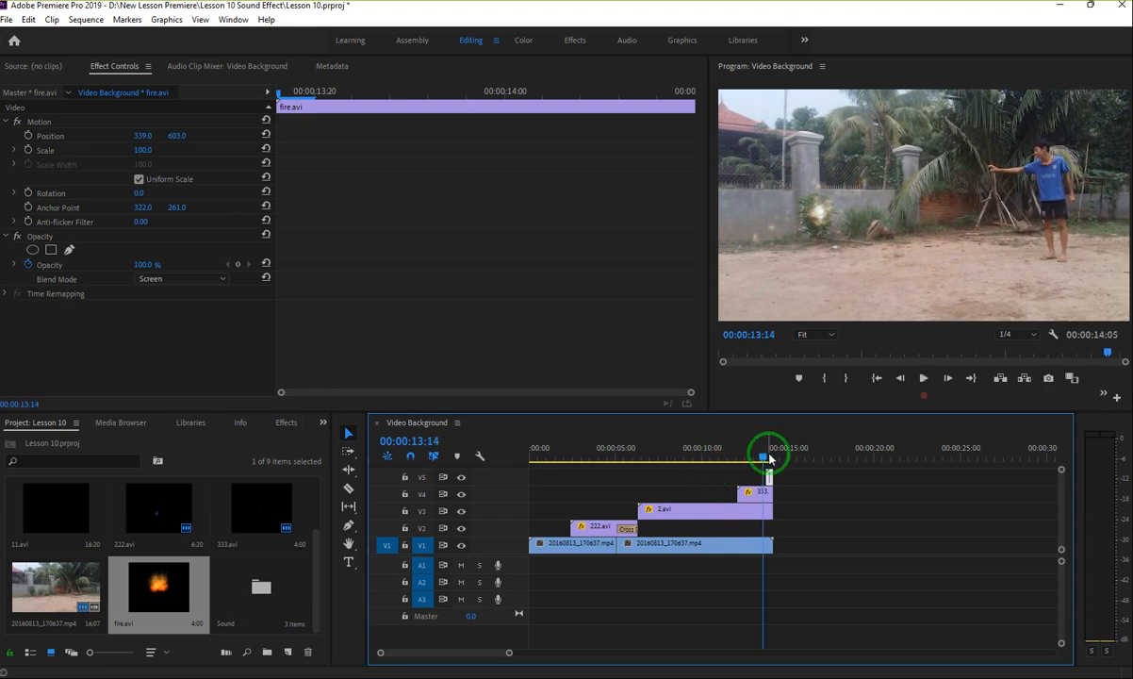
Step: Shift the start of 333.avi on V4 to 00:00:12:15, and scrub through the burst
{"action": "left_click_drag", "start_coordinate": [762, 460], "coordinate": [742, 476]}
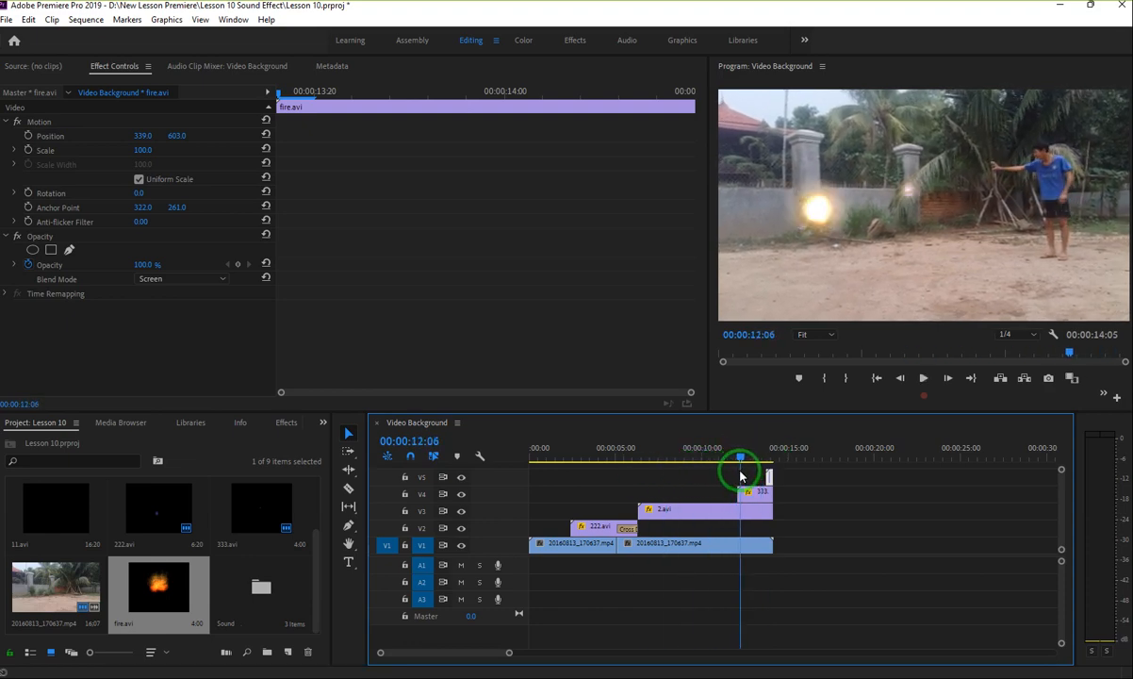
{"action": "left_click_drag", "start_coordinate": [742, 491], "coordinate": [741, 459]}
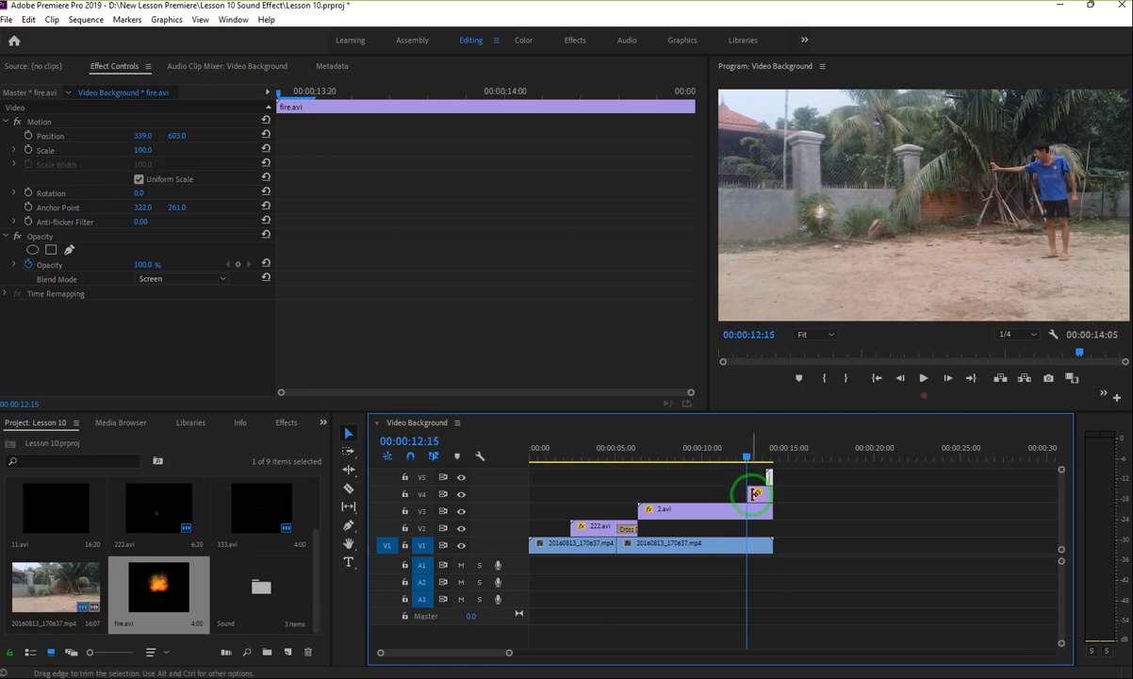
{"action": "left_click_drag", "start_coordinate": [750, 494], "coordinate": [755, 469]}
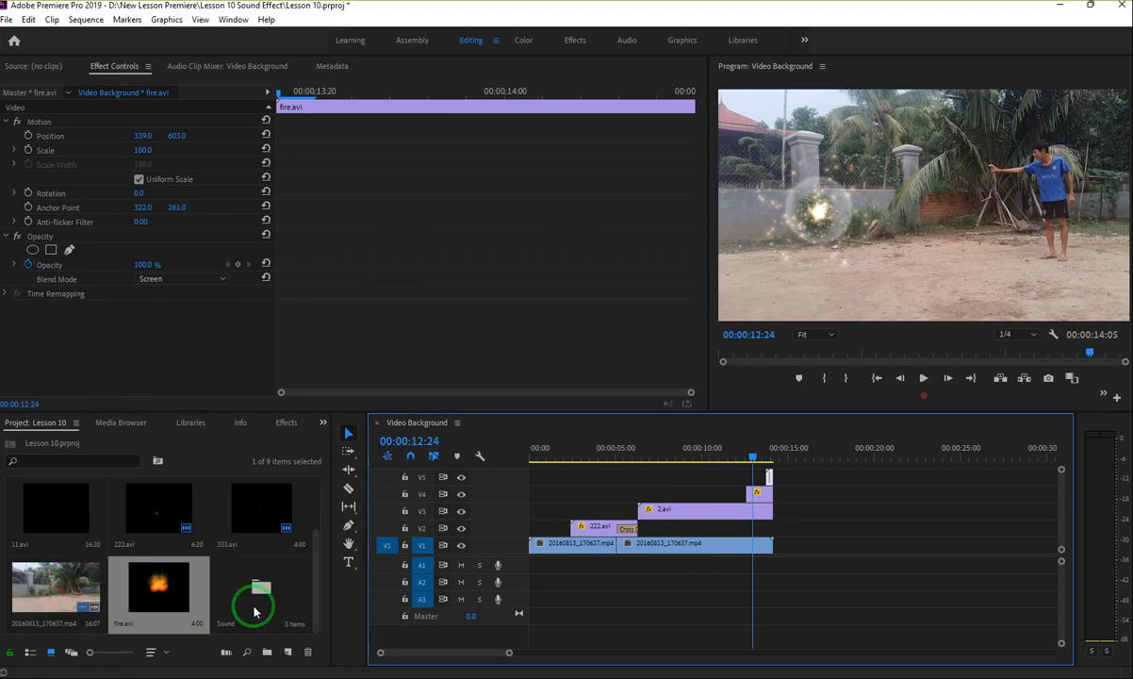
Step: Place the Blast & Phaser Assortment sound from the Sound bin on A1 at the sequence start and listen to it
{"action": "double_click", "coordinate": [254, 612]}
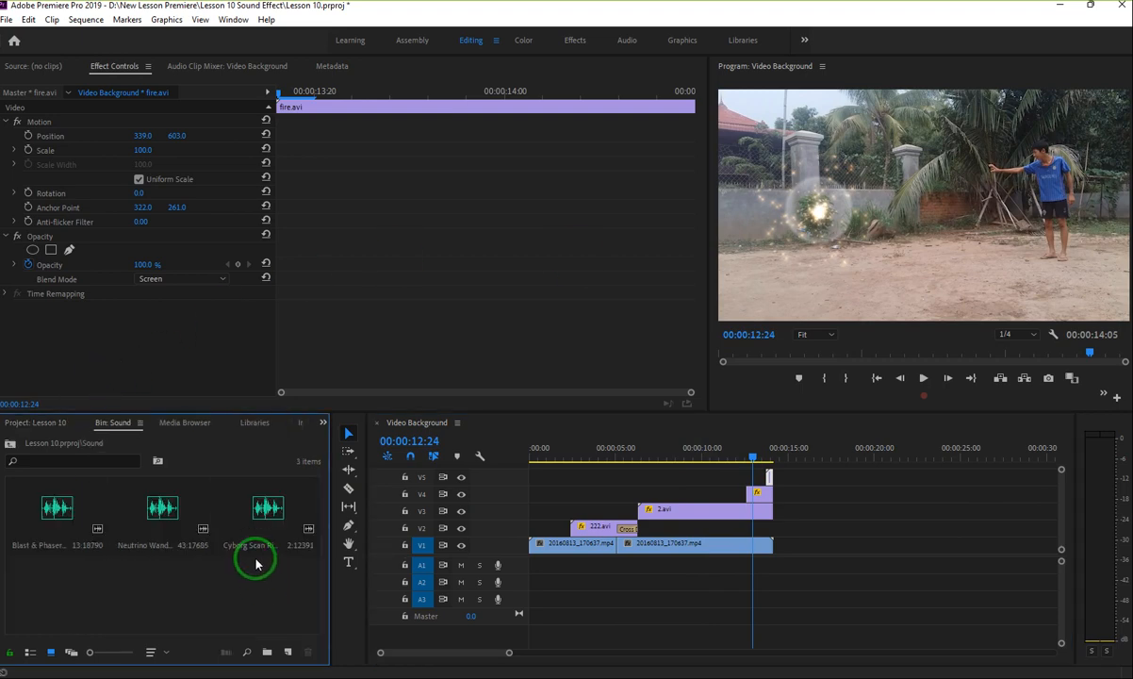
{"action": "left_click", "coordinate": [40, 513]}
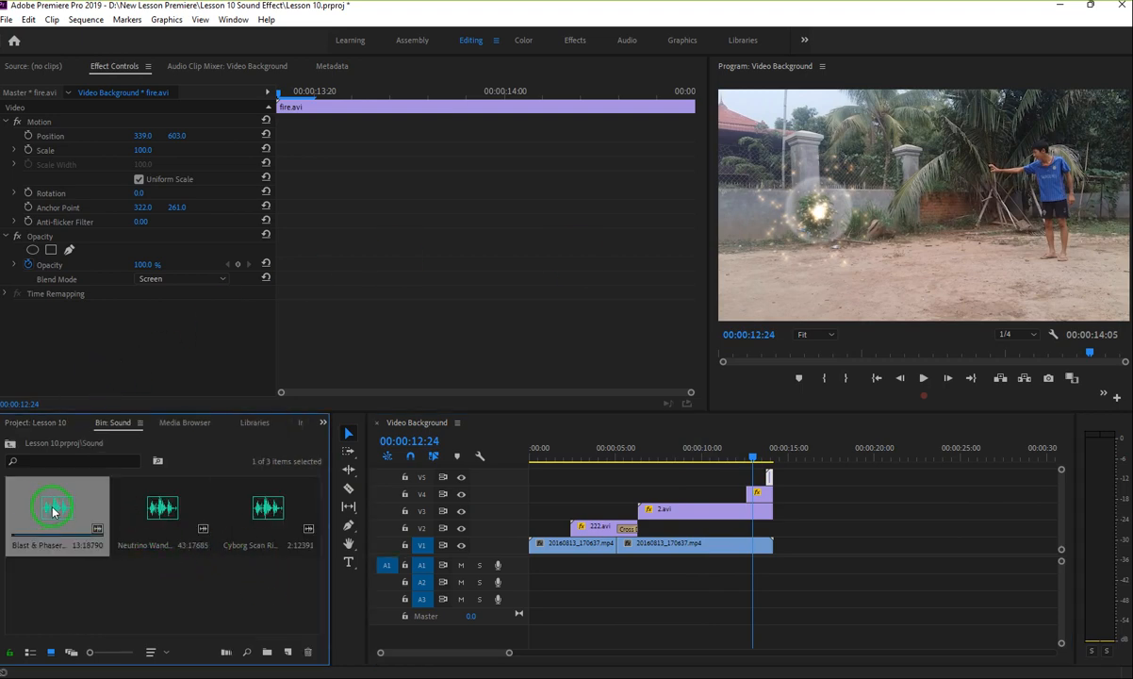
{"action": "left_click_drag", "start_coordinate": [52, 509], "coordinate": [531, 568]}
{"action": "left_click_drag", "start_coordinate": [549, 451], "coordinate": [511, 463]}
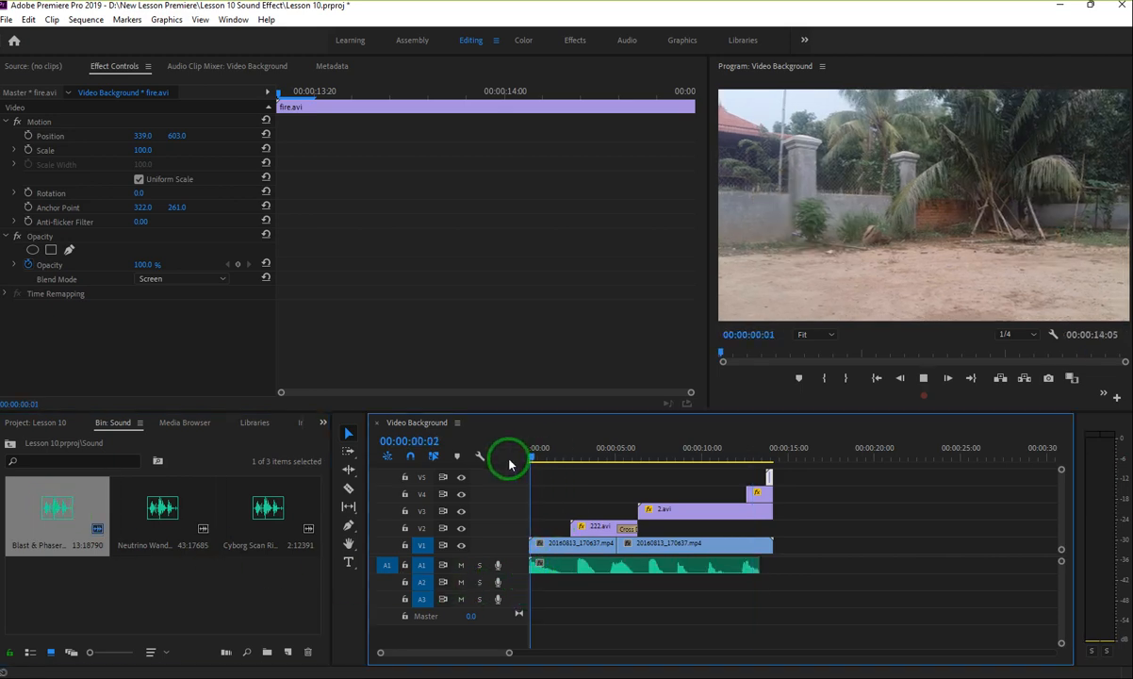
Step: Move the Blast & Phaser Assortment sound to the start of 2.avi and trim its end to the end of the footage
{"action": "left_click", "coordinate": [596, 569]}
{"action": "left_click_drag", "start_coordinate": [597, 571], "coordinate": [700, 573]}
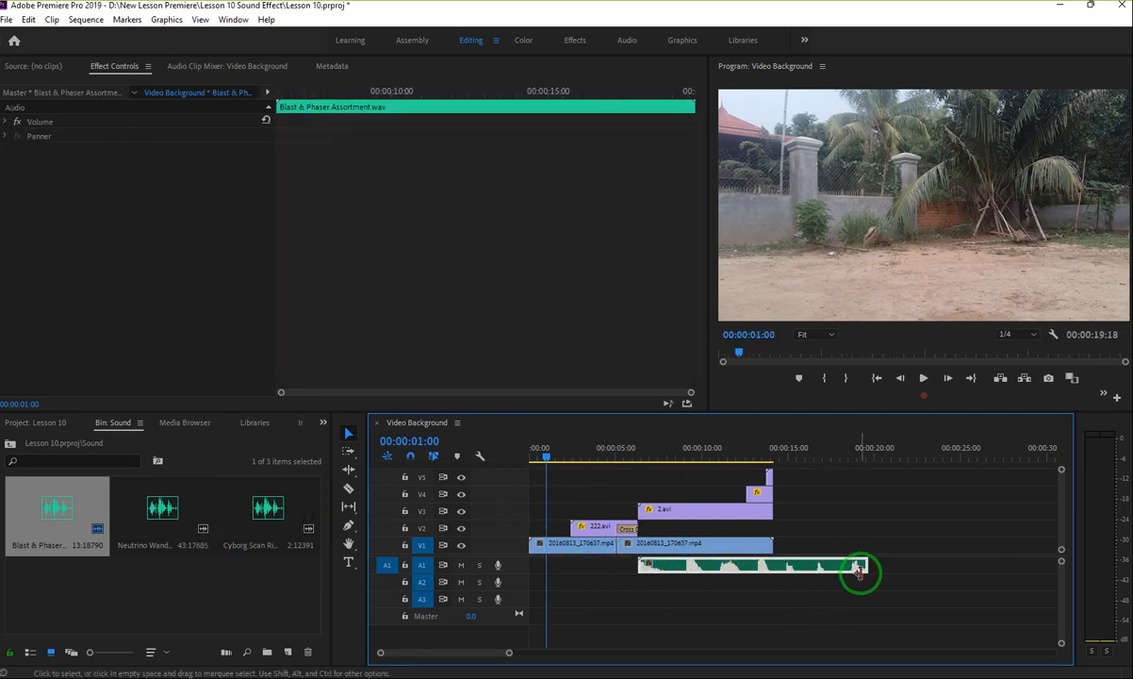
{"action": "left_click_drag", "start_coordinate": [859, 566], "coordinate": [772, 567]}
Step: Place Neutrino Wand On & Fire 02.wav on A2, listen to it, and shift it to the start of the second V1 clip
{"action": "left_click_drag", "start_coordinate": [201, 528], "coordinate": [535, 587]}
{"action": "left_click", "coordinate": [533, 457]}
{"action": "key", "text": "space"}
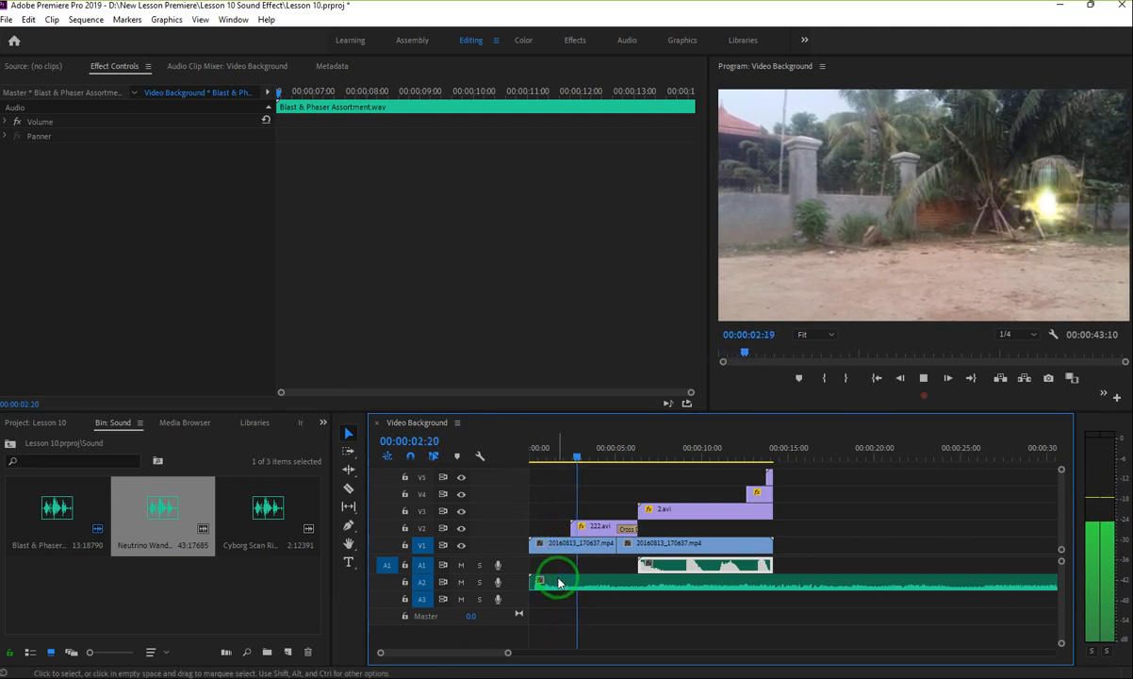
{"action": "key", "text": "space"}
{"action": "left_click_drag", "start_coordinate": [570, 589], "coordinate": [652, 589]}
Step: Place Cyborg Scan Rise.wav on A3 at the start of the sequence and listen to it
{"action": "left_click_drag", "start_coordinate": [273, 510], "coordinate": [539, 547]}
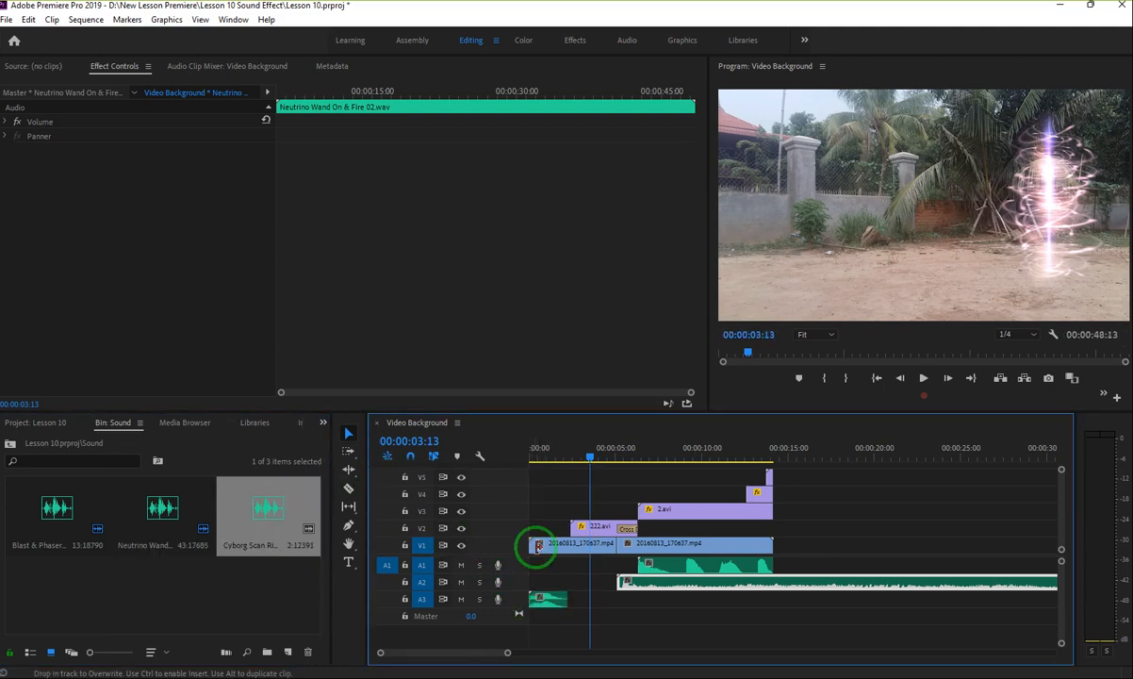
{"action": "left_click_drag", "start_coordinate": [547, 450], "coordinate": [524, 464]}
{"action": "key", "text": "space"}
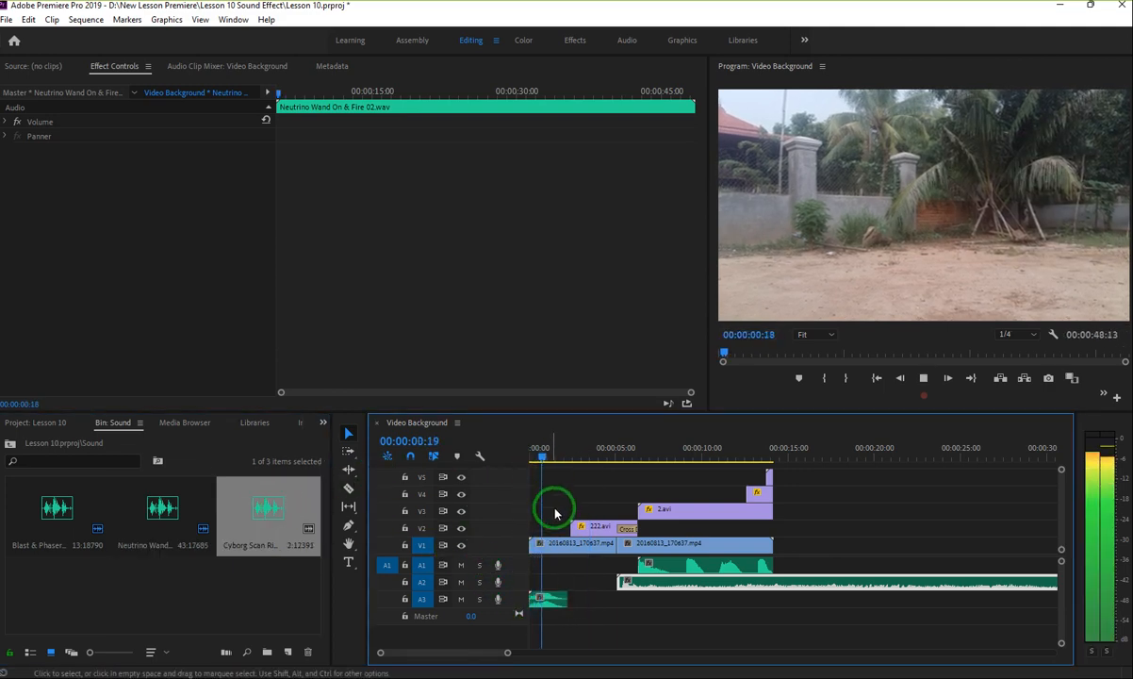
{"action": "key", "text": "space"}
Step: Move Cyborg Scan Rise.wav on A3 to the start of 222.avi and play the light's appearance
{"action": "left_click_drag", "start_coordinate": [543, 614], "coordinate": [583, 604]}
{"action": "left_click_drag", "start_coordinate": [554, 461], "coordinate": [570, 458]}
{"action": "key", "text": "space"}
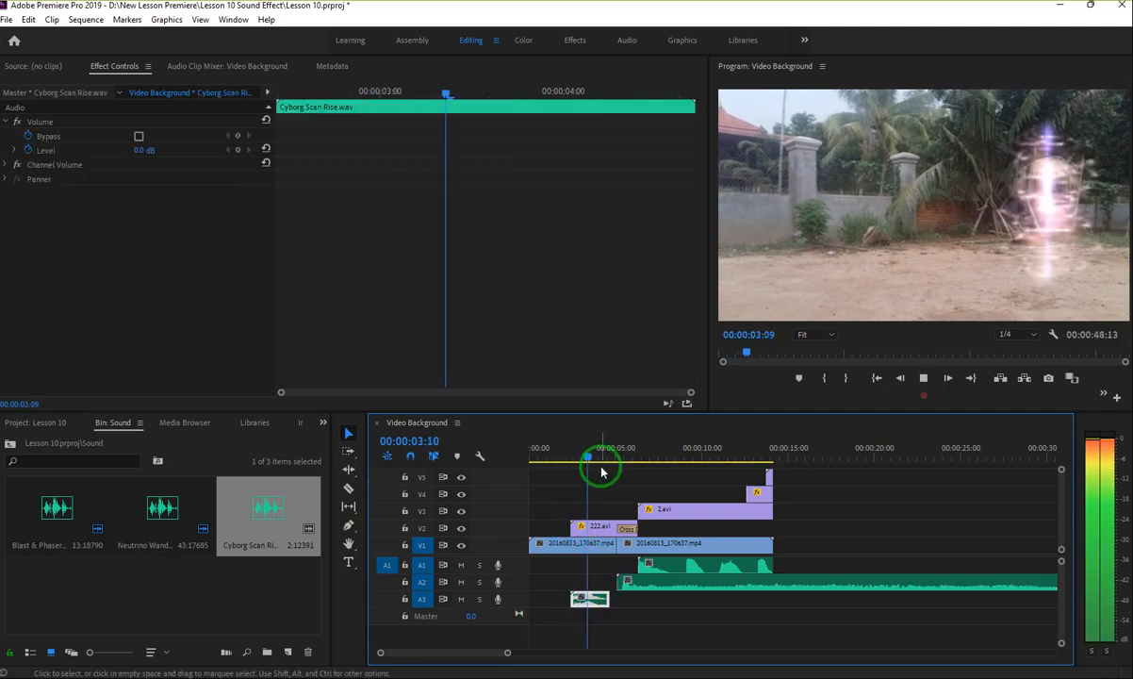
{"action": "key", "text": "space"}
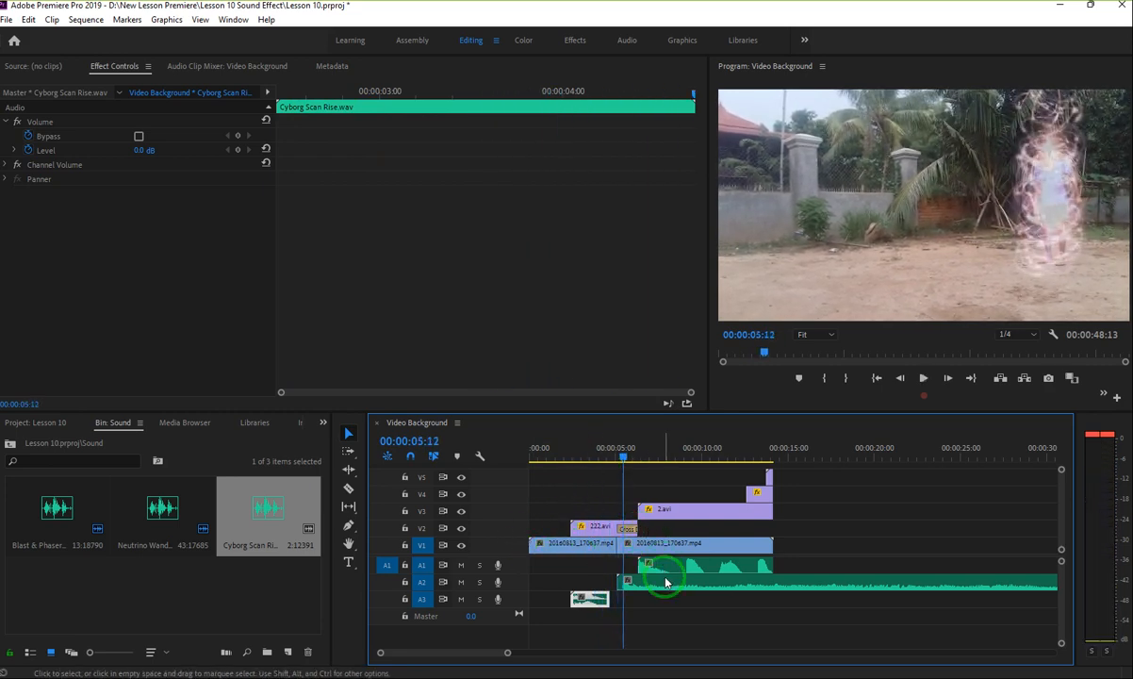
Step: Align the Neutrino Wand sound with the start of 2.avi and the Blast & Phaser sound with the start of 333.avi
{"action": "left_click_drag", "start_coordinate": [656, 589], "coordinate": [784, 563]}
{"action": "key", "text": "space"}
{"action": "key", "text": "space"}
{"action": "left_click_drag", "start_coordinate": [635, 458], "coordinate": [578, 485]}
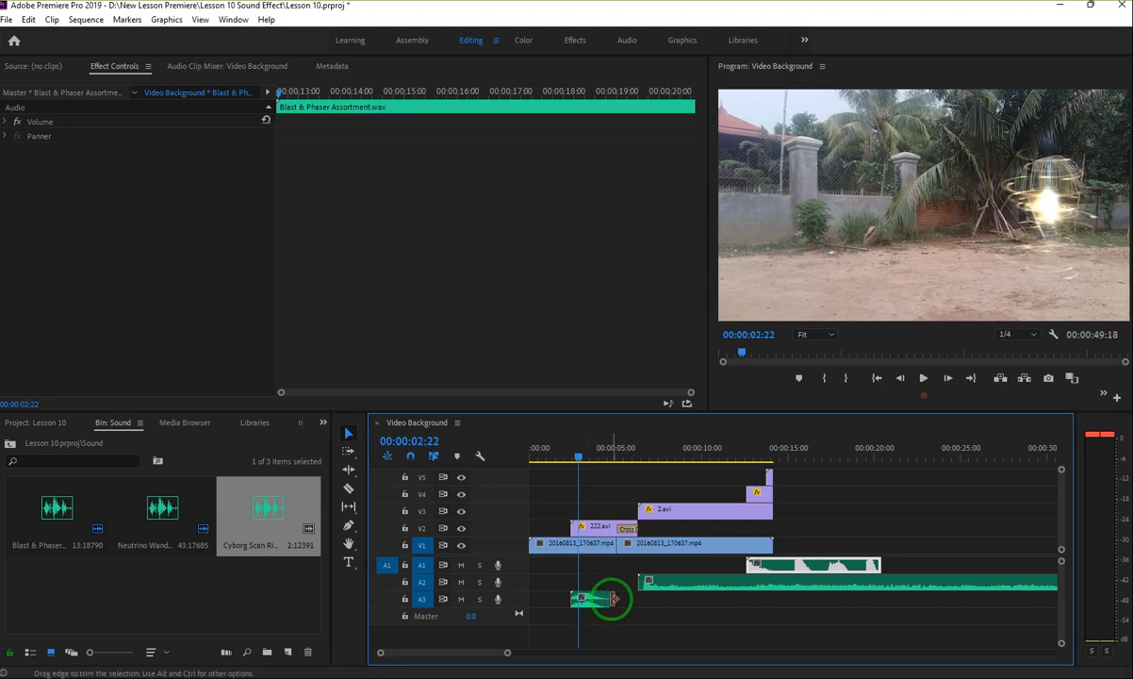
Step: Play the sequence from 00:00:02:22 up to the throw at 00:00:11:23 to check the sounds against the picture
{"action": "left_click", "coordinate": [608, 598]}
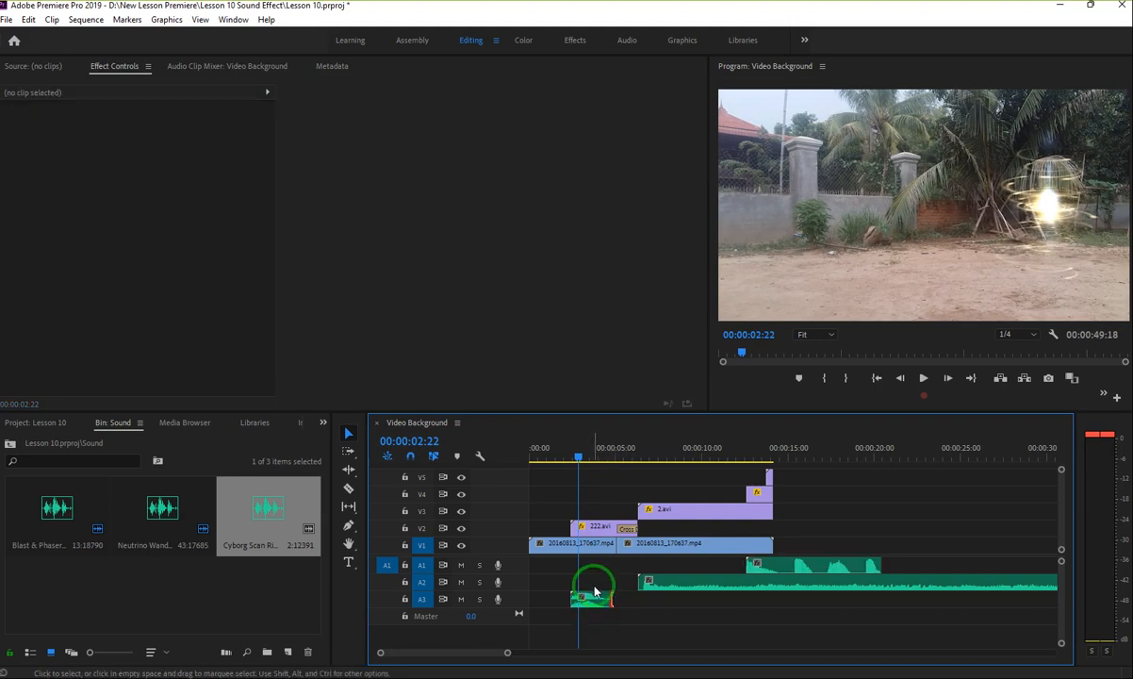
{"action": "key", "text": "space"}
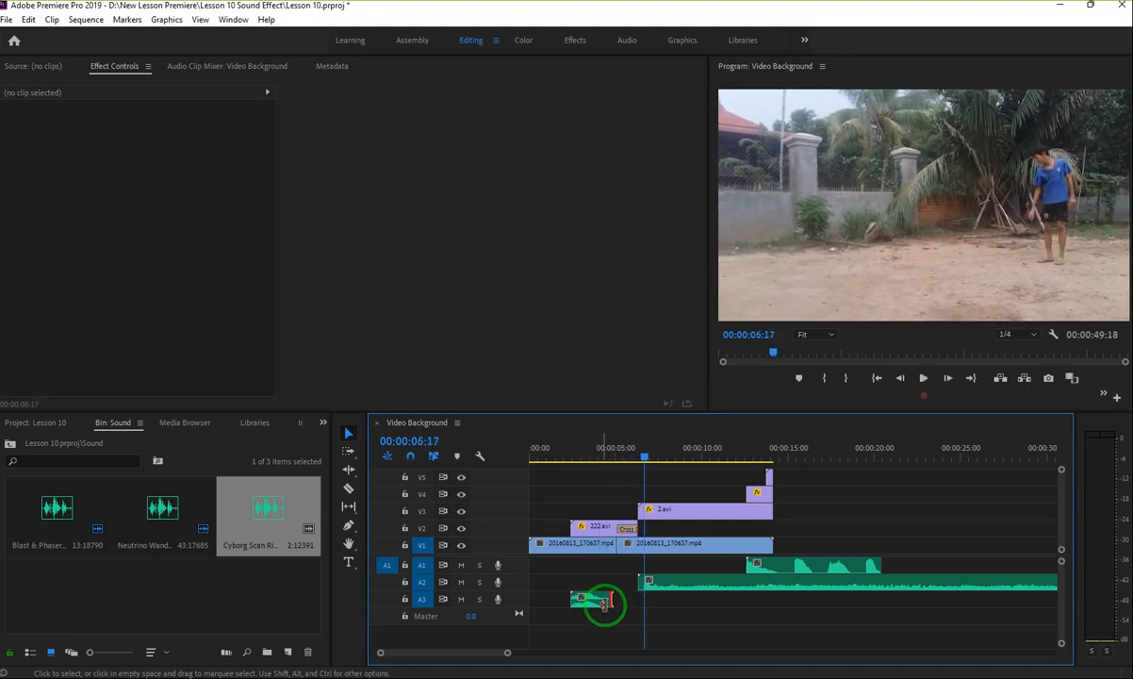
{"action": "left_click", "coordinate": [660, 590]}
{"action": "key", "text": "space"}
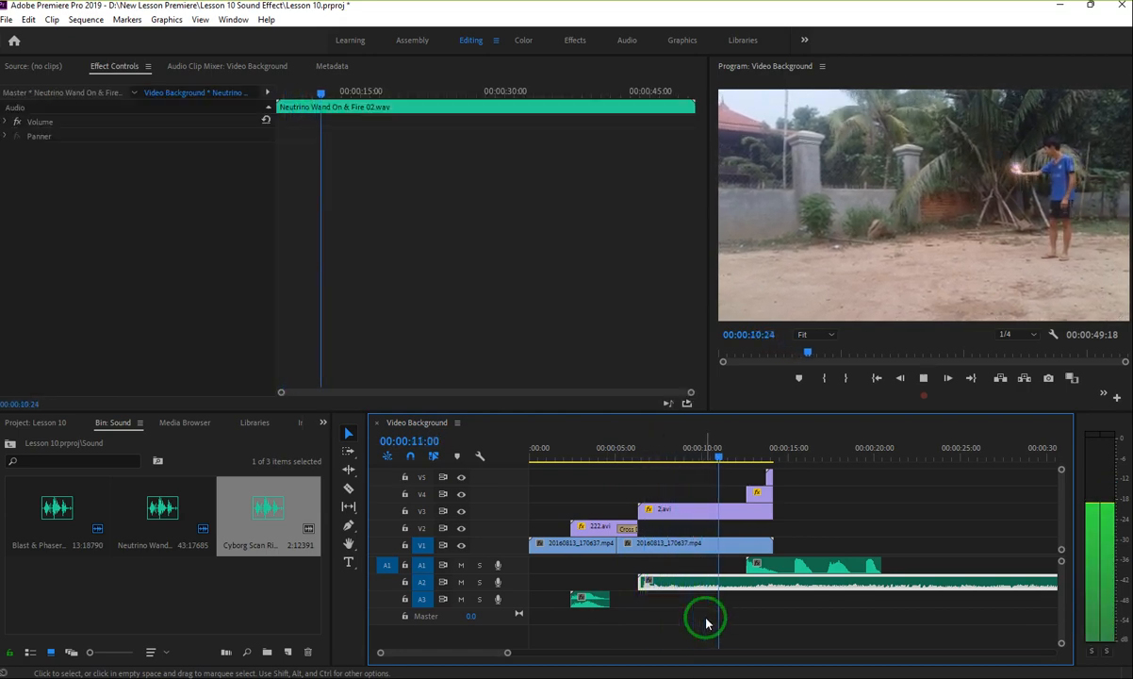
{"action": "key", "text": "space"}
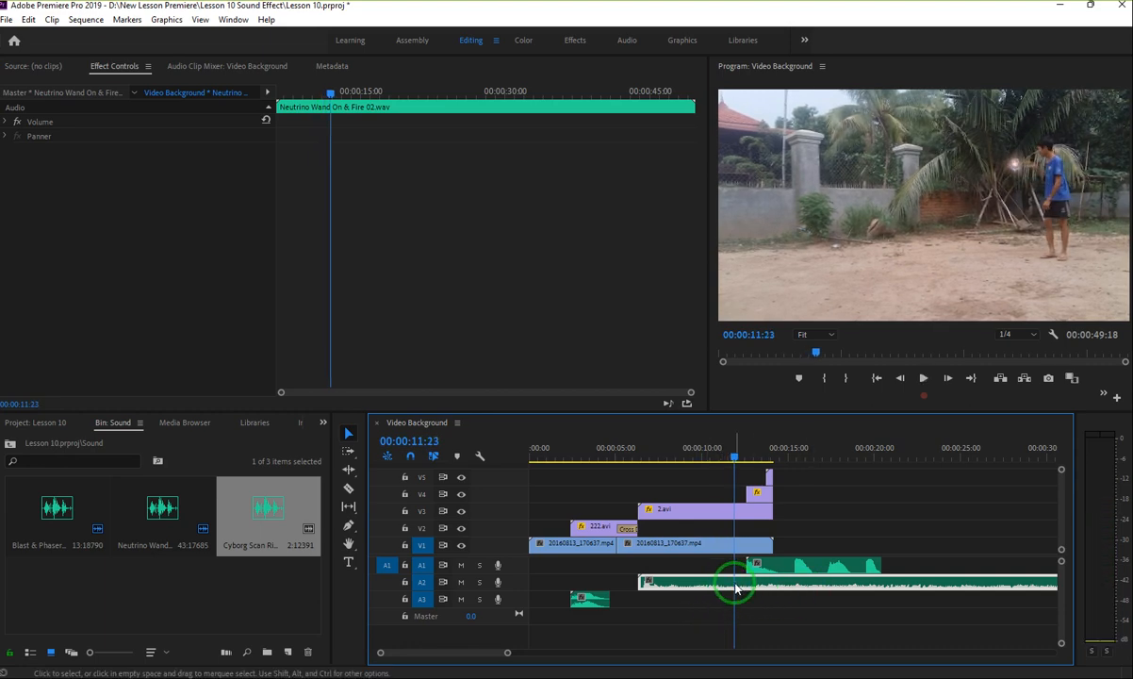
Step: Split the Neutrino Wand sound on A2 at 00:00:11:23 and delete the part after the cut
{"action": "double_click", "coordinate": [738, 588]}
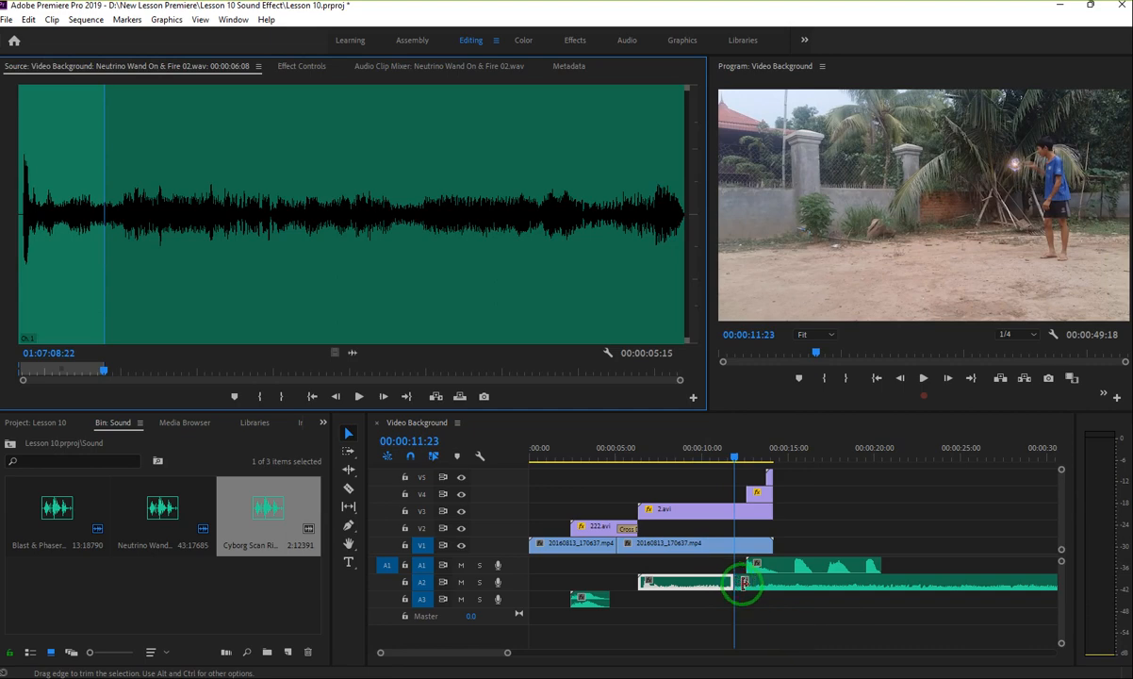
{"action": "left_click", "coordinate": [759, 587]}
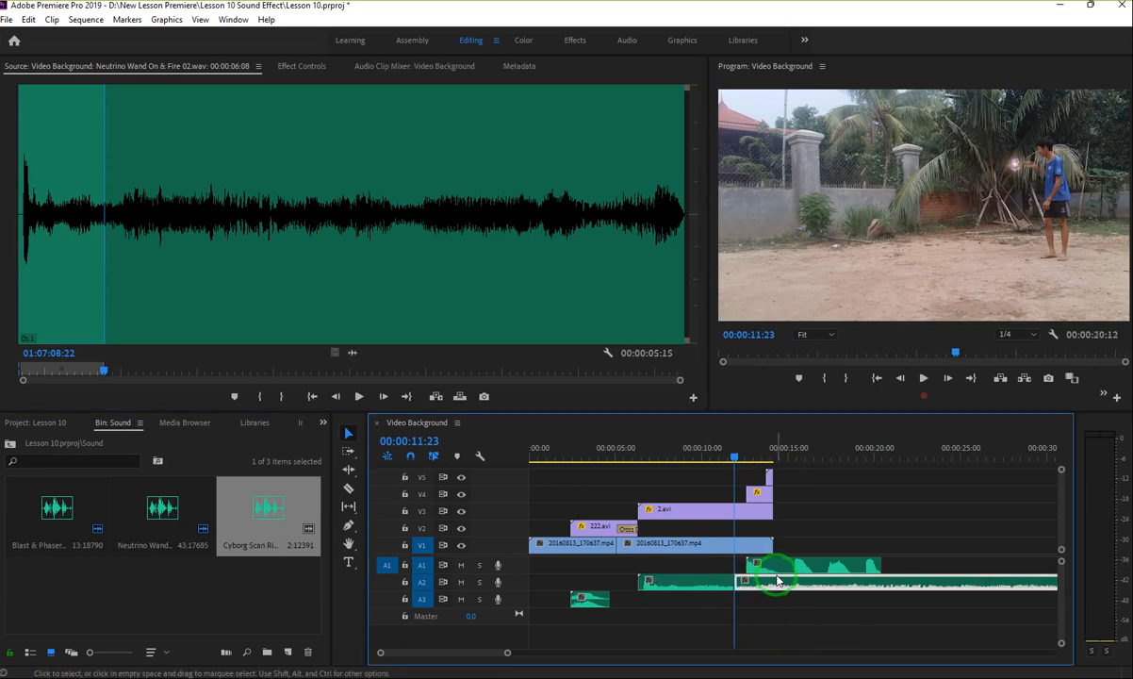
{"action": "key", "text": "Delete"}
Step: Move the Blast & Phaser Assortment sound on A1 to start at 00:00:11:23 and play the throw
{"action": "left_click_drag", "start_coordinate": [783, 570], "coordinate": [757, 521]}
{"action": "key", "text": "space"}
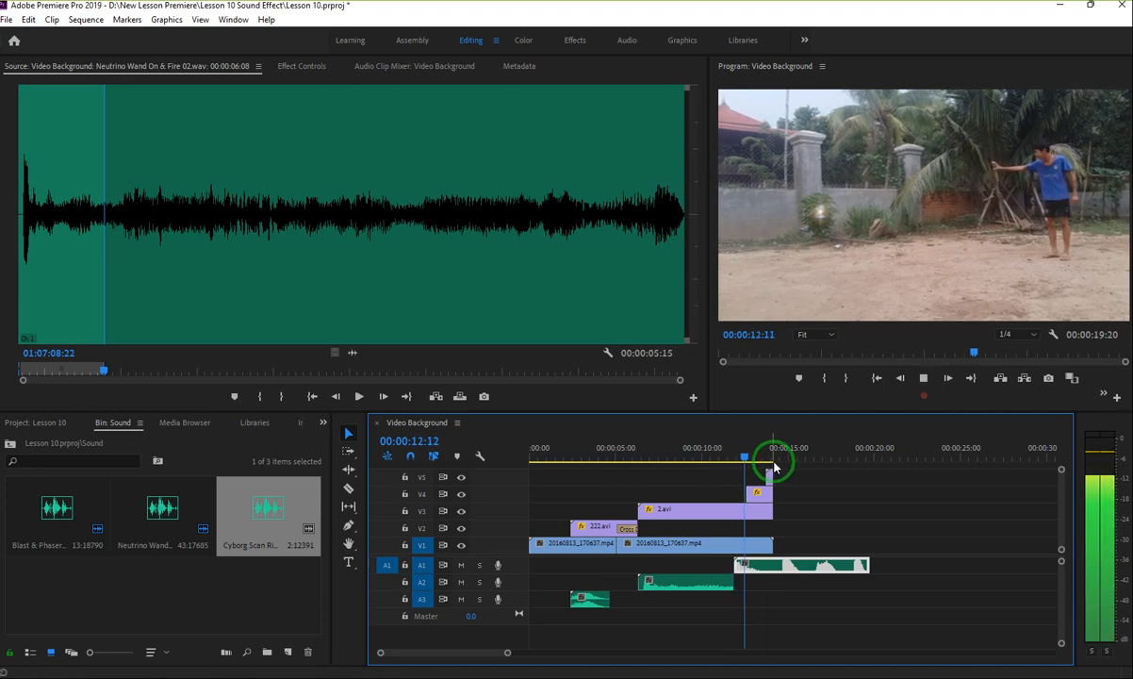
{"action": "left_click_drag", "start_coordinate": [775, 469], "coordinate": [732, 469]}
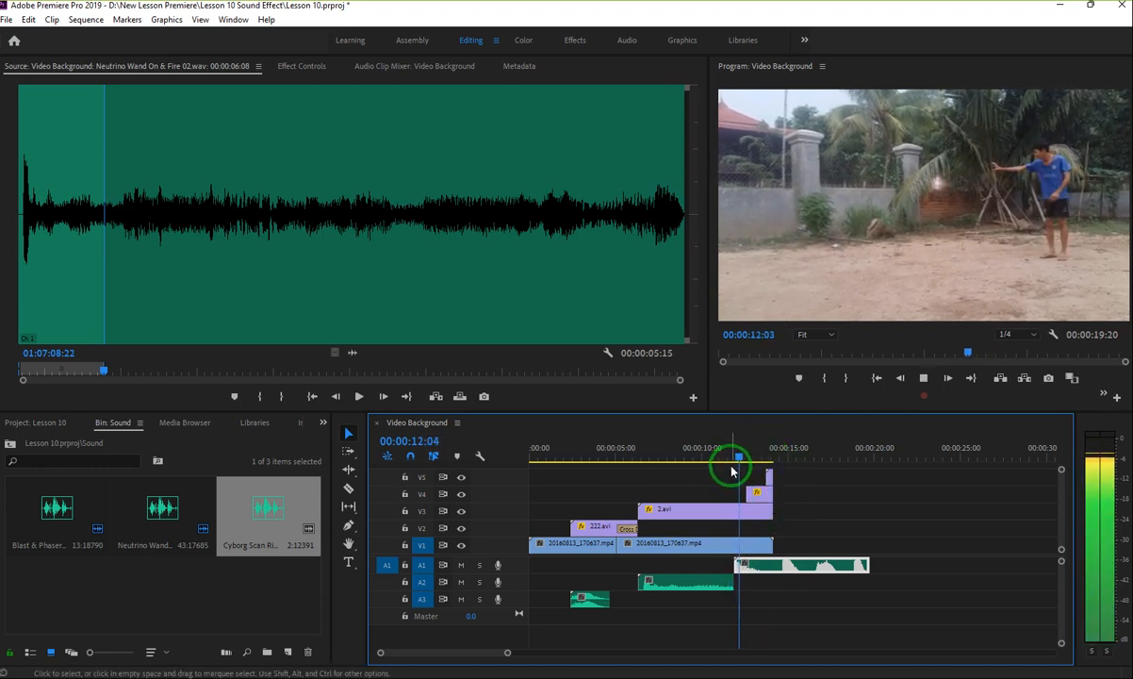
{"action": "key", "text": "space"}
Step: Try starting the Blast & Phaser Assortment sound earlier at 00:00:11:07, and return it to 00:00:11:23
{"action": "left_click_drag", "start_coordinate": [772, 461], "coordinate": [723, 461]}
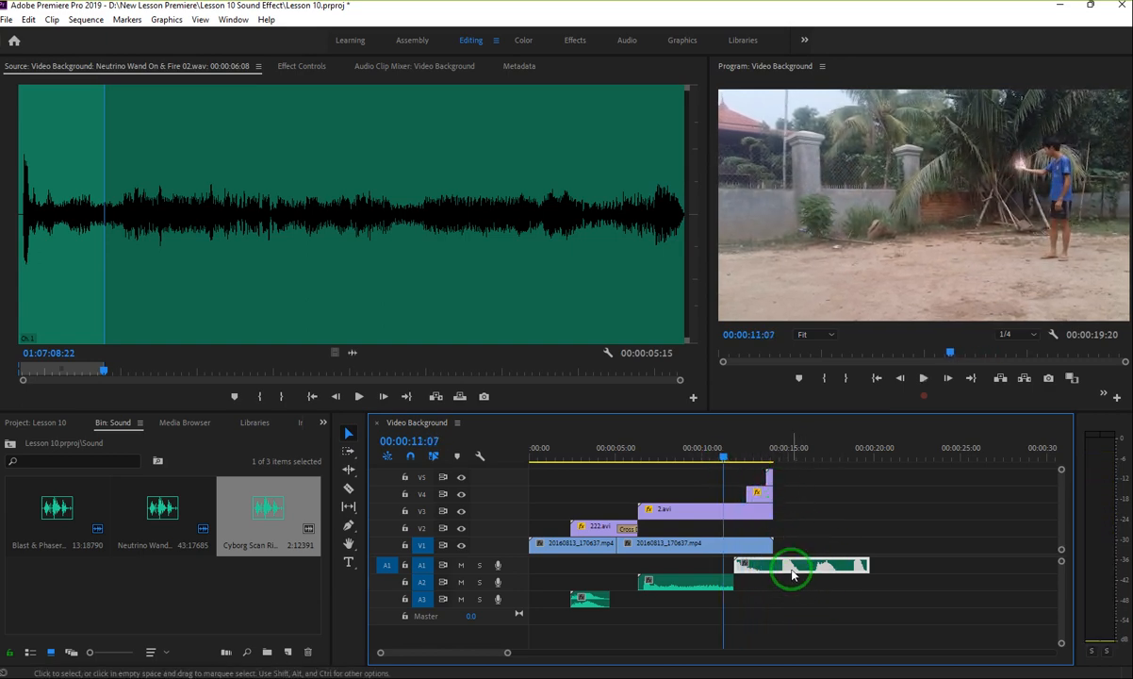
{"action": "left_click_drag", "start_coordinate": [792, 570], "coordinate": [781, 570]}
{"action": "key", "text": "space"}
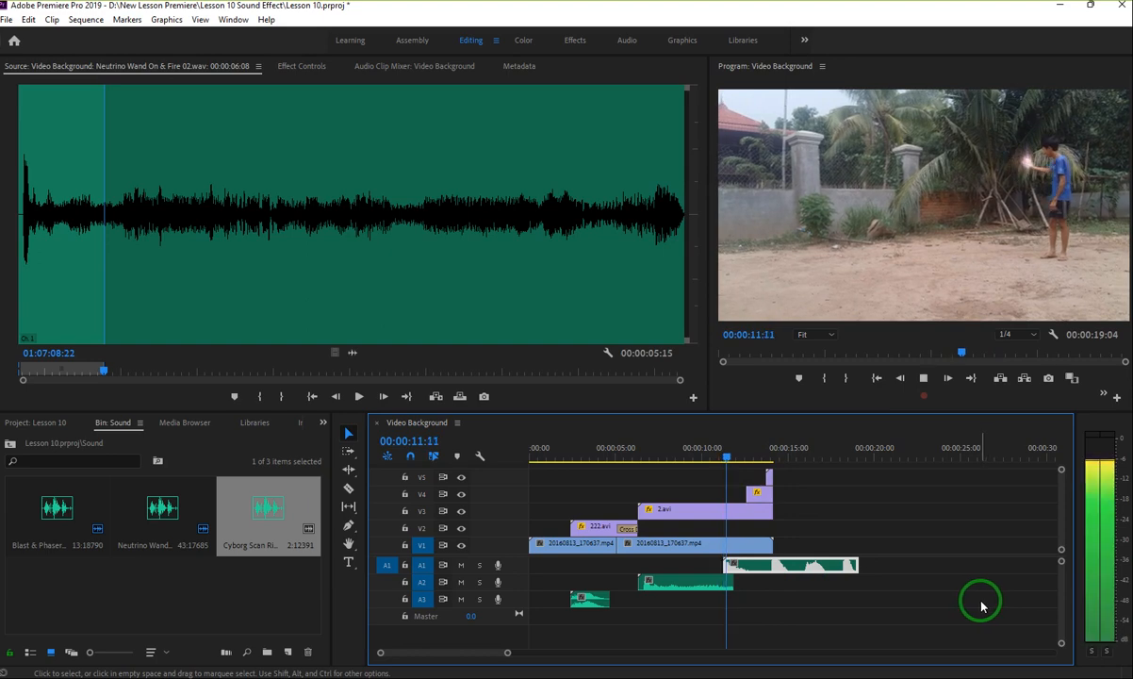
{"action": "key", "text": "space"}
{"action": "left_click_drag", "start_coordinate": [760, 570], "coordinate": [770, 570]}
Step: Play the throw and burst from 00:00:11:12 to check the blast sound's timing
{"action": "key", "text": "space"}
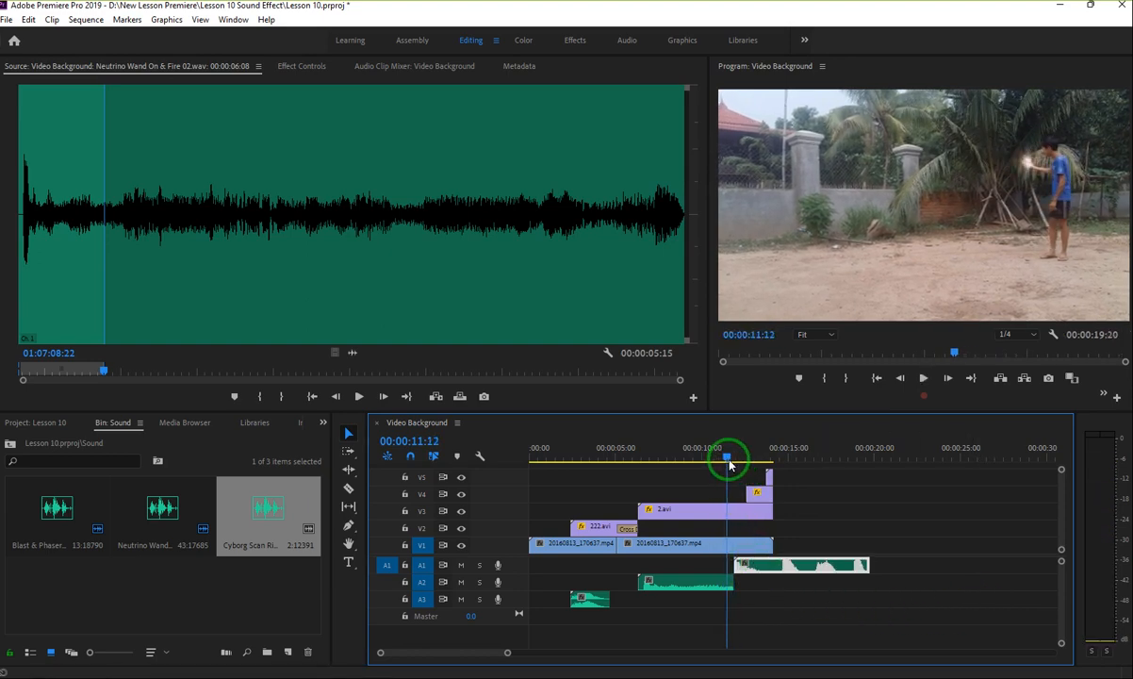
{"action": "key", "text": "space"}
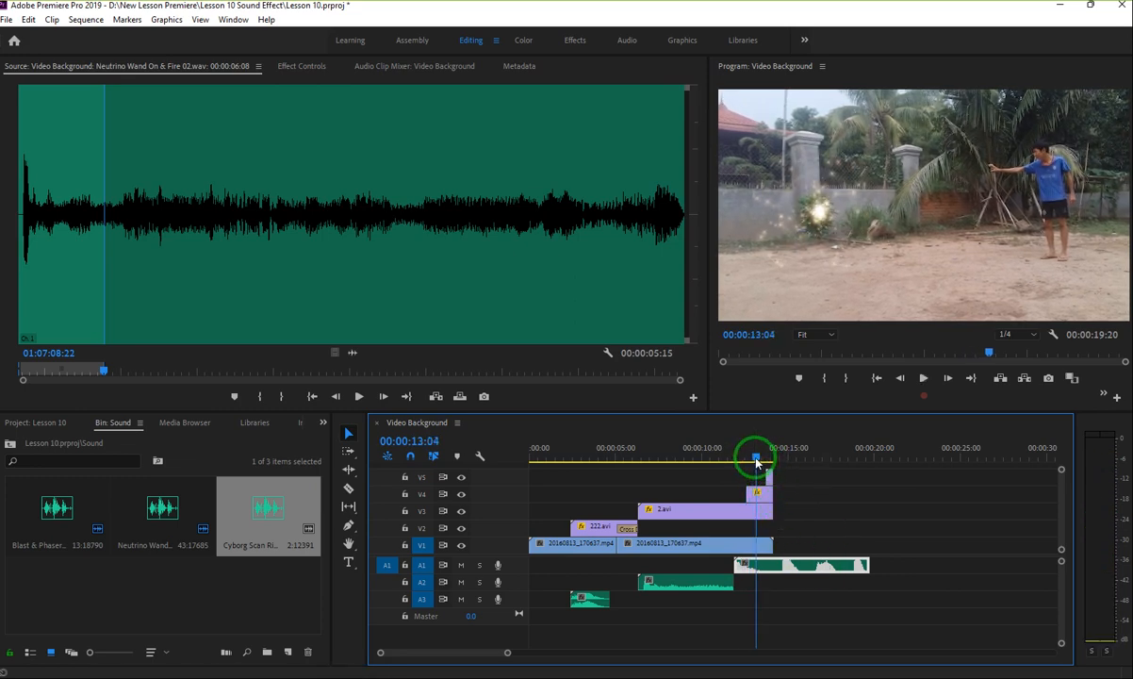
Step: Move the fire clip on V5 to start earlier at about 00:00:13:00, extend it to the end of the footage, and play the burst
{"action": "mouse_move", "coordinate": [756, 462]}
{"action": "left_mouse_down"}
{"action": "mouse_move", "coordinate": [777, 462]}
{"action": "mouse_move", "coordinate": [750, 466]}
{"action": "mouse_move", "coordinate": [761, 469]}
{"action": "left_mouse_up"}
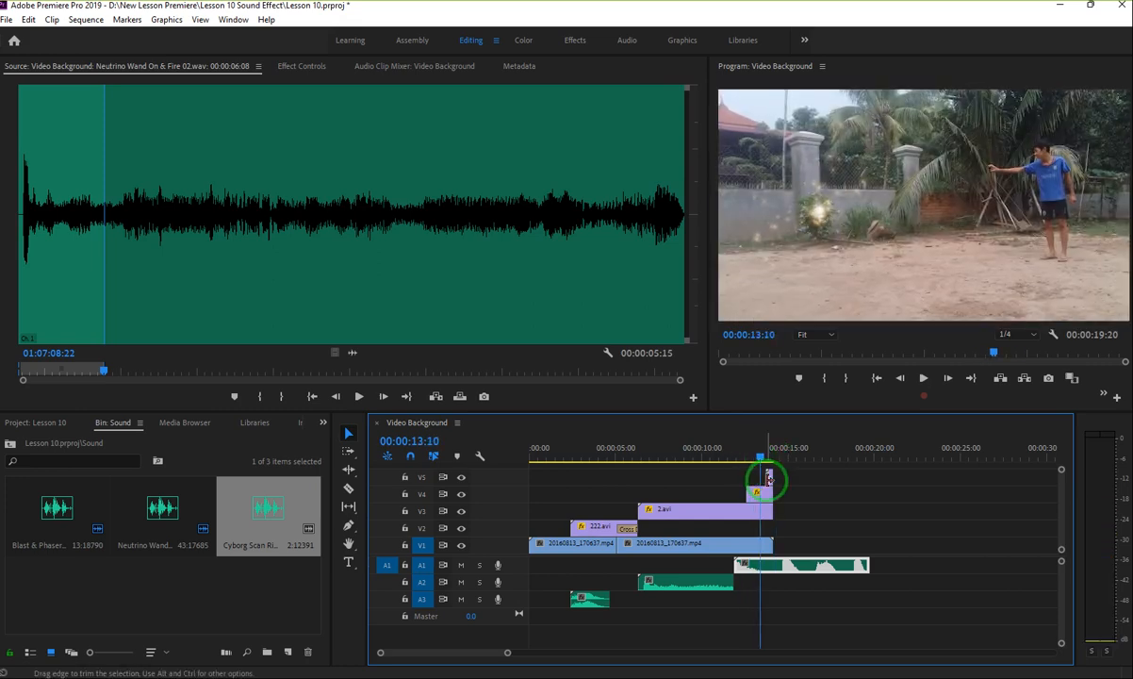
{"action": "left_click_drag", "start_coordinate": [762, 479], "coordinate": [761, 480]}
{"action": "left_click", "coordinate": [768, 478]}
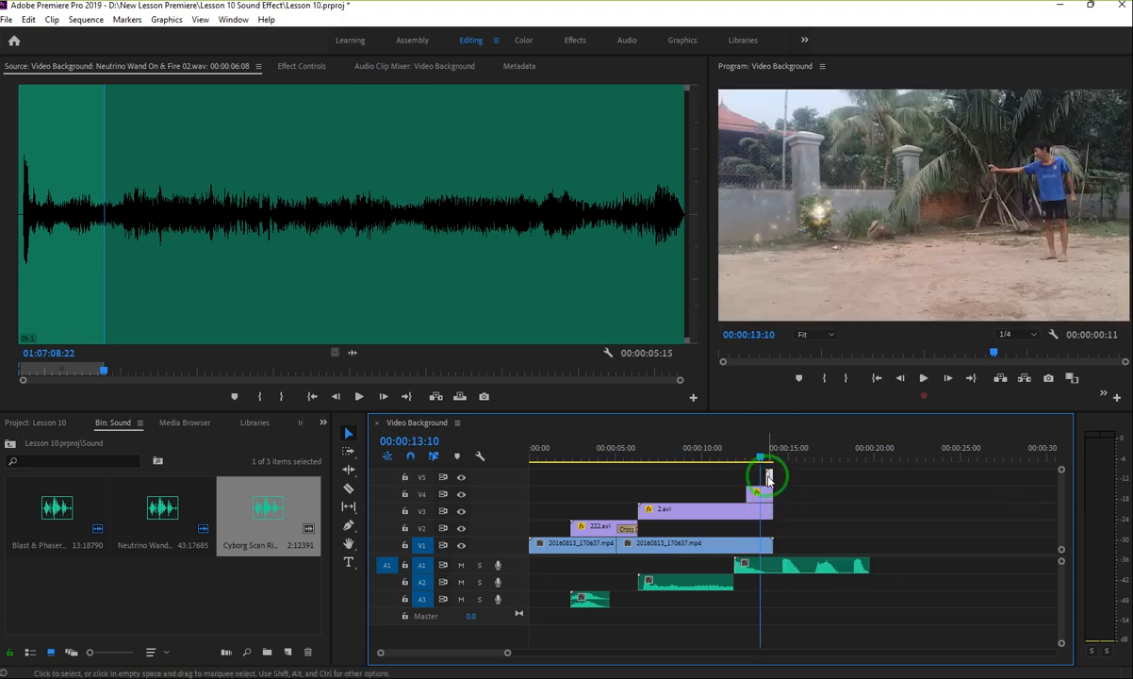
{"action": "left_click_drag", "start_coordinate": [766, 476], "coordinate": [764, 480]}
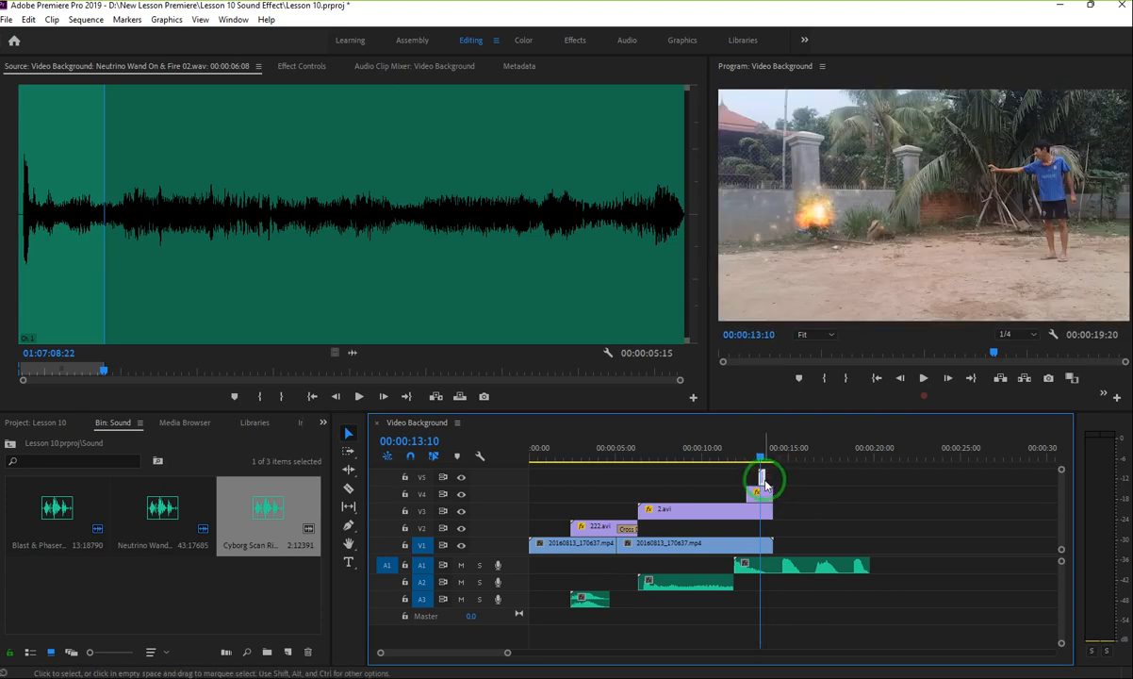
{"action": "left_click_drag", "start_coordinate": [770, 477], "coordinate": [773, 571]}
{"action": "left_click", "coordinate": [742, 459]}
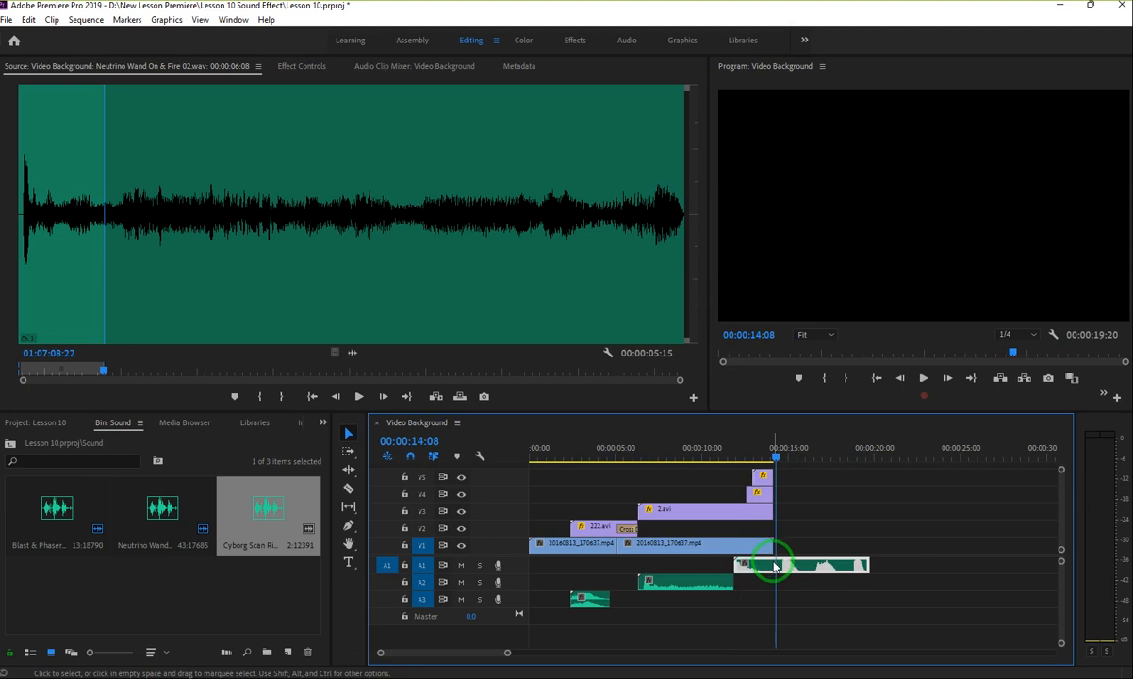
Step: Trim the Blast & Phaser Assortment sound on A1 to end with the video clips, and review the sequence
{"action": "mouse_move", "coordinate": [770, 563]}
{"action": "left_mouse_down"}
{"action": "mouse_move", "coordinate": [785, 565]}
{"action": "mouse_move", "coordinate": [769, 564]}
{"action": "left_mouse_up"}
{"action": "left_click_drag", "start_coordinate": [587, 444], "coordinate": [772, 462]}
{"action": "left_click", "coordinate": [886, 257]}
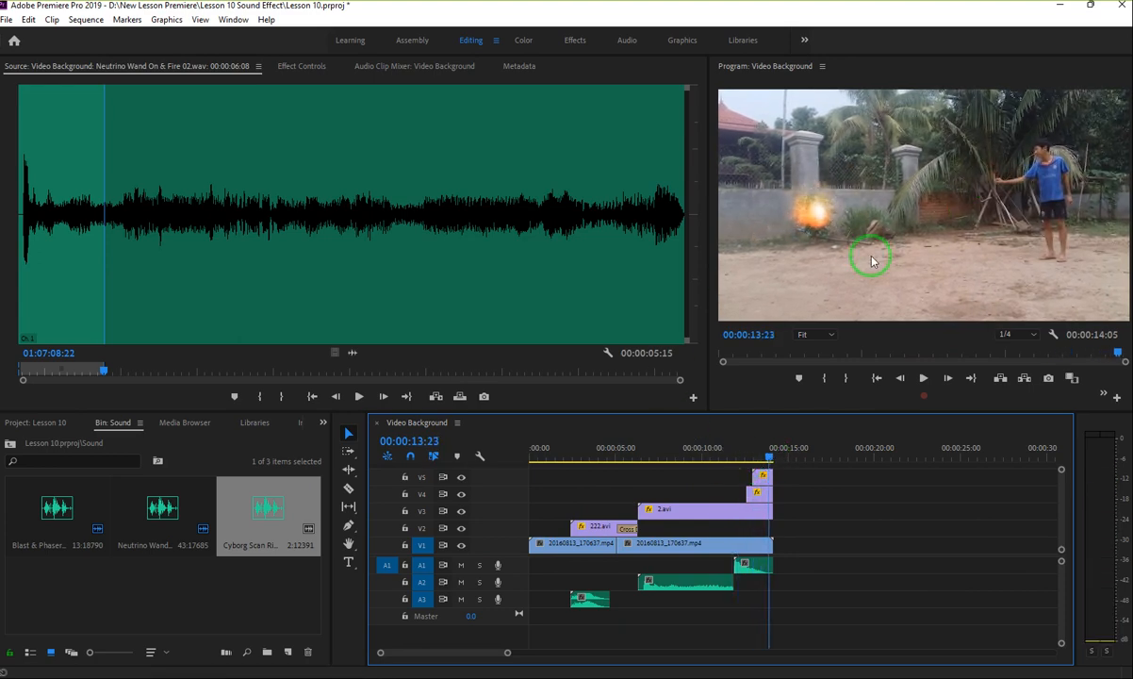
Step: Import Campfire 01.wav from the Sound effect folder into the Sound bin
{"action": "mouse_move", "coordinate": [355, 677]}
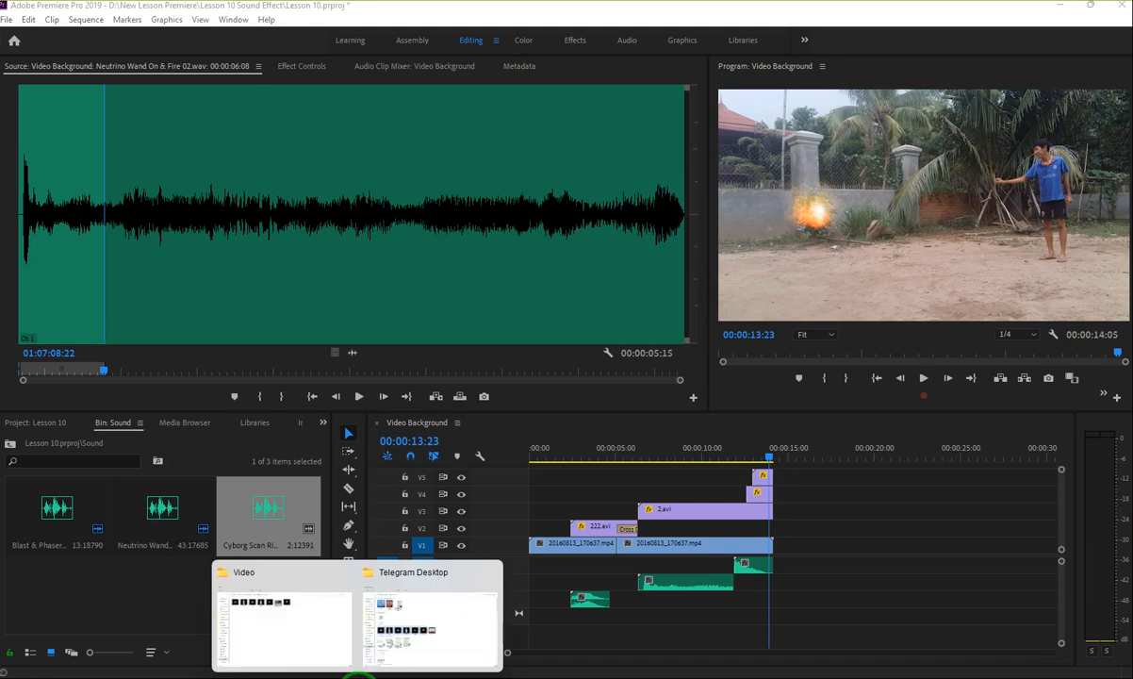
{"action": "left_click", "coordinate": [286, 630]}
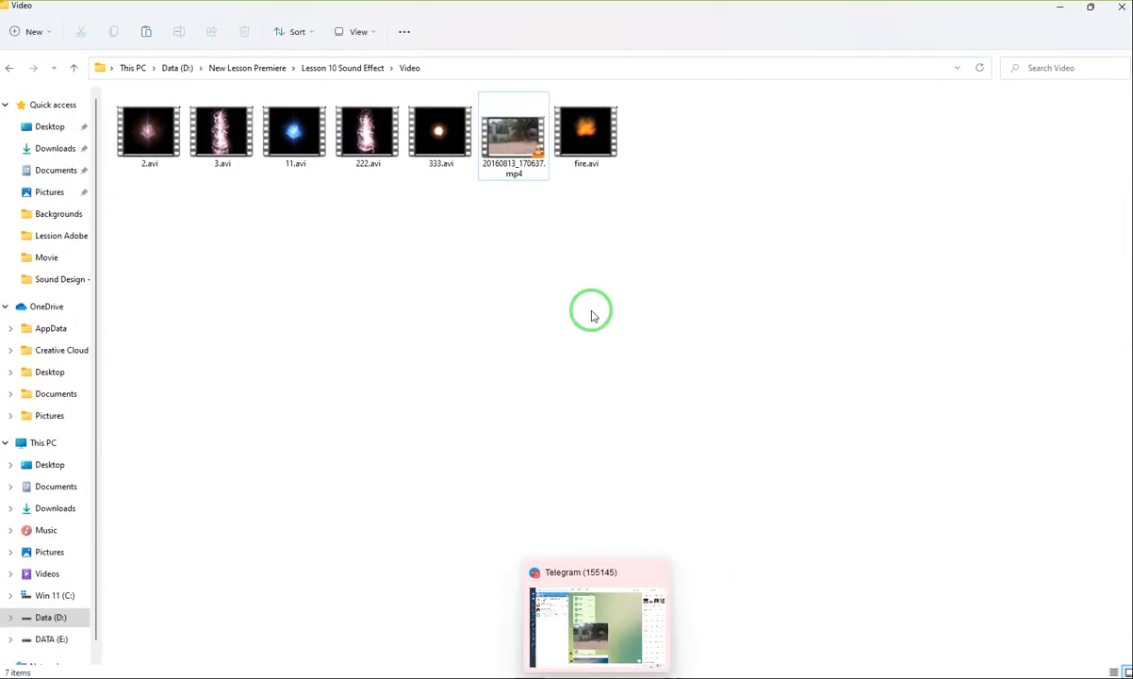
{"action": "left_click", "coordinate": [54, 622]}
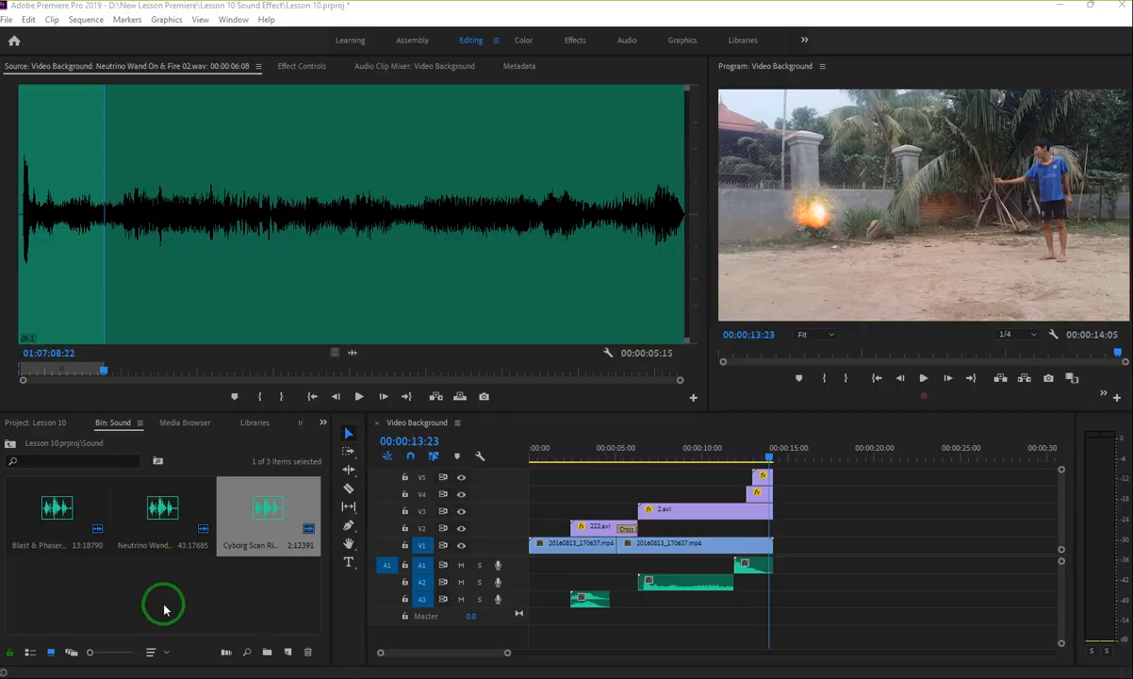
{"action": "right_click", "coordinate": [164, 610]}
{"action": "left_click", "coordinate": [210, 471]}
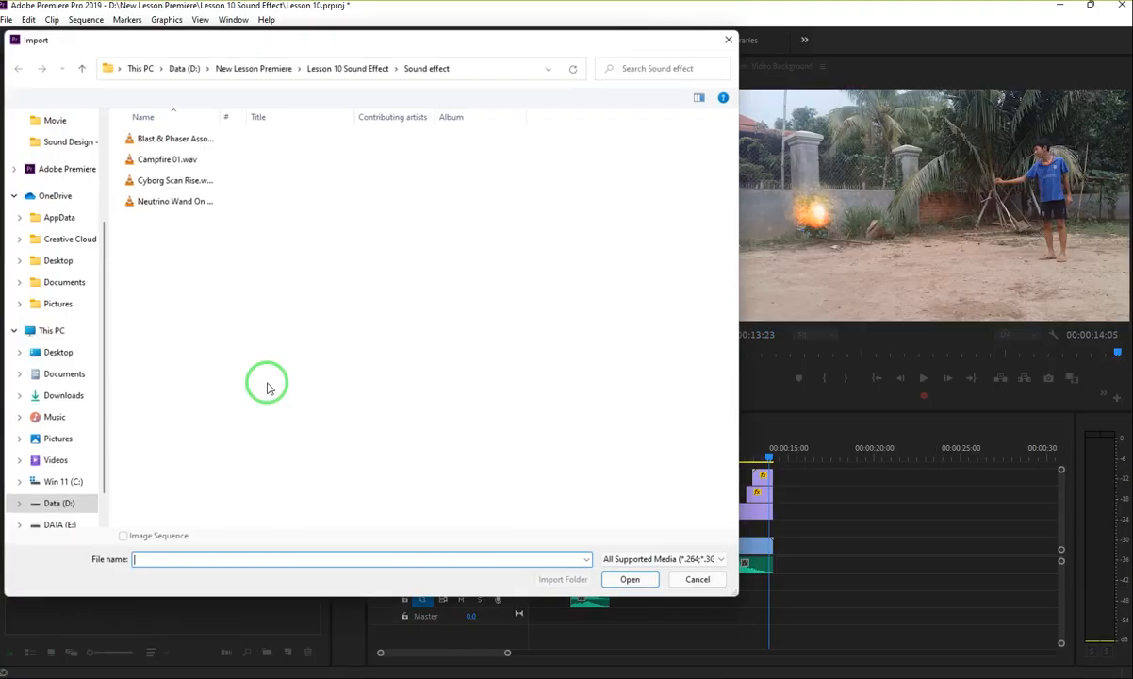
{"action": "double_click", "coordinate": [153, 158]}
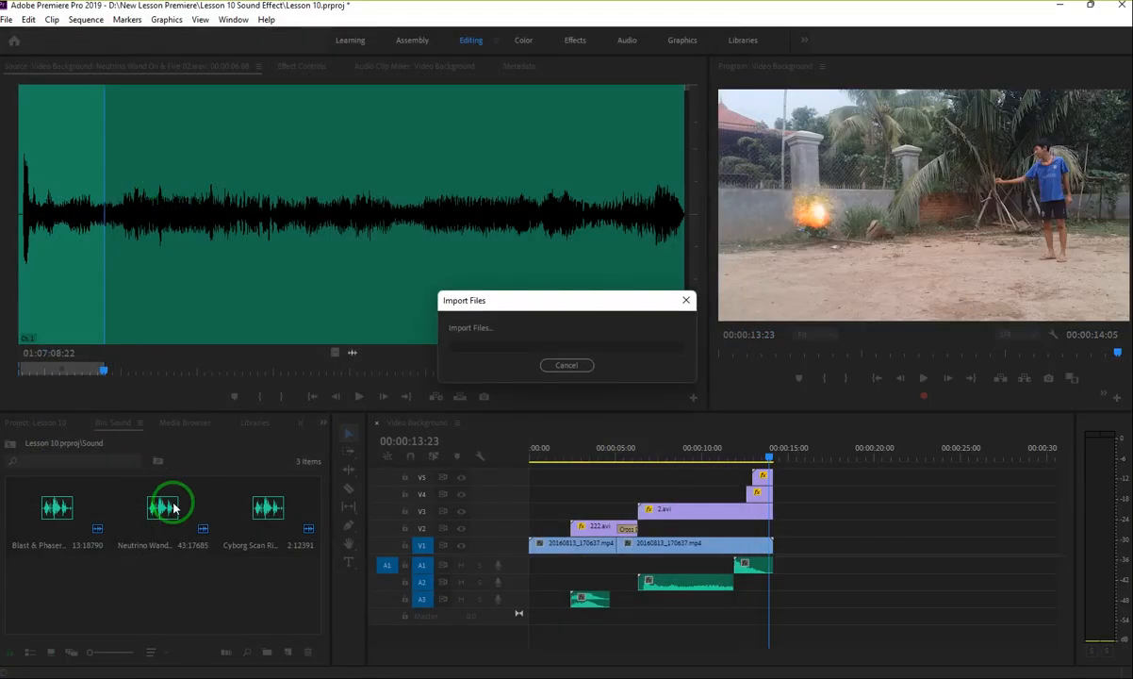
Step: Place the Campfire 01 sound on A2 at the start of the V5 fire clip, and play the throw and burst
{"action": "left_click_drag", "start_coordinate": [366, 571], "coordinate": [766, 591]}
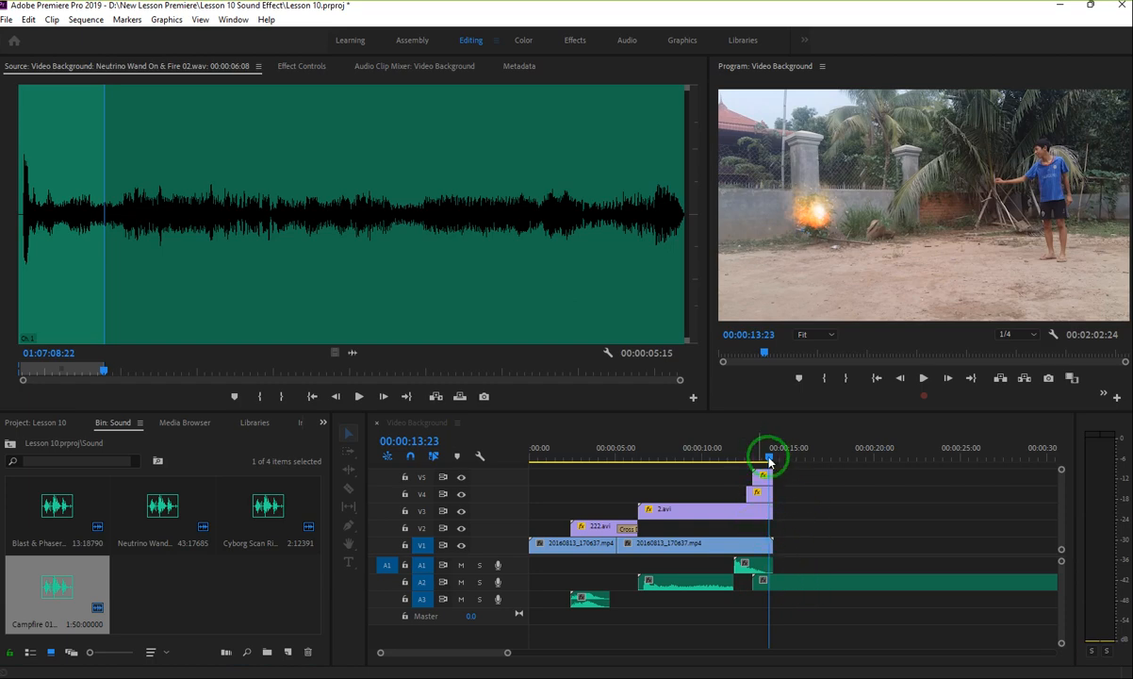
{"action": "key", "text": "space"}
{"action": "left_click_drag", "start_coordinate": [789, 457], "coordinate": [721, 468]}
{"action": "key", "text": "space"}
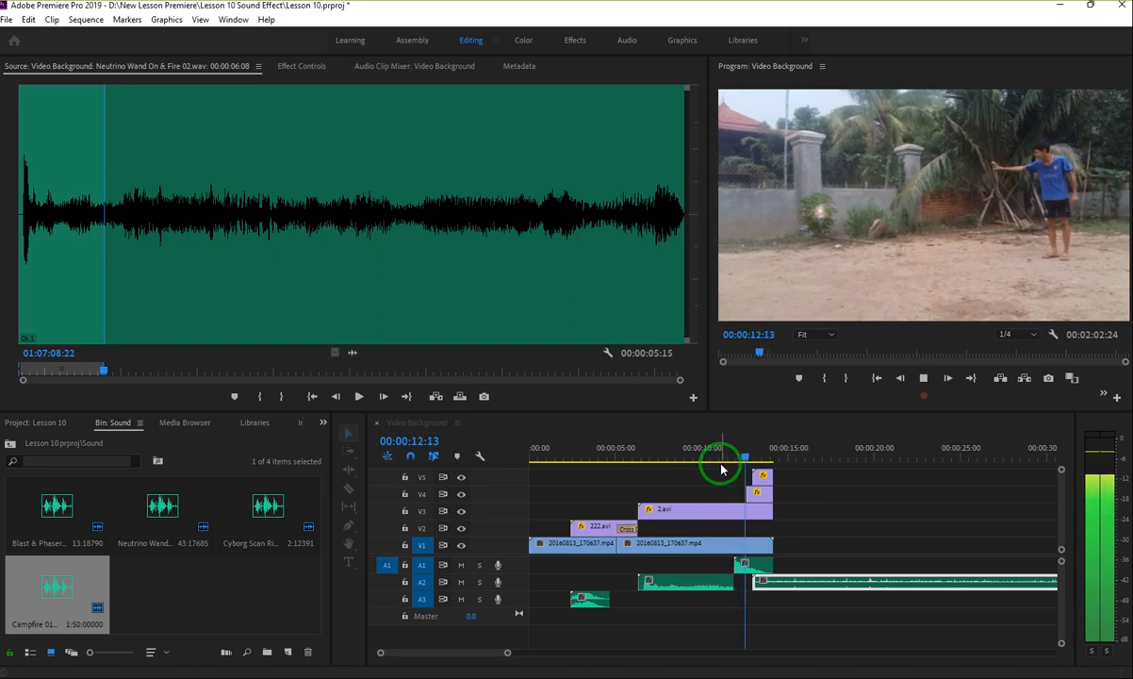
{"action": "key", "text": "space"}
Step: Move the Campfire 01 sound on A2 back to the end of the Neutrino Wand sound, and replay the burst
{"action": "left_click_drag", "start_coordinate": [802, 585], "coordinate": [799, 587]}
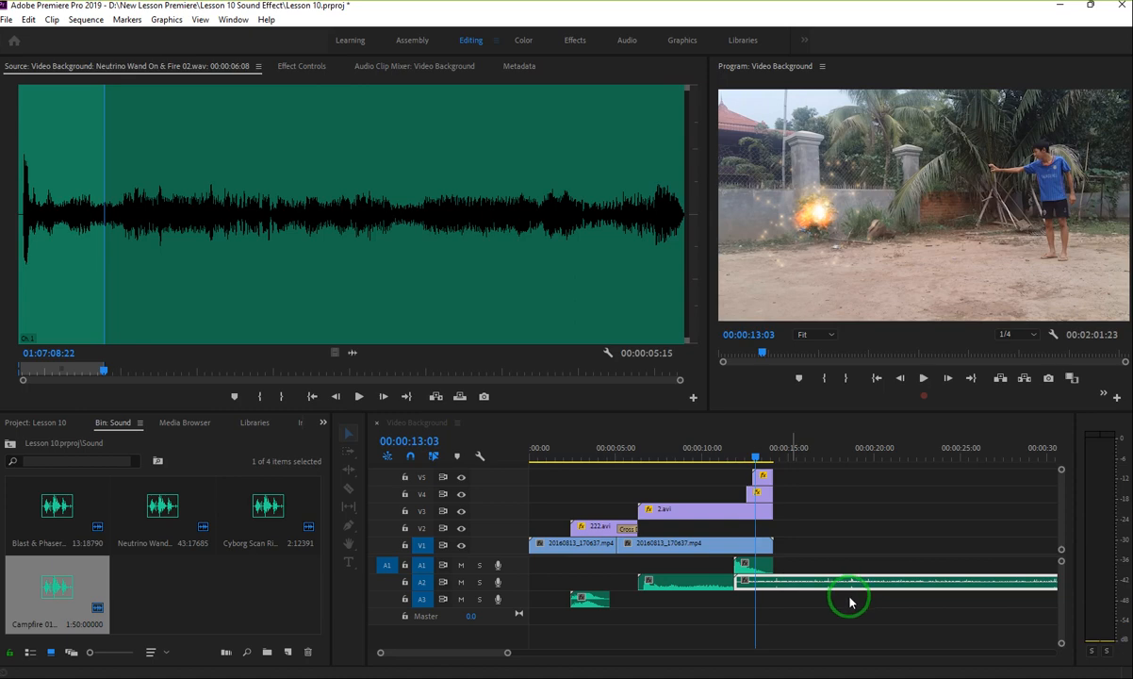
{"action": "left_click_drag", "start_coordinate": [758, 459], "coordinate": [725, 468]}
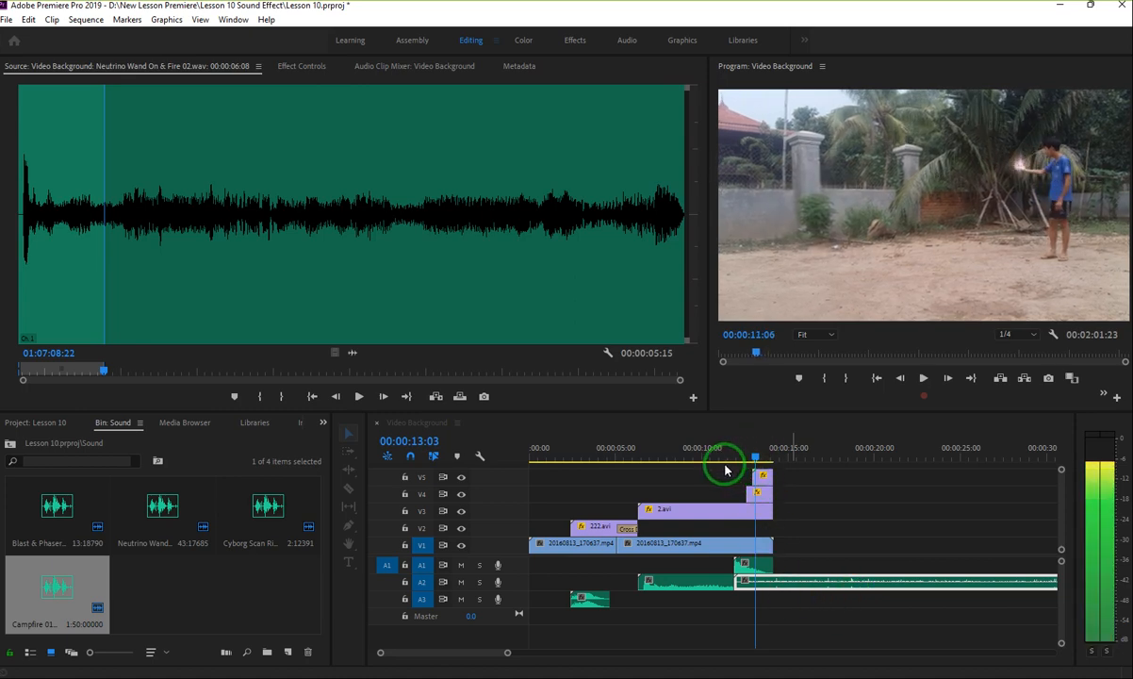
{"action": "left_click_drag", "start_coordinate": [760, 471], "coordinate": [776, 462]}
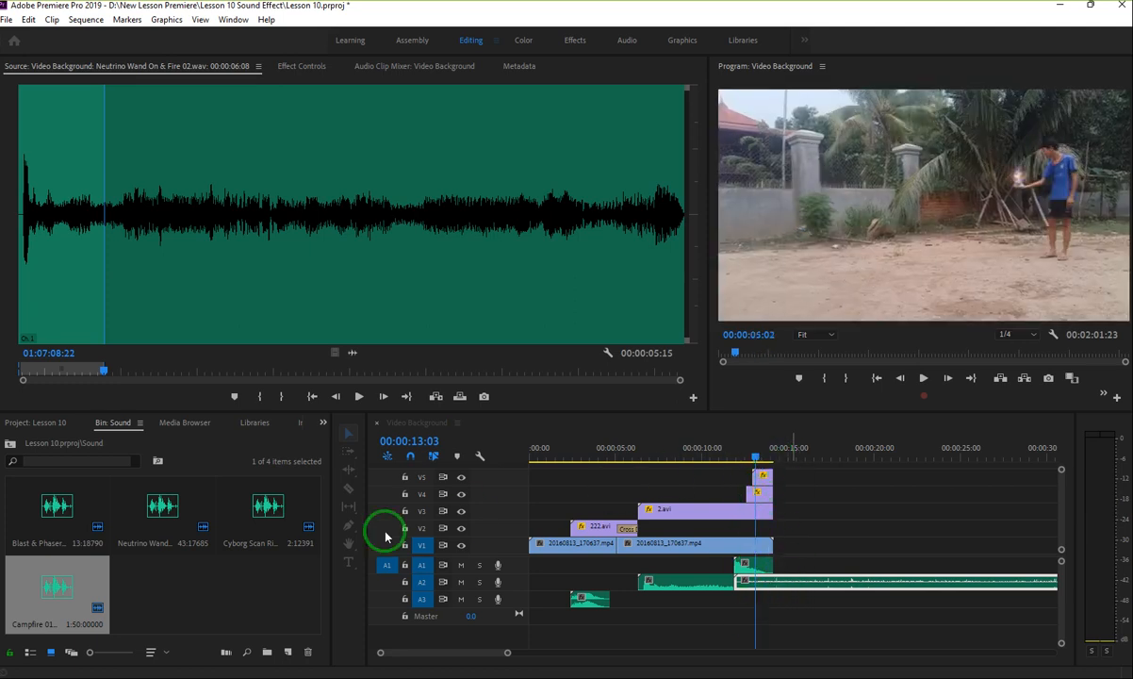
Step: Play the whole sequence from the beginning to check the timing of all the sound effects
{"action": "key", "text": "Up"}
{"action": "key", "text": "Up"}
{"action": "key", "text": "Up"}
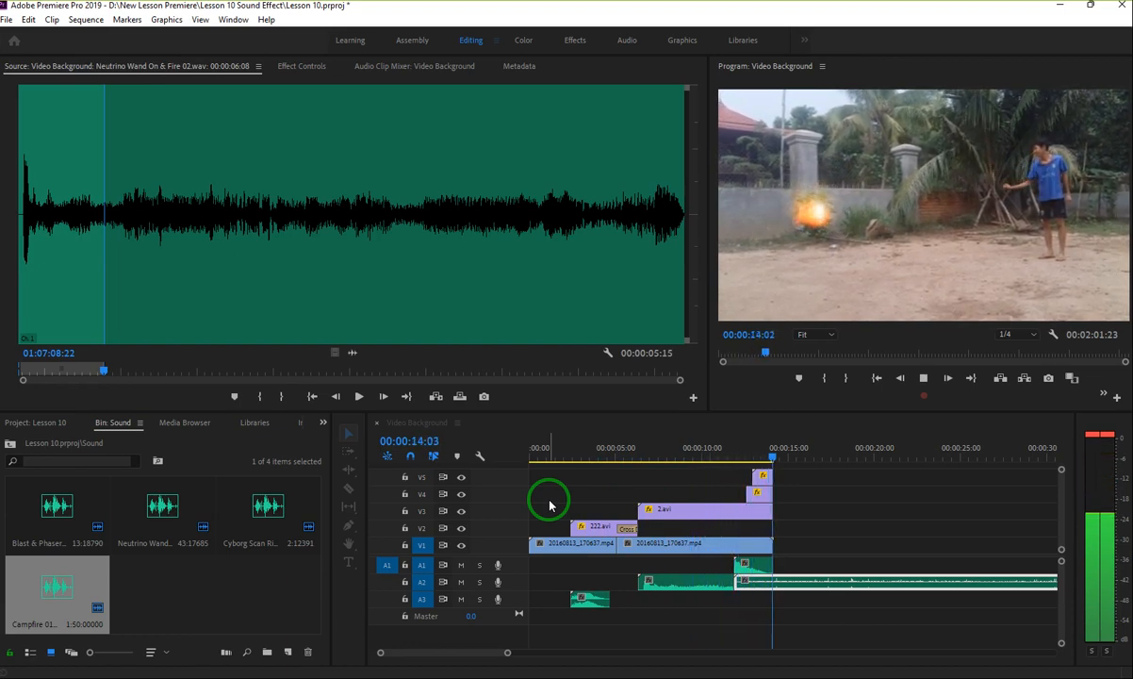
{"action": "left_click", "coordinate": [785, 464]}
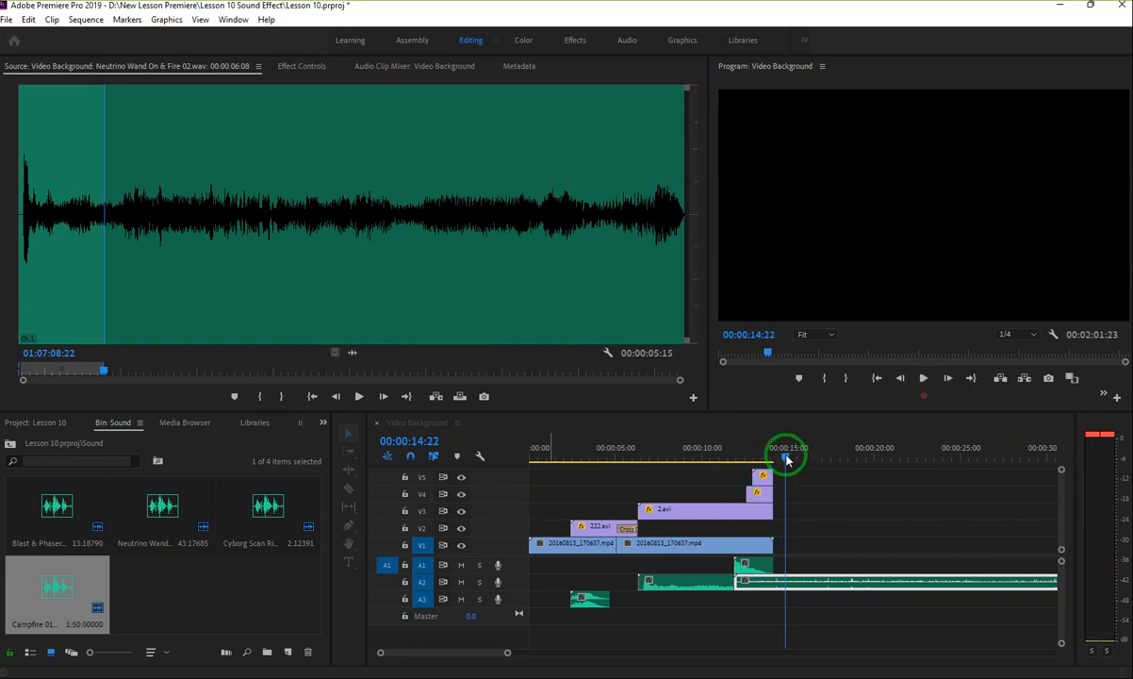
Step: Split the Campfire 01 sound on A2 at 00:00:13:23 and 00:00:16:11, and delete everything after the first cut
{"action": "left_click", "coordinate": [778, 586]}
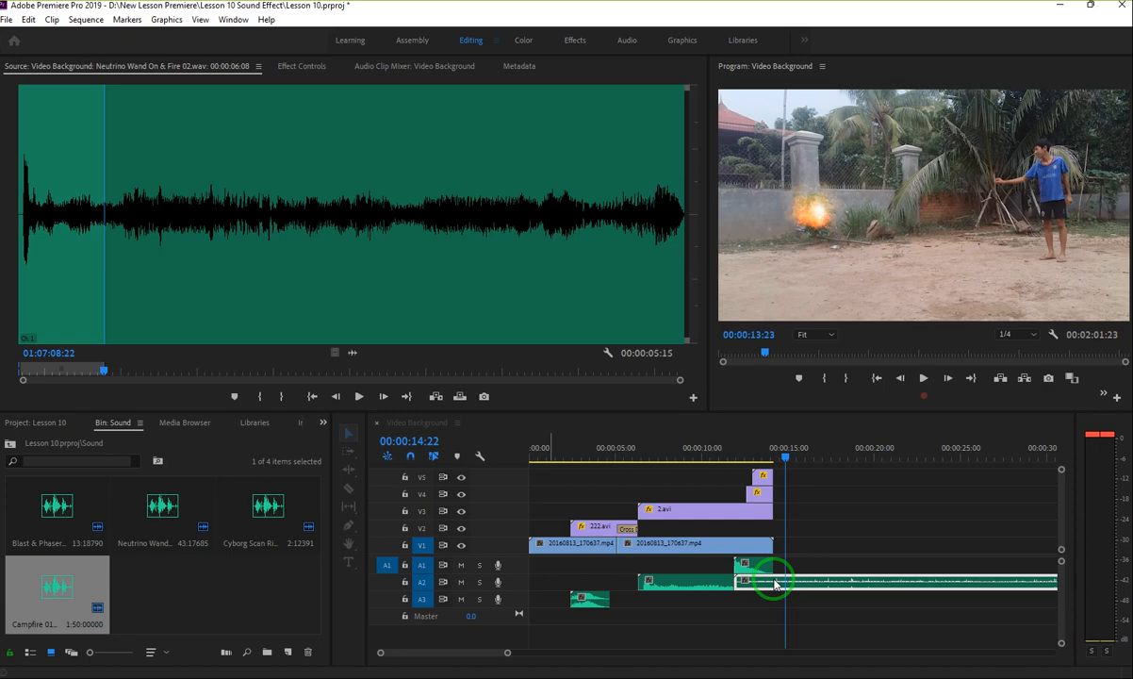
{"action": "left_click_drag", "start_coordinate": [786, 463], "coordinate": [817, 476]}
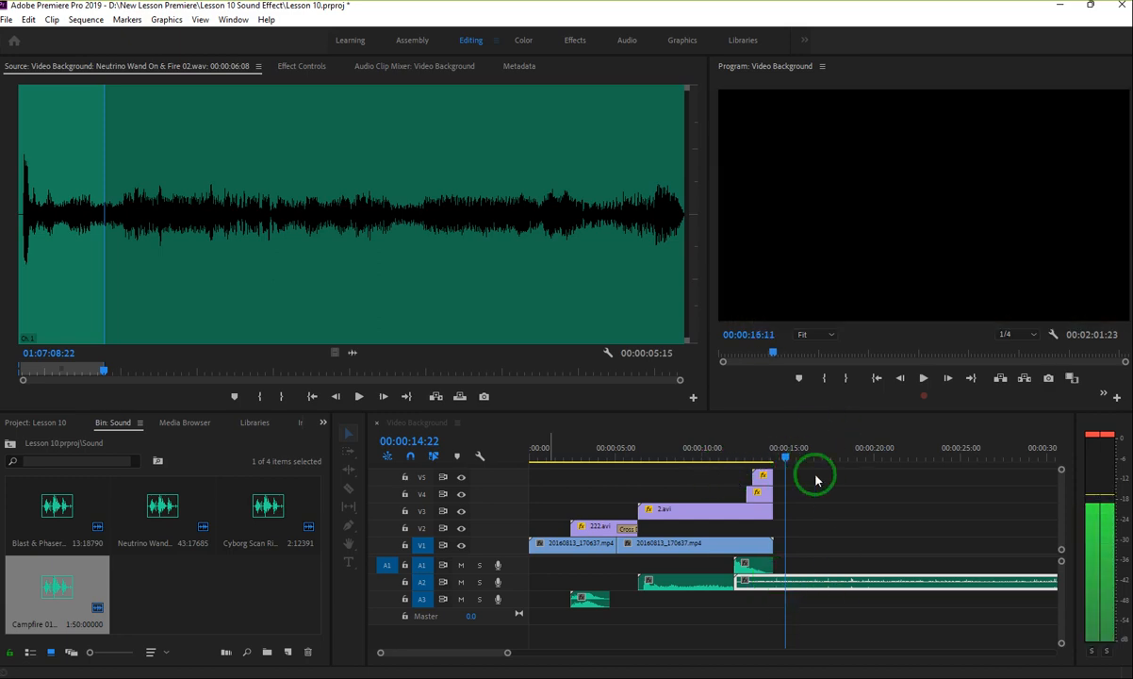
{"action": "left_click_drag", "start_coordinate": [818, 629], "coordinate": [821, 560]}
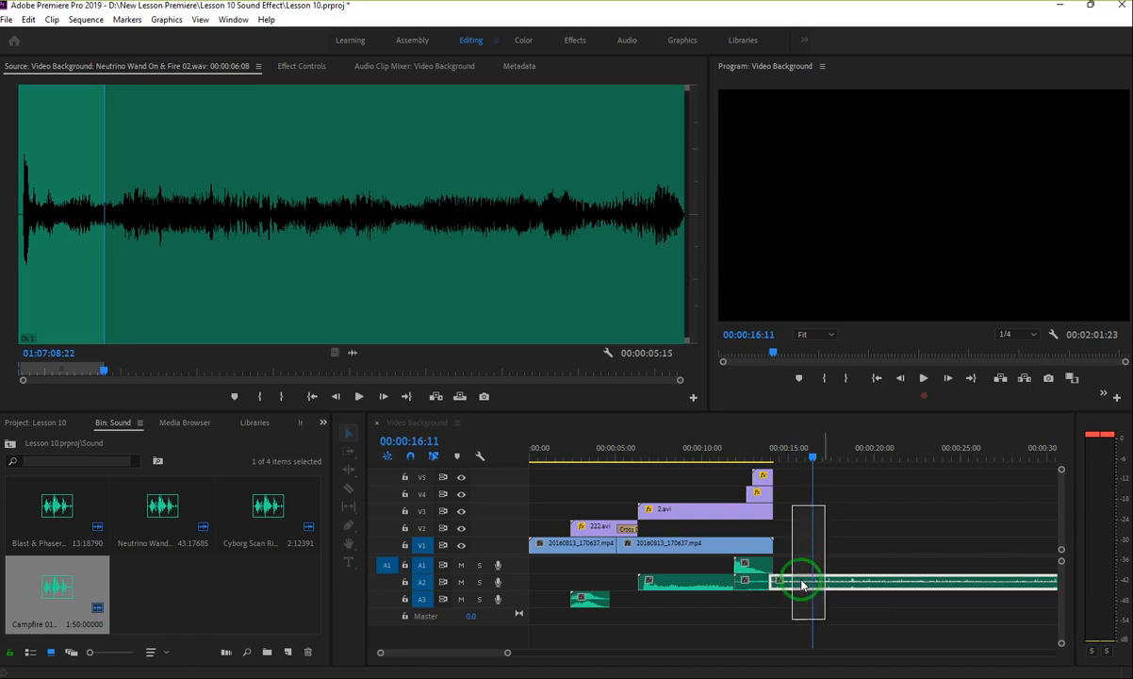
{"action": "mouse_move", "coordinate": [801, 585]}
{"action": "left_mouse_down"}
{"action": "mouse_move", "coordinate": [863, 549]}
{"action": "mouse_move", "coordinate": [911, 633]}
{"action": "mouse_move", "coordinate": [830, 550]}
{"action": "mouse_move", "coordinate": [801, 575]}
{"action": "left_mouse_up"}
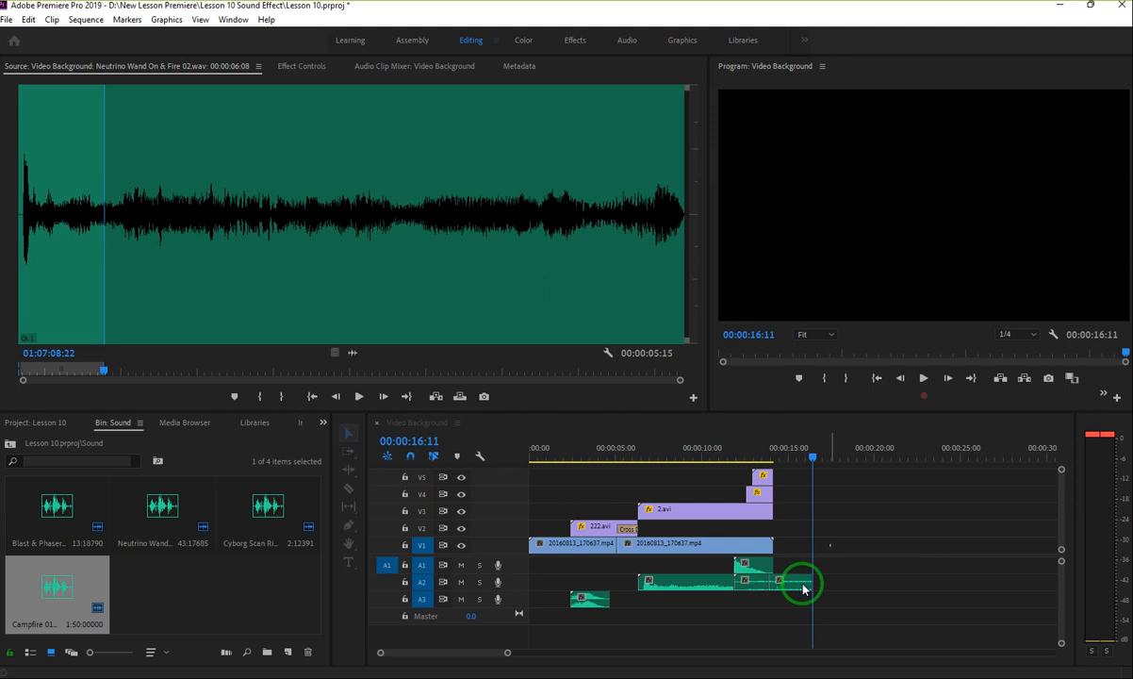
{"action": "left_click_drag", "start_coordinate": [831, 566], "coordinate": [780, 598]}
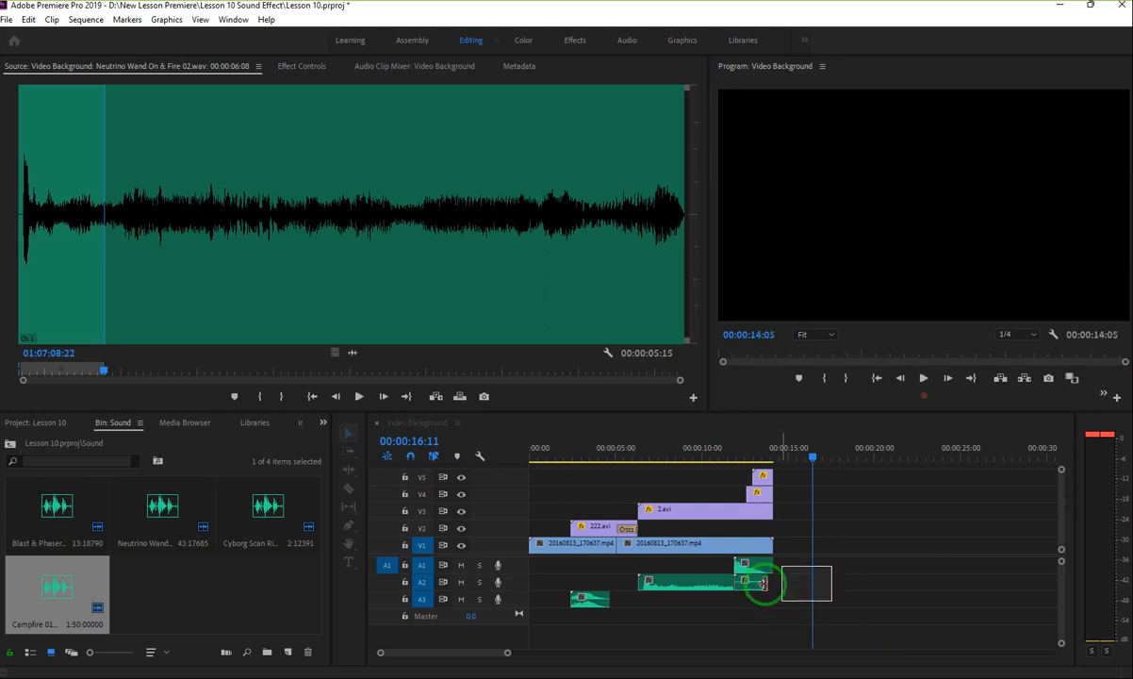
Step: Extend the end of the Campfire 01 sound on A2 to the end of the video clips, and return the playhead to 00:00:00:00
{"action": "double_click", "coordinate": [765, 583]}
{"action": "mouse_move", "coordinate": [766, 583]}
{"action": "left_mouse_down"}
{"action": "mouse_move", "coordinate": [767, 595]}
{"action": "mouse_move", "coordinate": [781, 583]}
{"action": "left_mouse_up"}
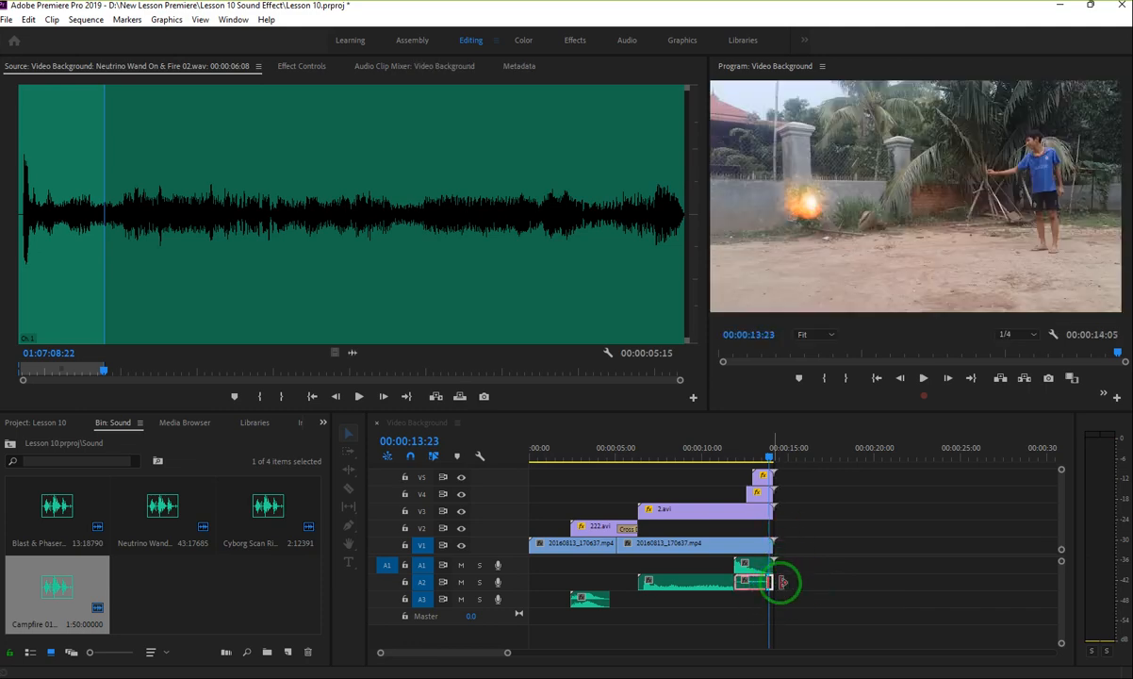
{"action": "left_click_drag", "start_coordinate": [771, 462], "coordinate": [543, 451]}
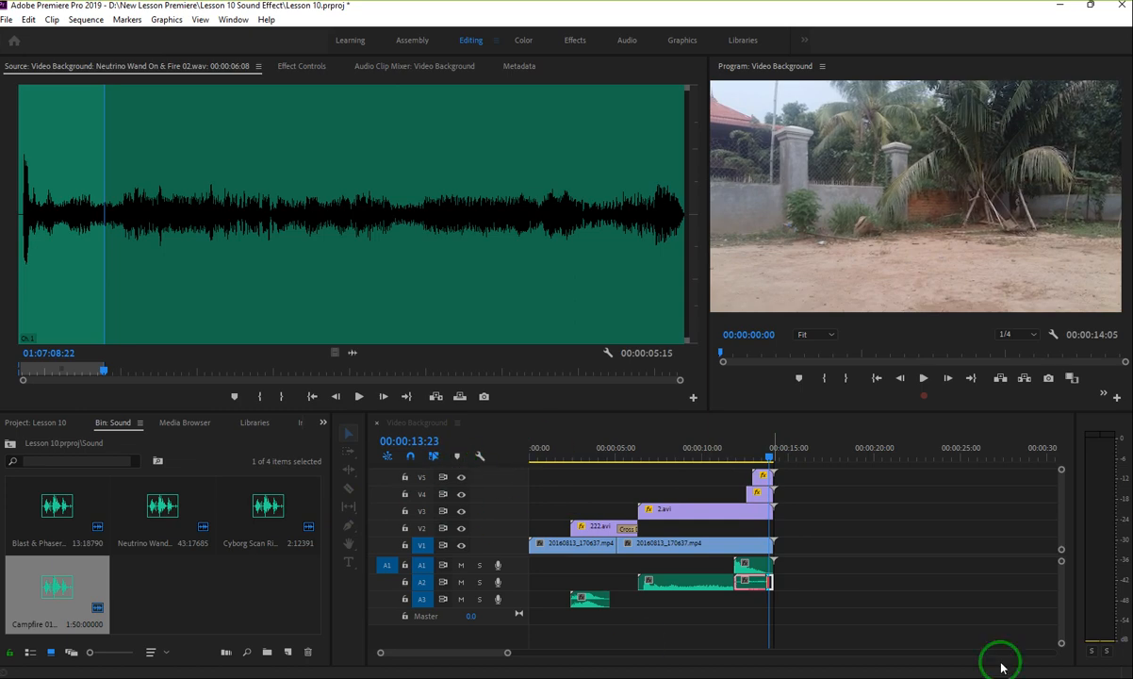
Step: Open the media export settings for the Video Background sequence and set the format to H.264
{"action": "left_click", "coordinate": [7, 21]}
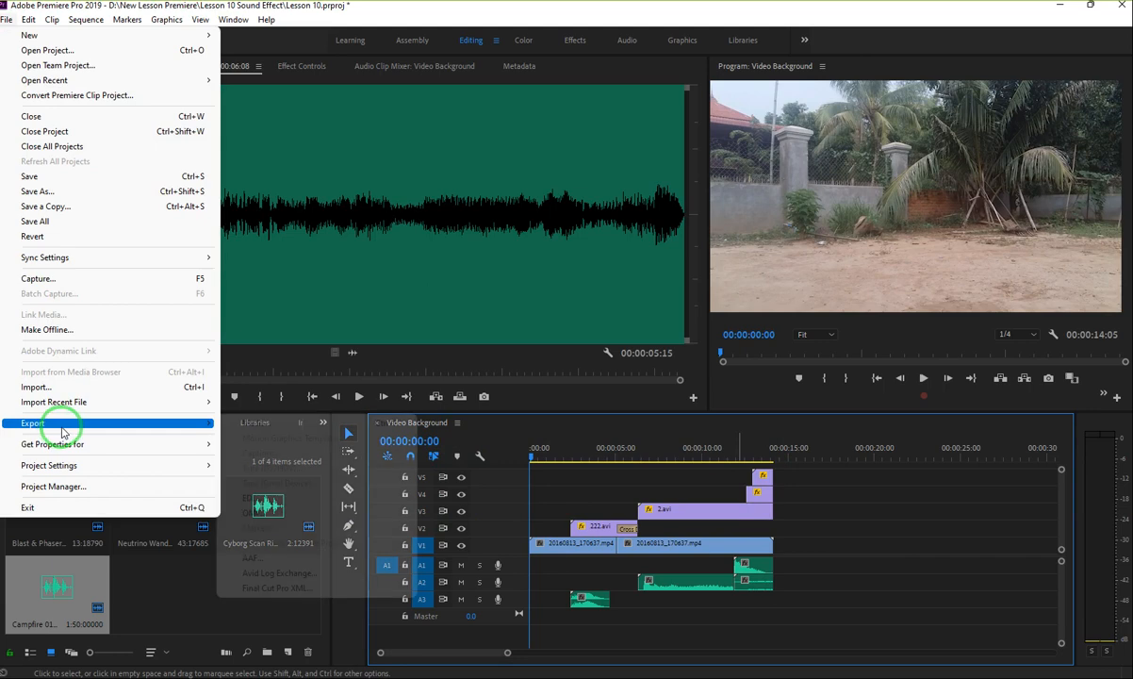
{"action": "left_click", "coordinate": [92, 338]}
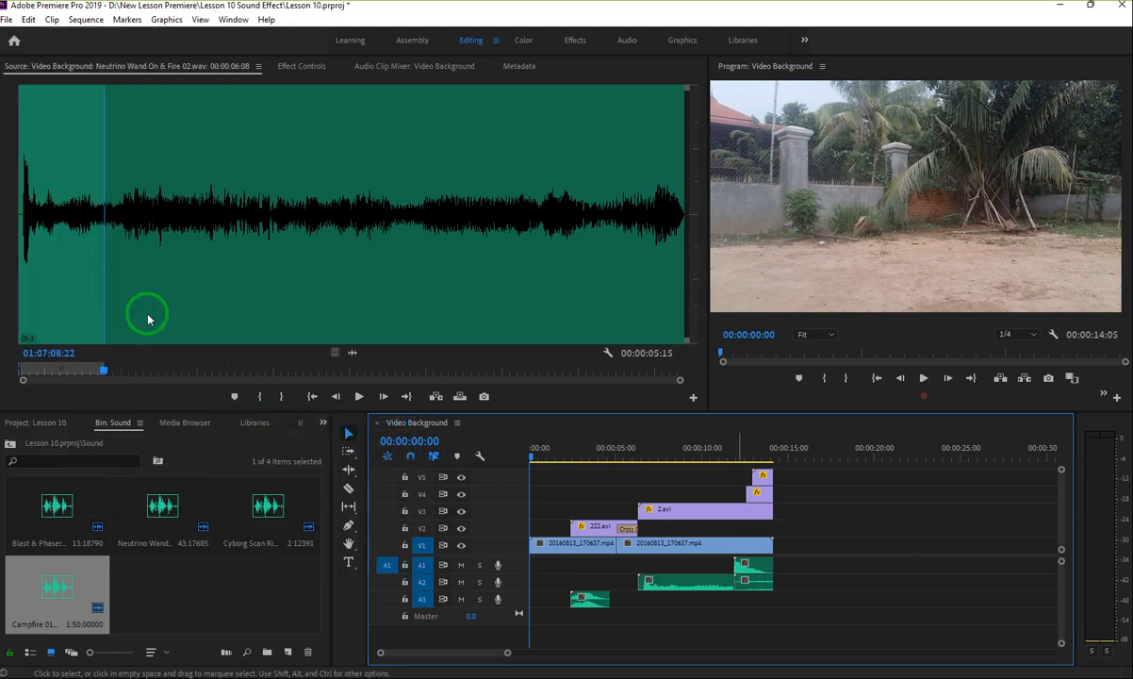
{"action": "left_click", "coordinate": [681, 474]}
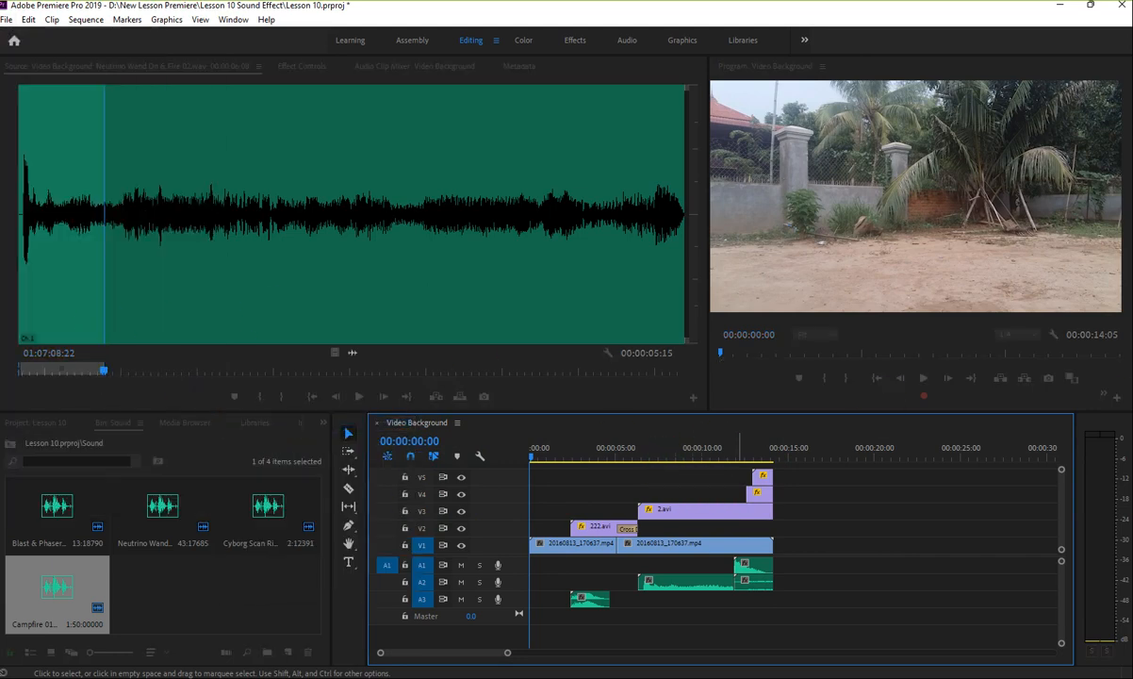
{"action": "key", "text": "ctrl+m"}
{"action": "left_click_drag", "start_coordinate": [539, 142], "coordinate": [533, 111]}
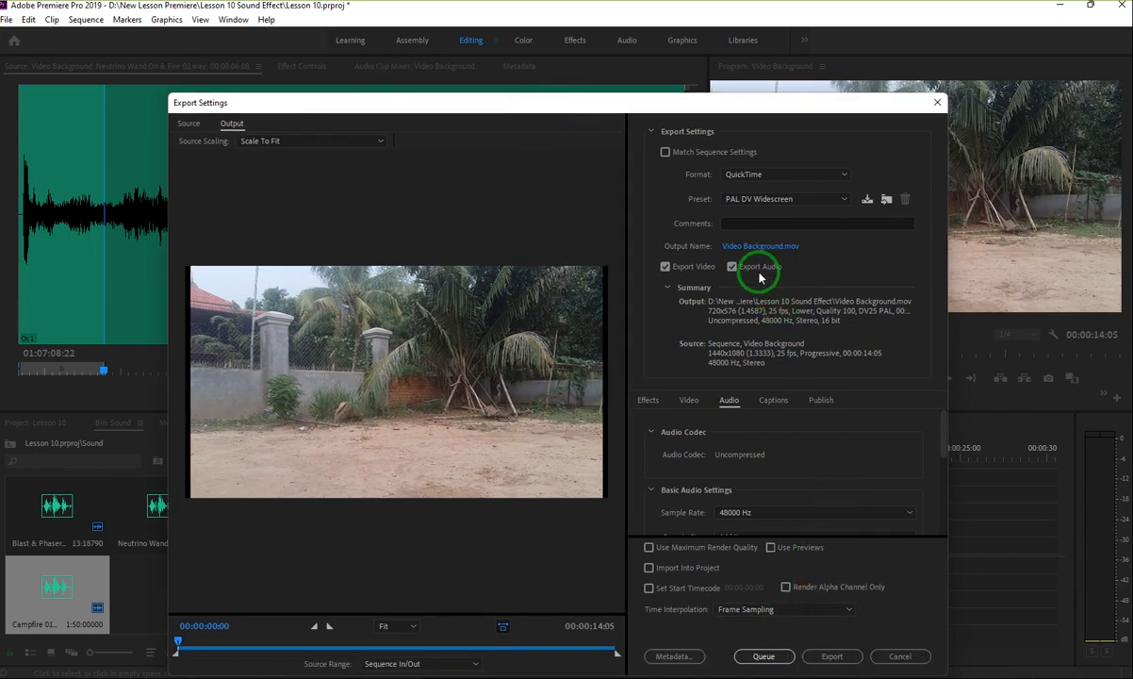
{"action": "left_click", "coordinate": [759, 247]}
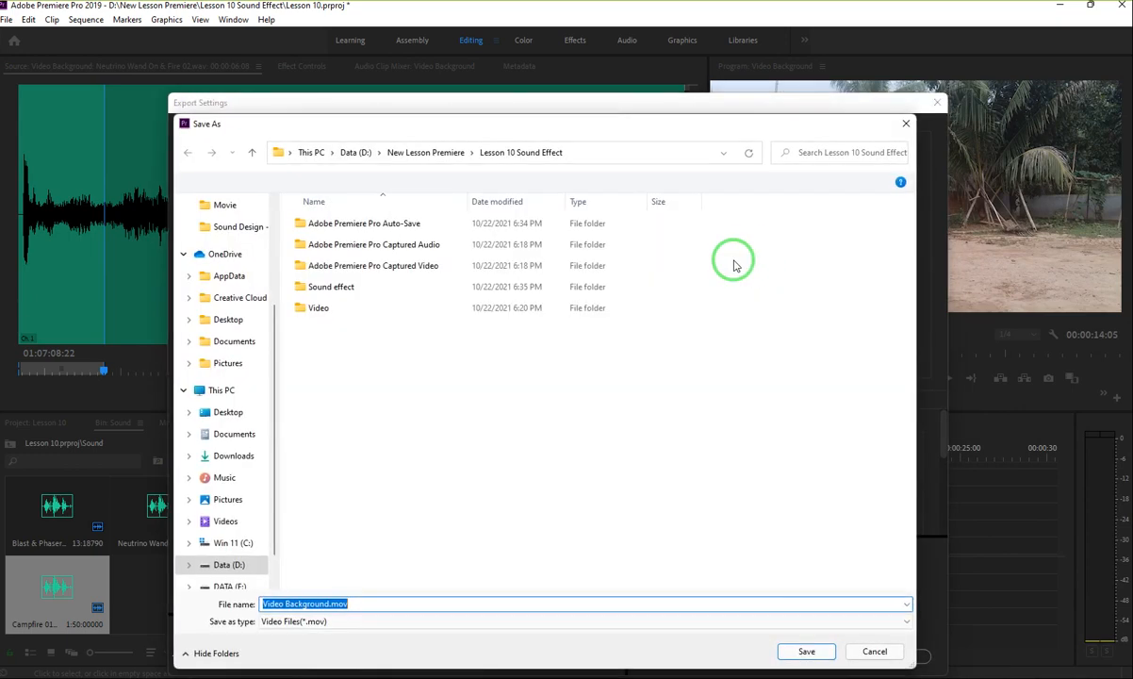
{"action": "left_click", "coordinate": [905, 125]}
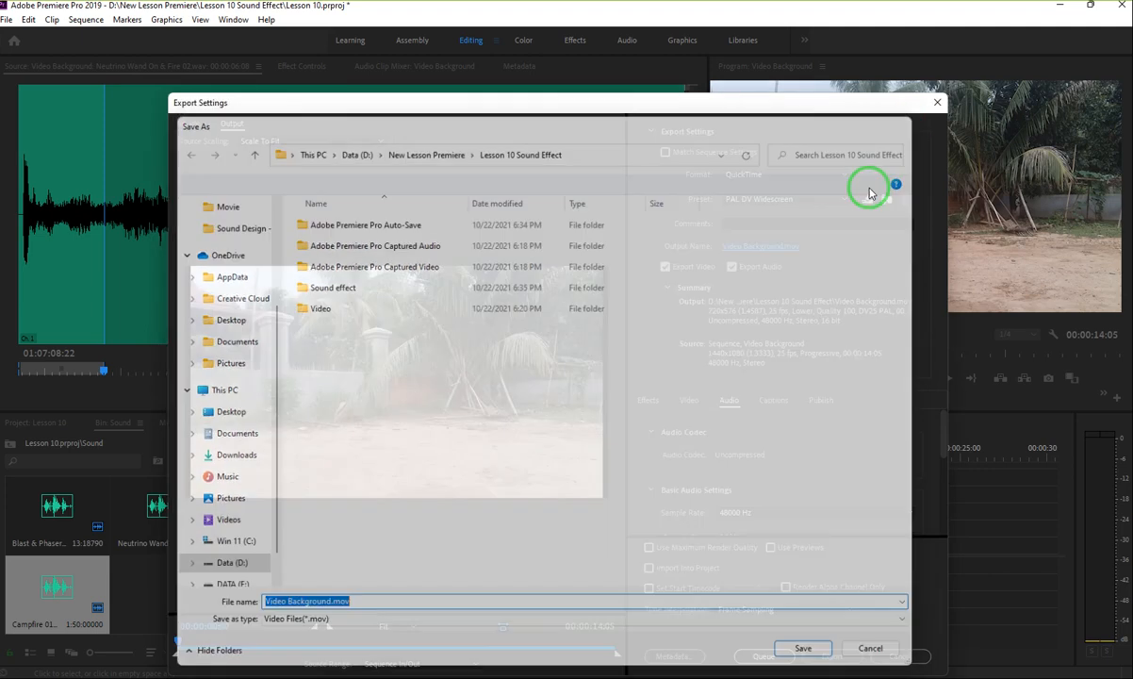
{"action": "left_click", "coordinate": [785, 176]}
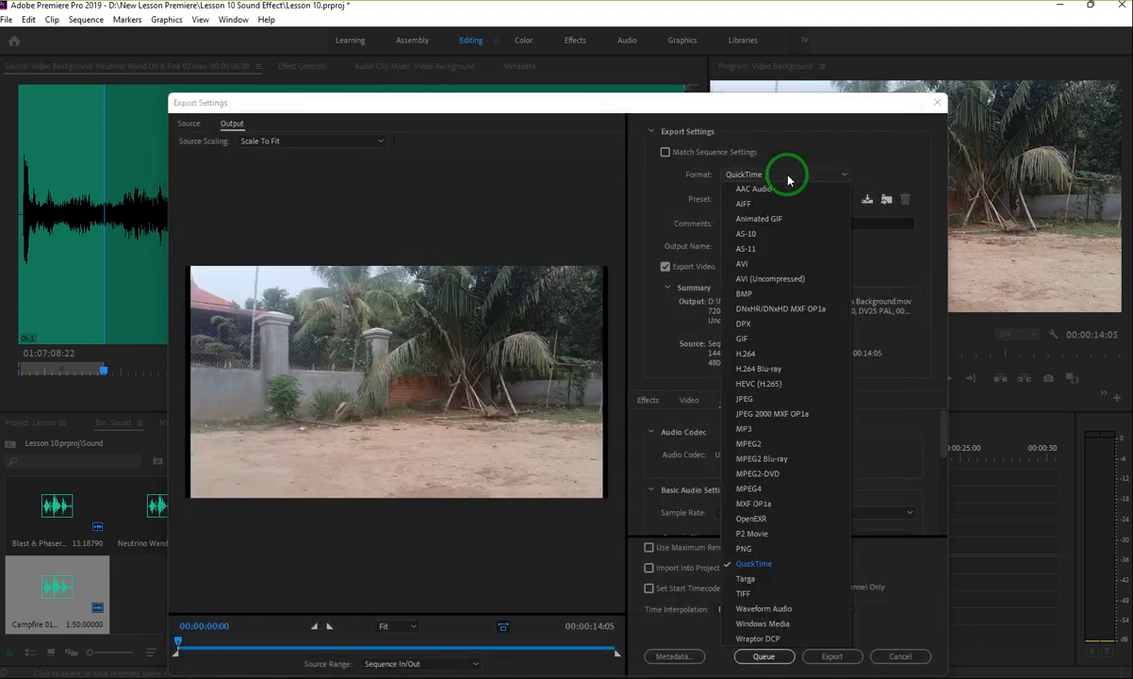
{"action": "left_click", "coordinate": [762, 354]}
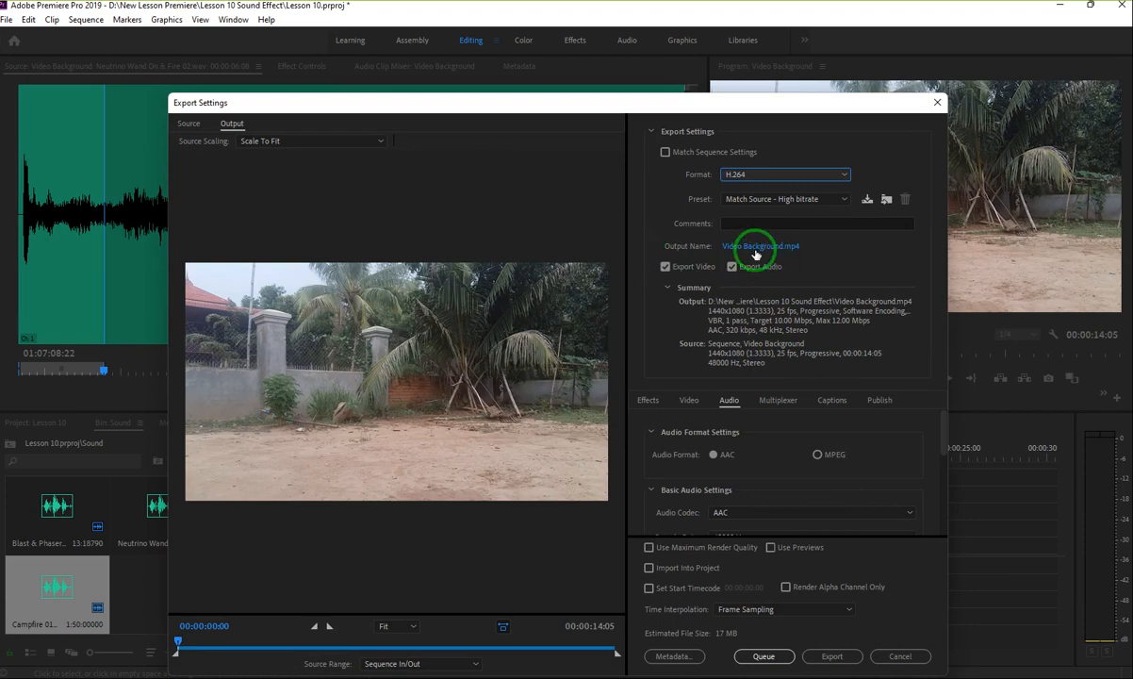
Step: Name the output file Video Effect.mp4 in the Lesson 10 Sound Effect folder and export the sequence
{"action": "left_click", "coordinate": [754, 249]}
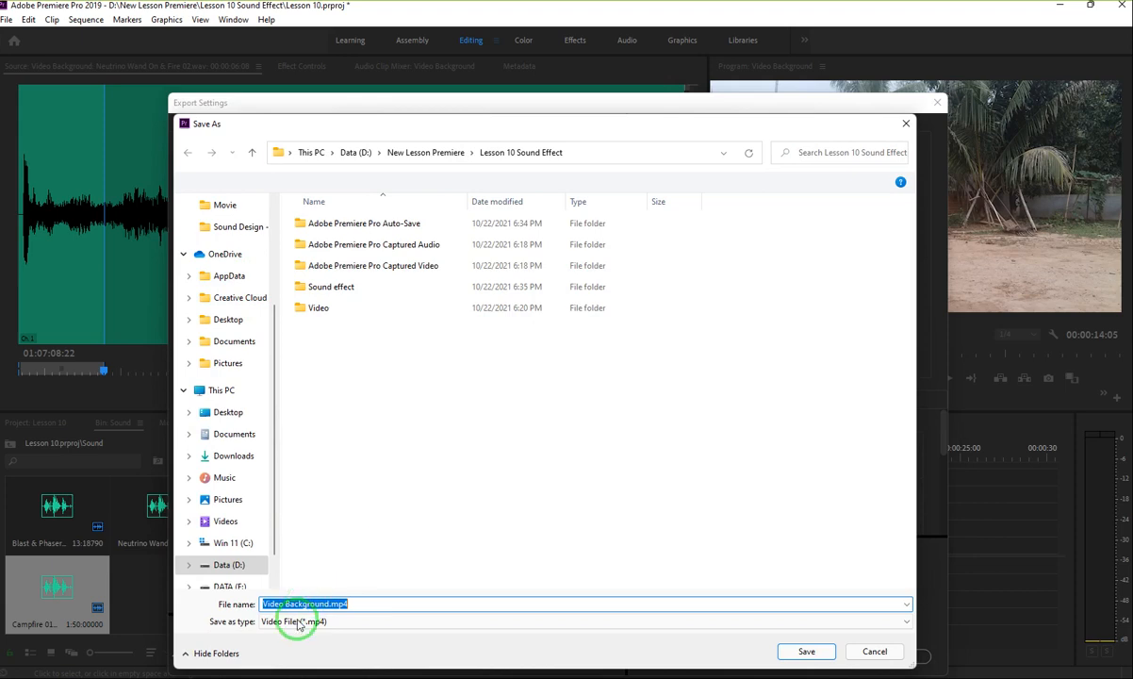
{"action": "left_click", "coordinate": [331, 606]}
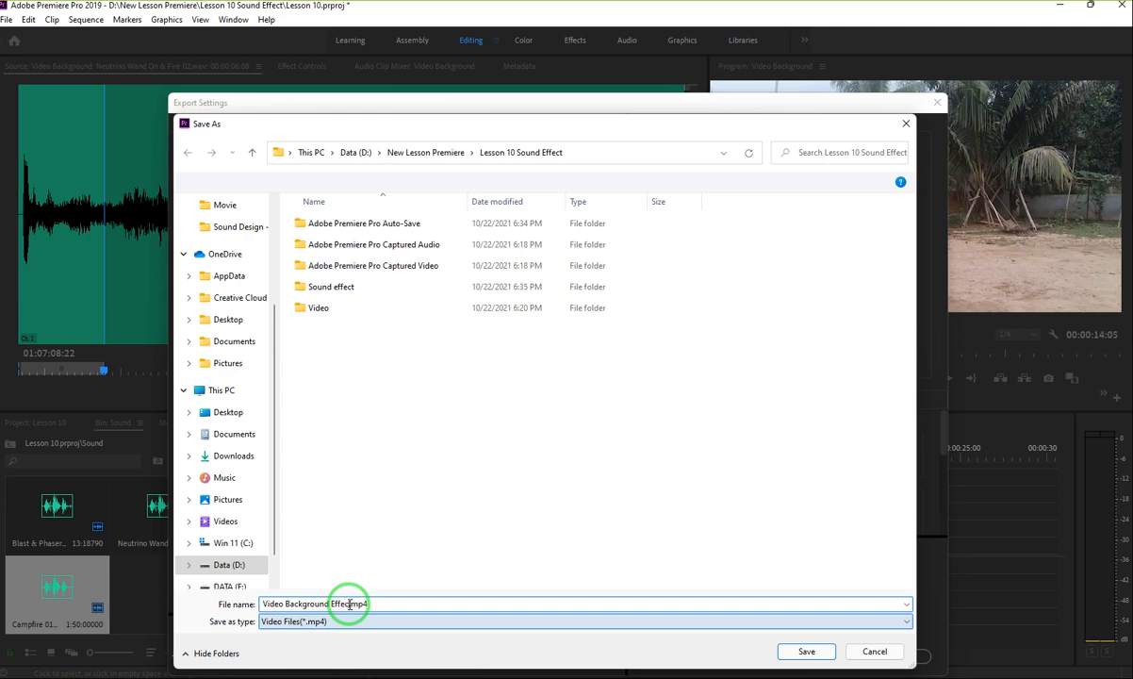
{"action": "left_click_drag", "start_coordinate": [286, 605], "coordinate": [326, 604]}
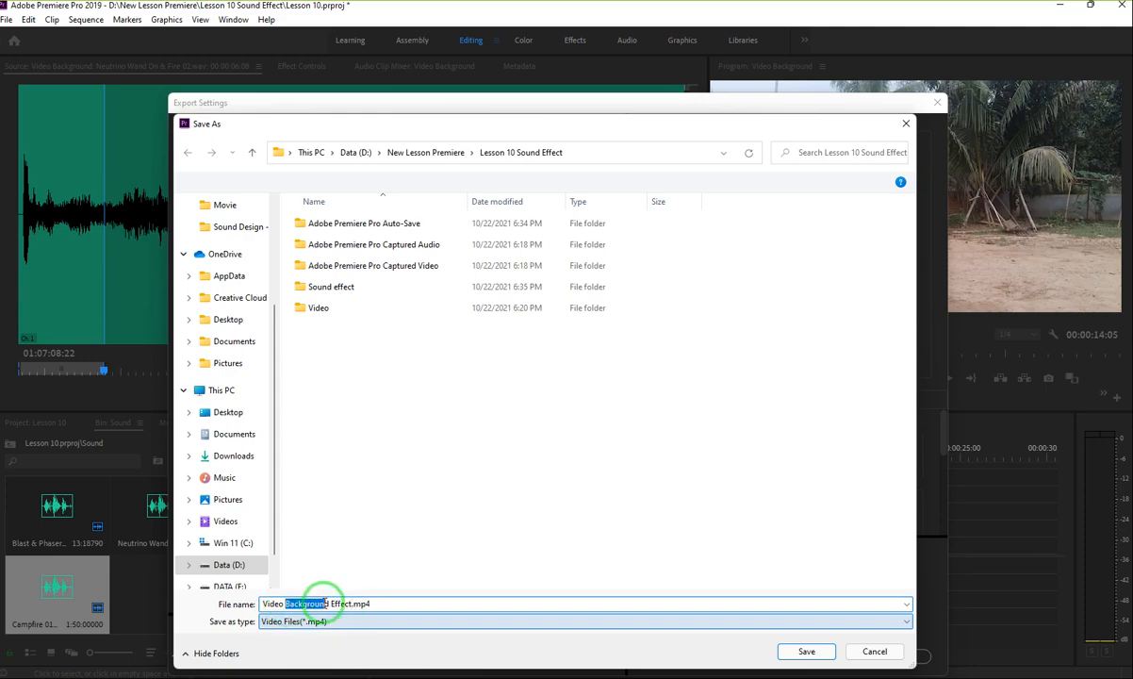
{"action": "key", "text": "BackSpace"}
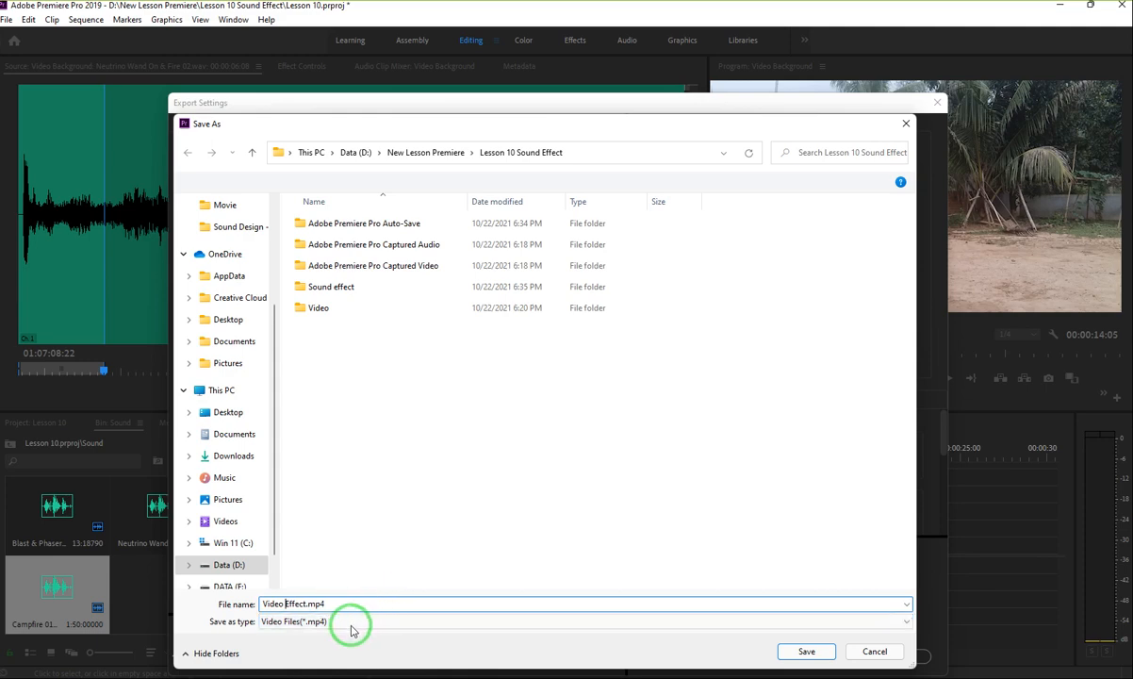
{"action": "left_click", "coordinate": [804, 650]}
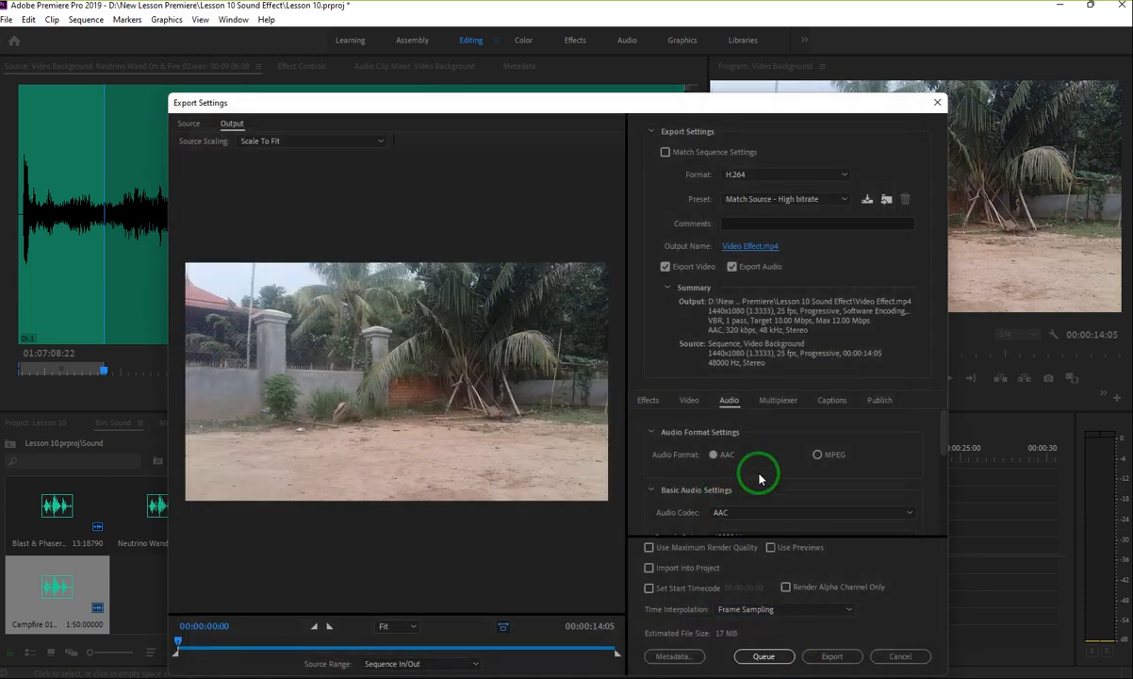
{"action": "left_click", "coordinate": [832, 656]}
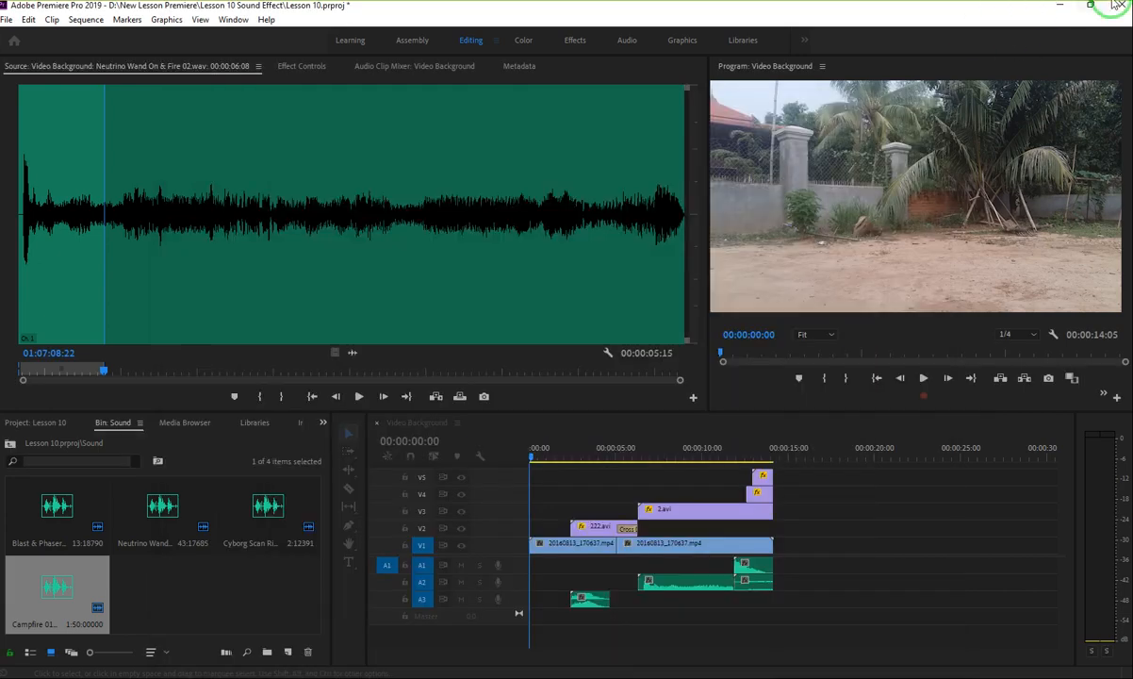
Step: Switch to File Explorer, go up to the Lesson 10 Sound Effect folder, and open Video Effect.mp4 in VLC media player
{"action": "left_click", "coordinate": [1063, 8]}
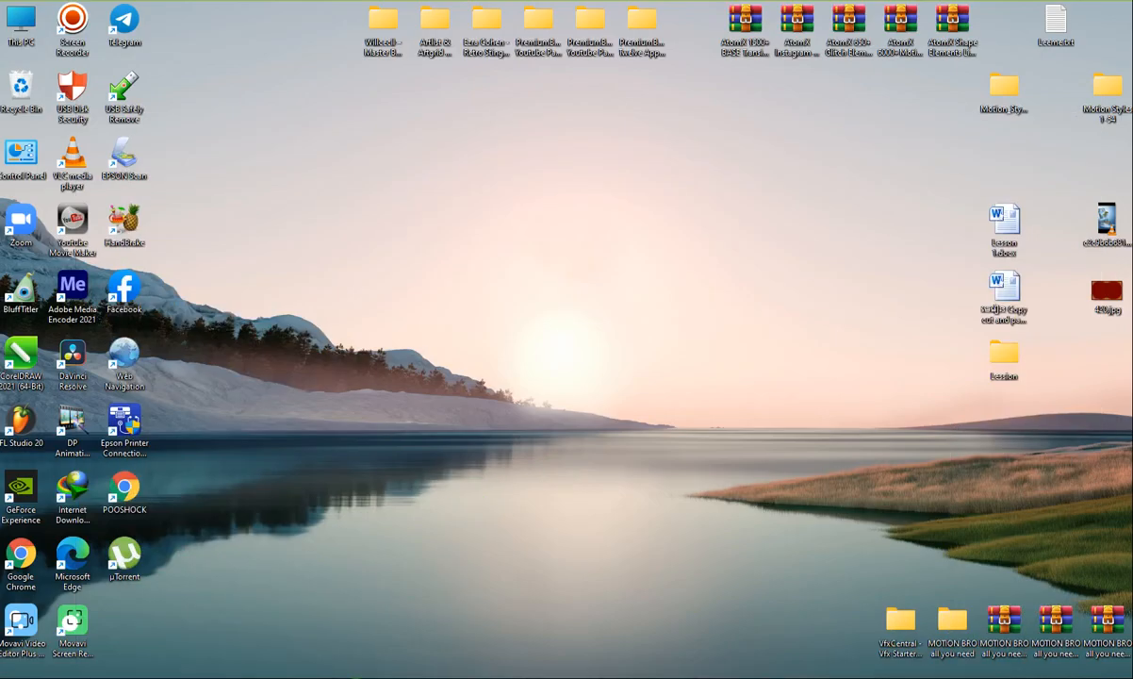
{"action": "left_click", "coordinate": [476, 592]}
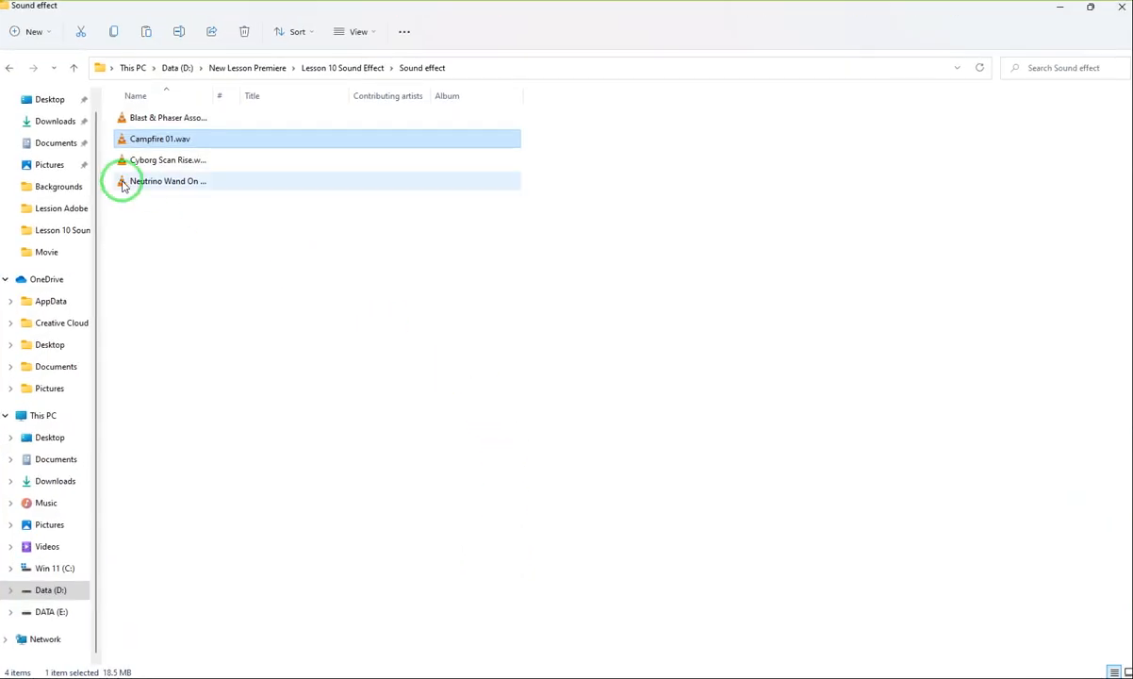
{"action": "left_click", "coordinate": [74, 68]}
{"action": "left_click", "coordinate": [162, 268]}
{"action": "double_click", "coordinate": [209, 276]}
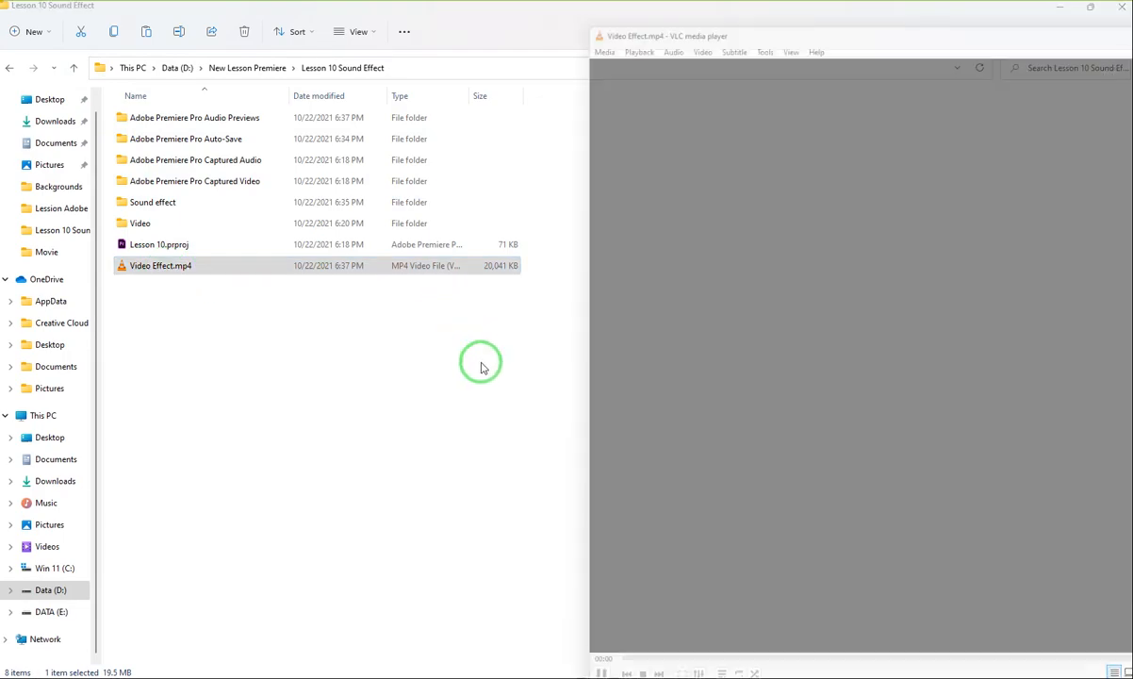
Step: Watch the exported video in full screen up to the fire burst, close VLC media player, and return to Premiere Pro
{"action": "double_click", "coordinate": [858, 12]}
{"action": "double_click", "coordinate": [821, 282]}
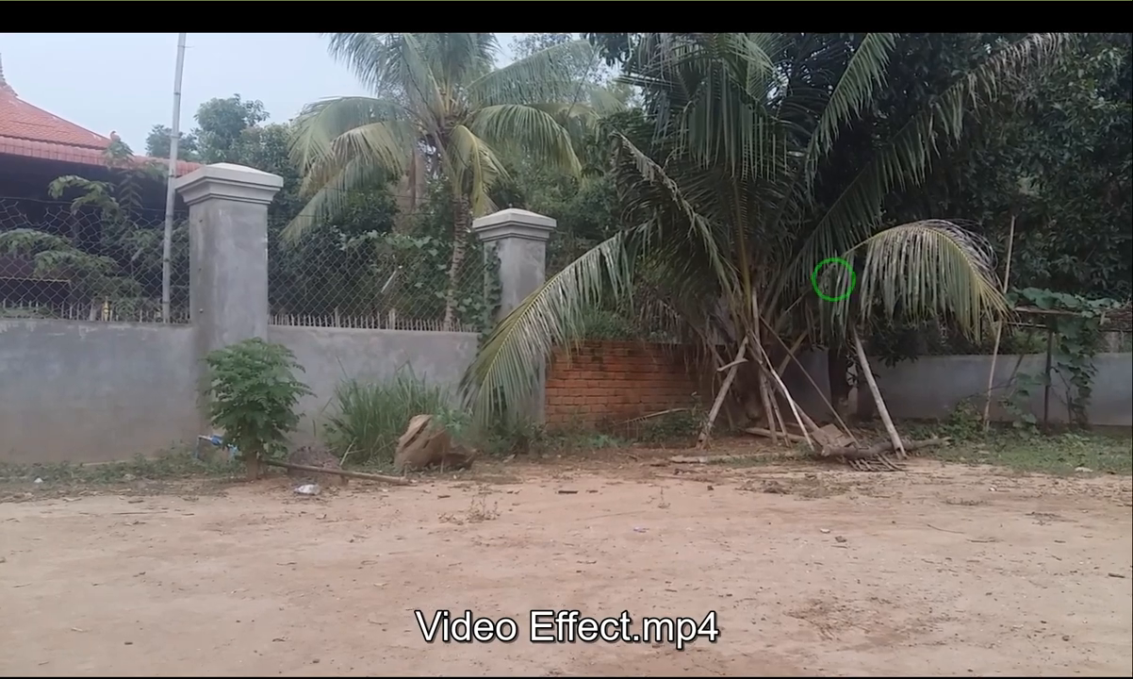
{"action": "double_click", "coordinate": [908, 433]}
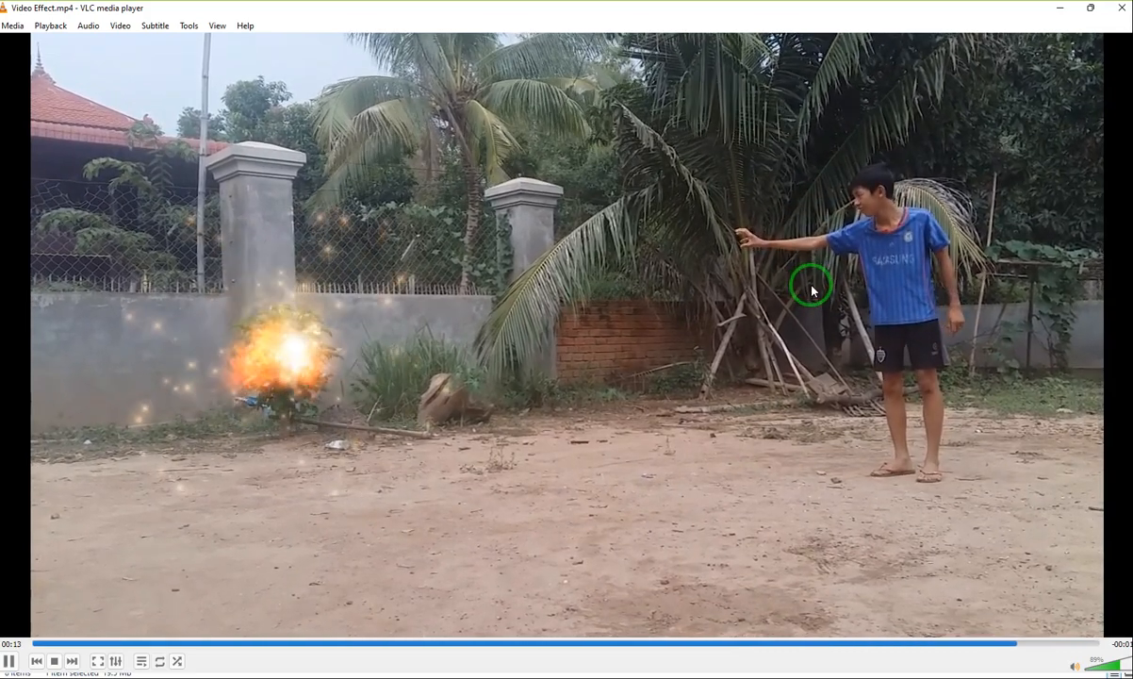
{"action": "left_click", "coordinate": [811, 283]}
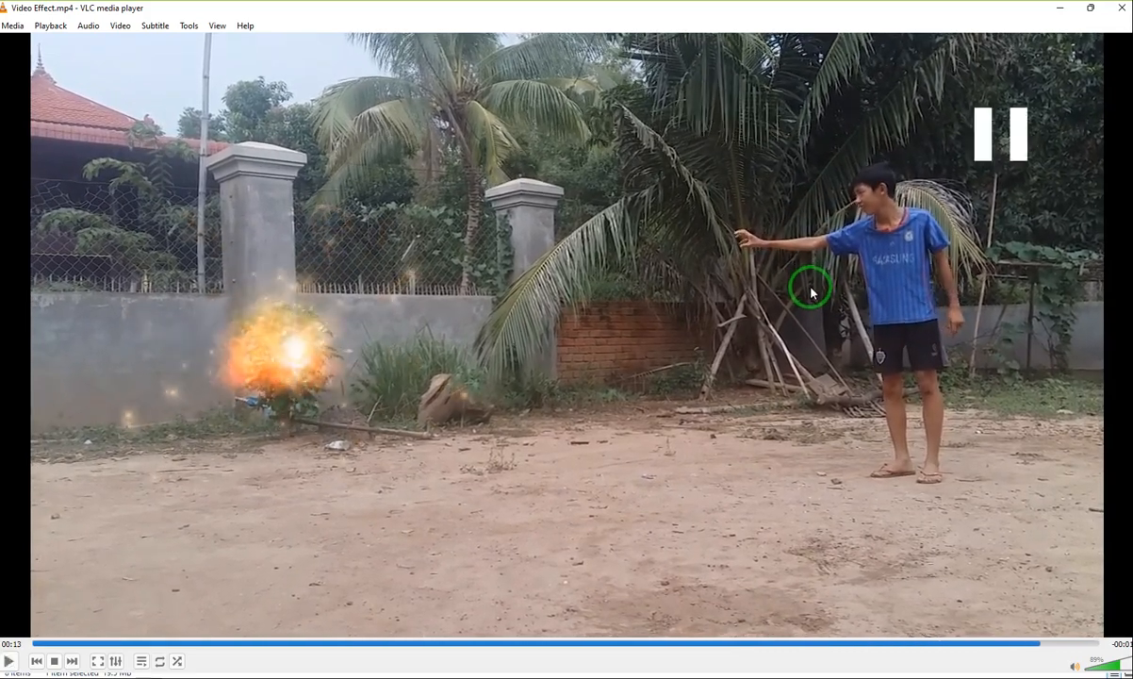
{"action": "left_click", "coordinate": [1122, 8]}
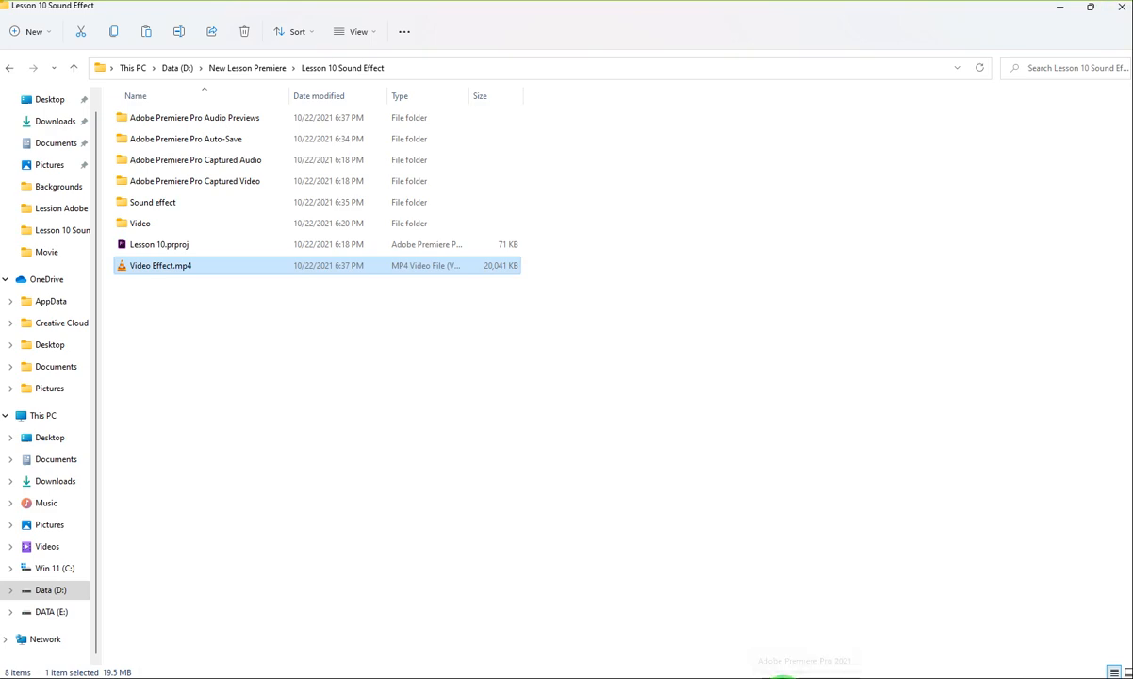
{"action": "left_click", "coordinate": [782, 677]}
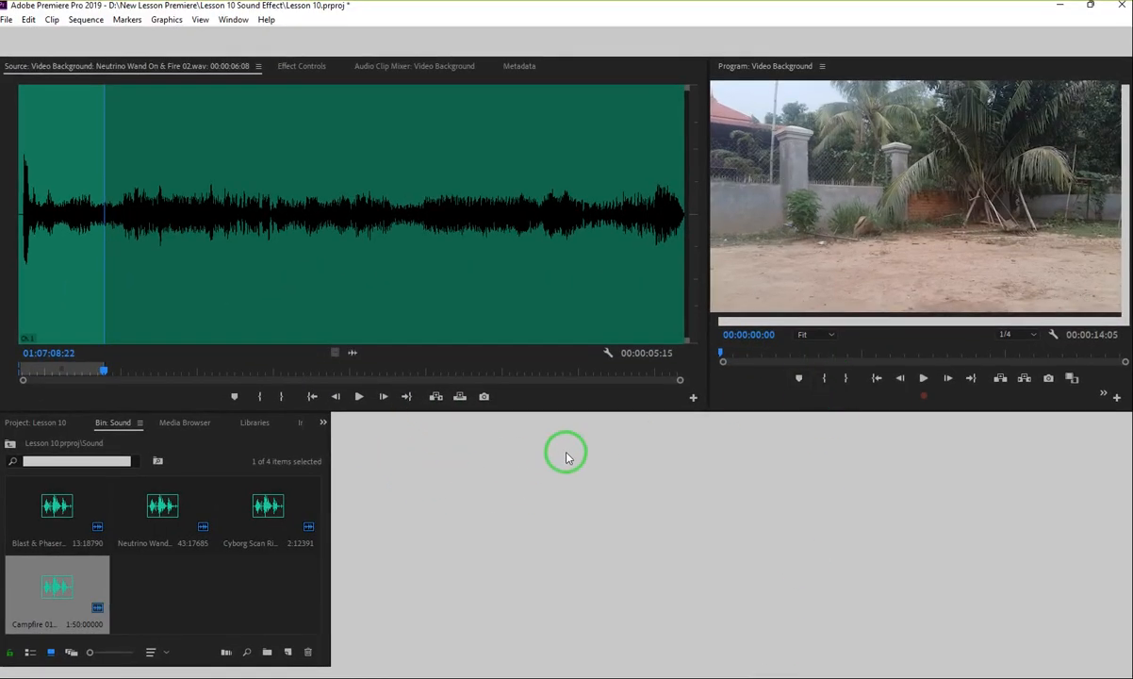